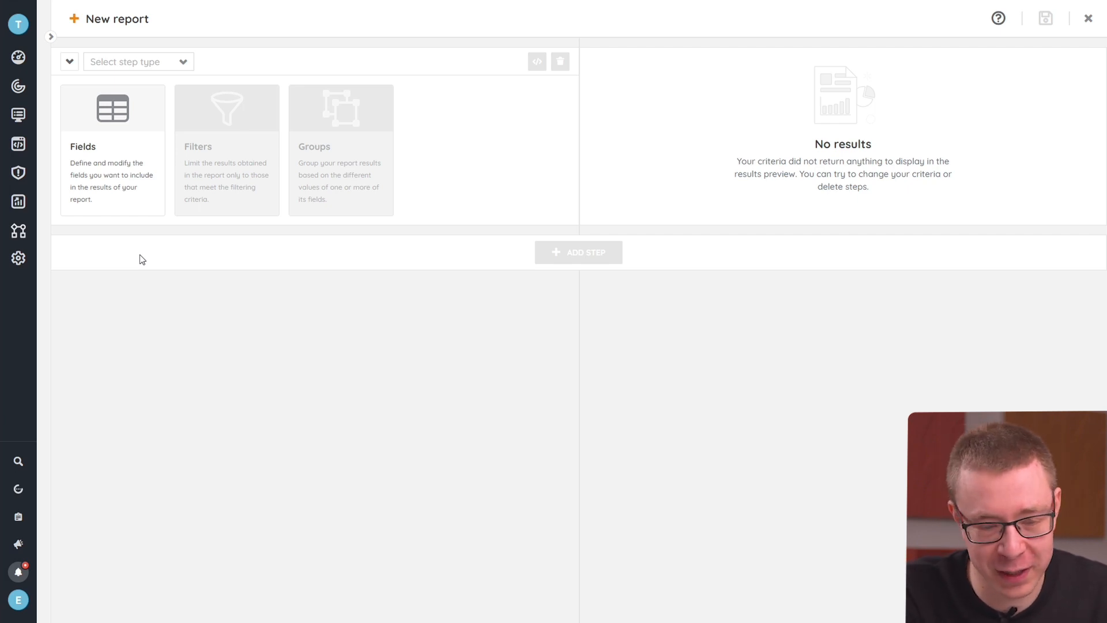
# Step: Start a Fields step from the Device and software collection and search its fields for "domain"
pyautogui.click(110, 169)
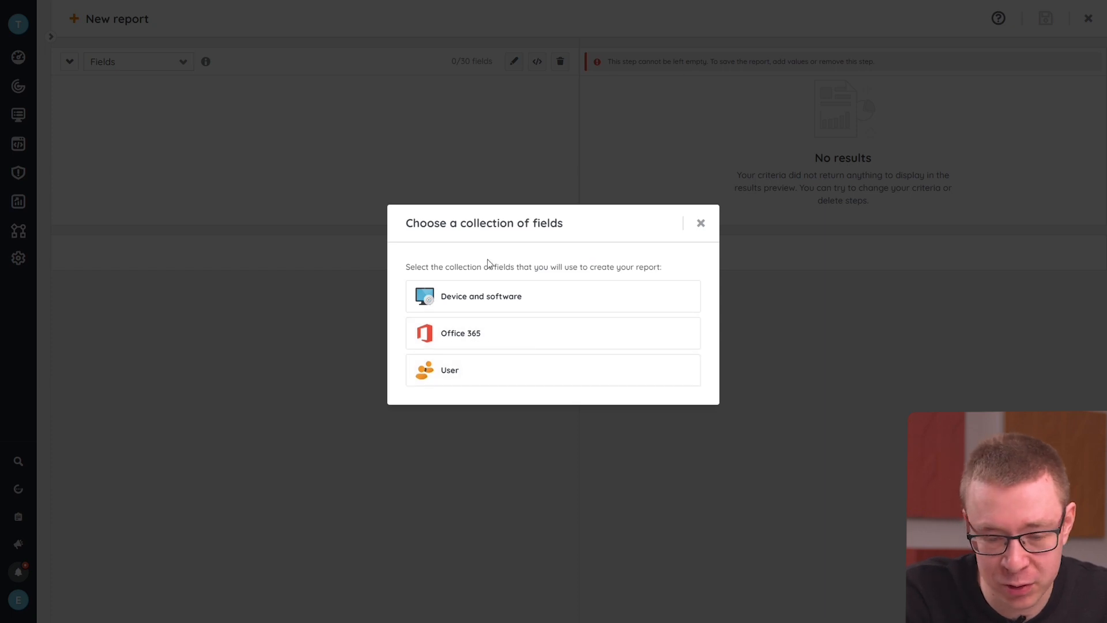
pyautogui.click(484, 295)
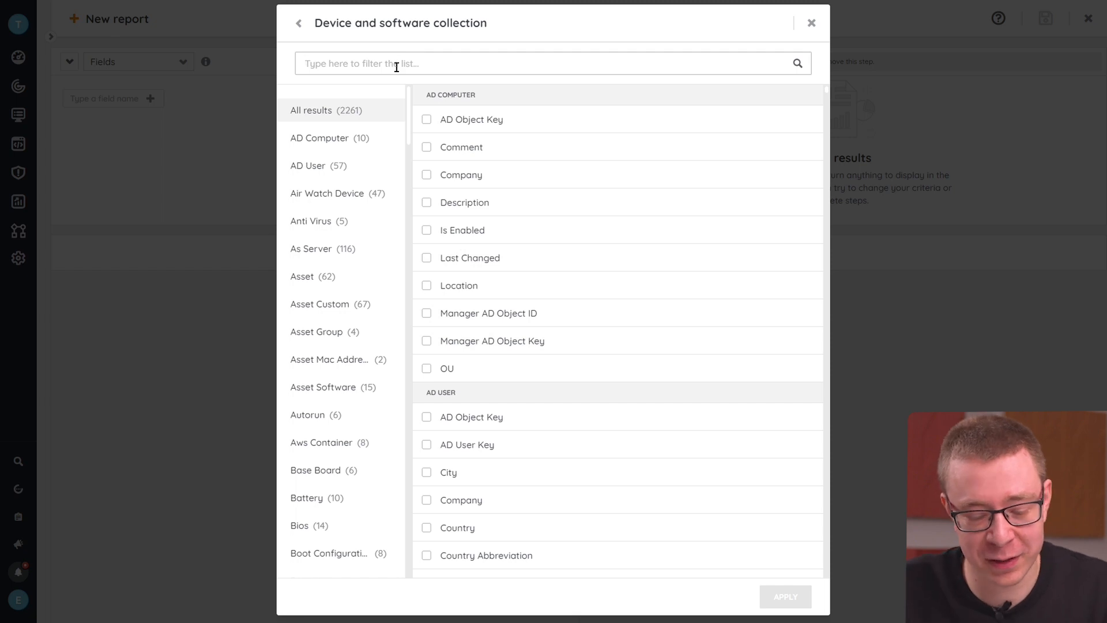
pyautogui.write('da')
pyautogui.press('BackSpace')
pyautogui.press('BackSpace')
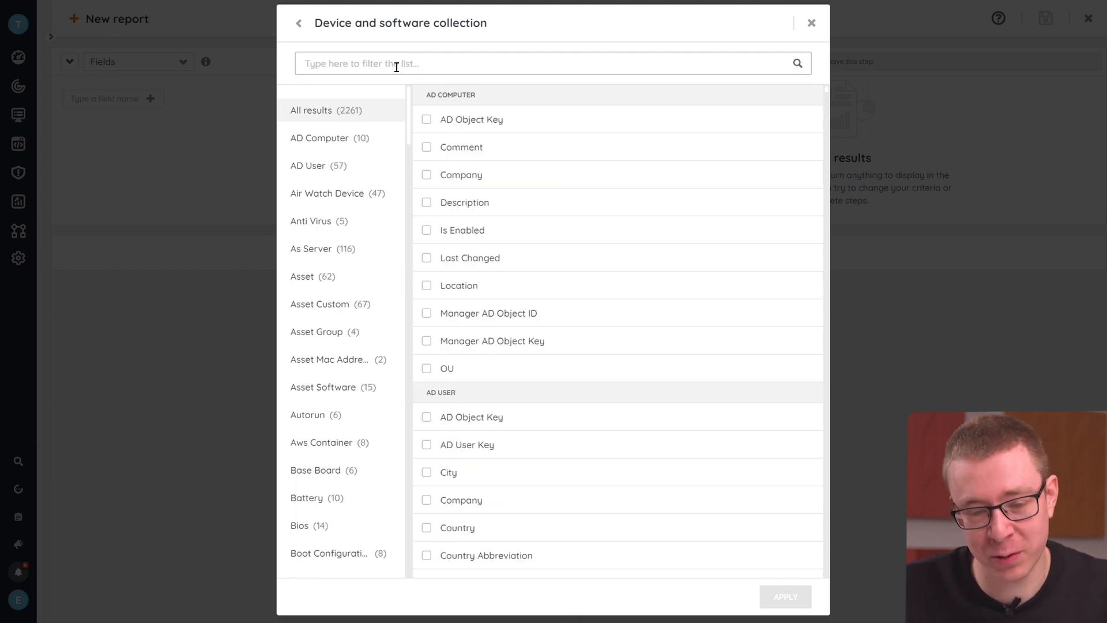
pyautogui.write('domain')
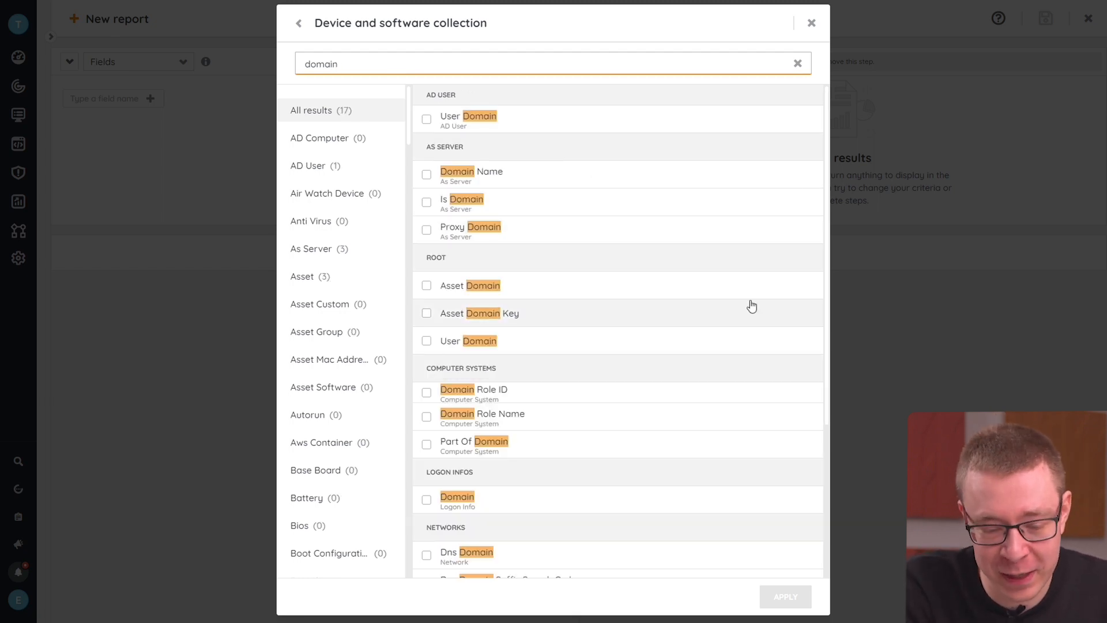
pyautogui.scroll(-3, 697, 525)
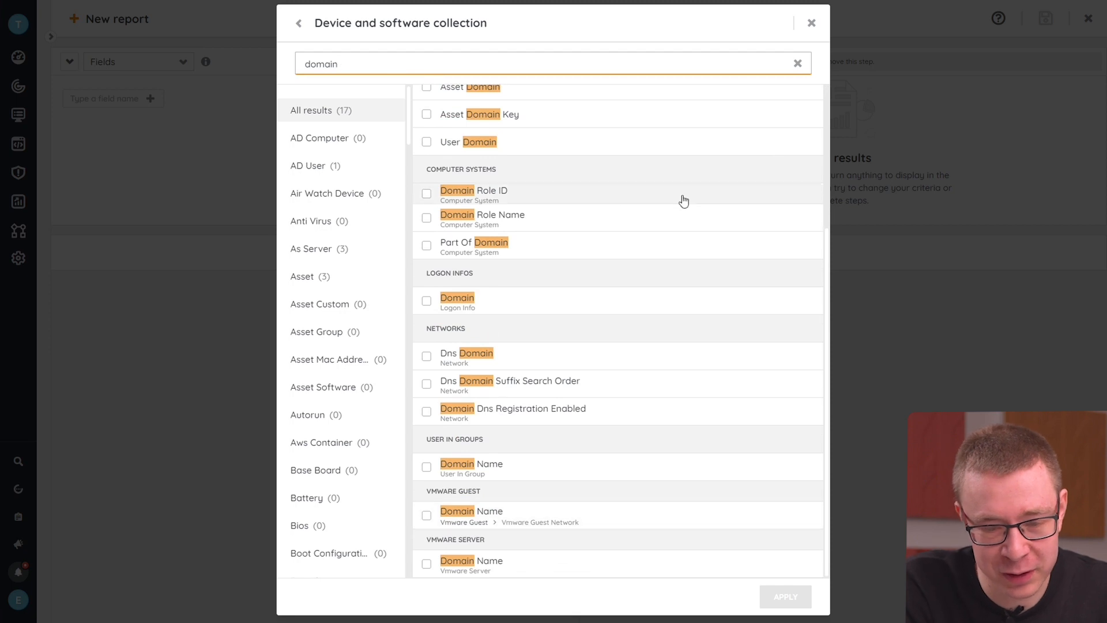
pyautogui.scroll(3, 668, 325)
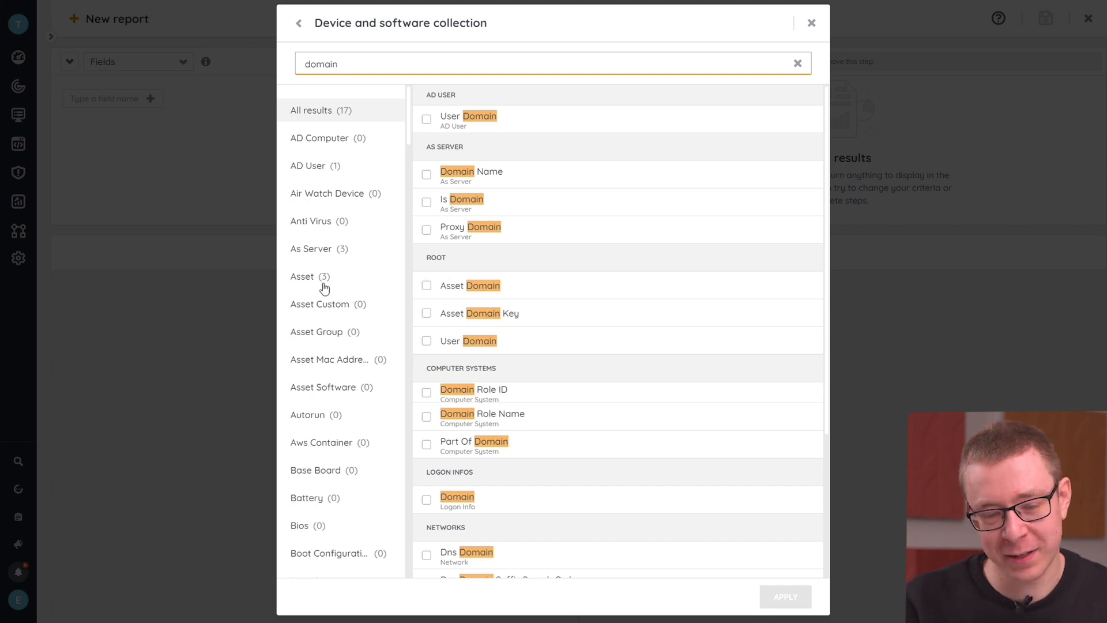
# Step: Clear the field search and select the Asset Domain field from the Asset category
pyautogui.press('BackSpace')
pyautogui.press('BackSpace')
pyautogui.press('BackSpace')
pyautogui.press('BackSpace')
pyautogui.press('BackSpace')
pyautogui.press('BackSpace')
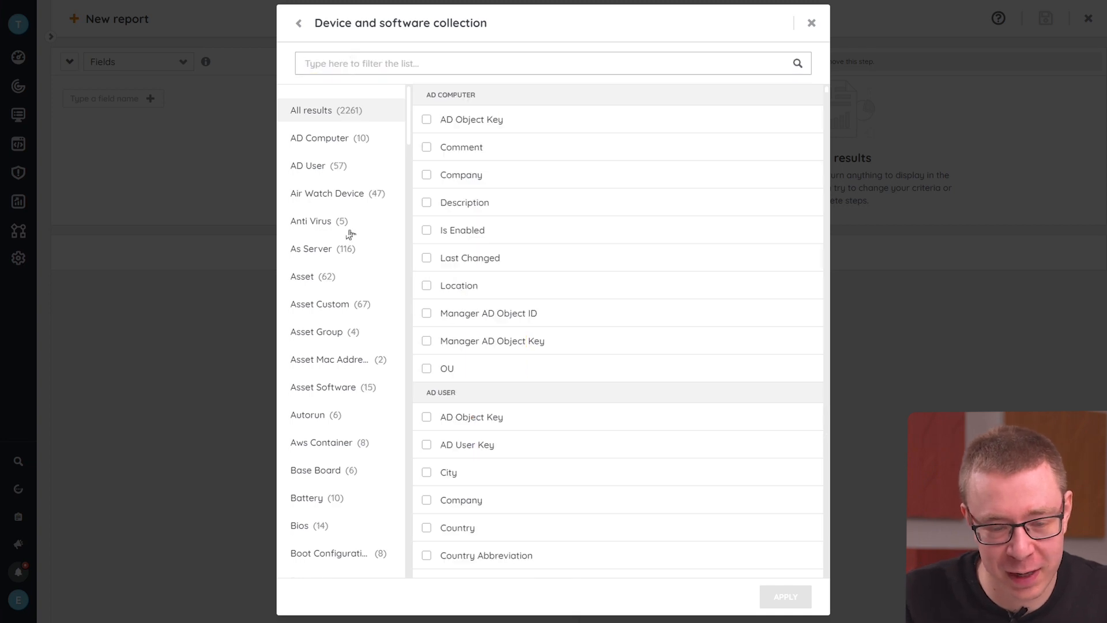
pyautogui.click(323, 278)
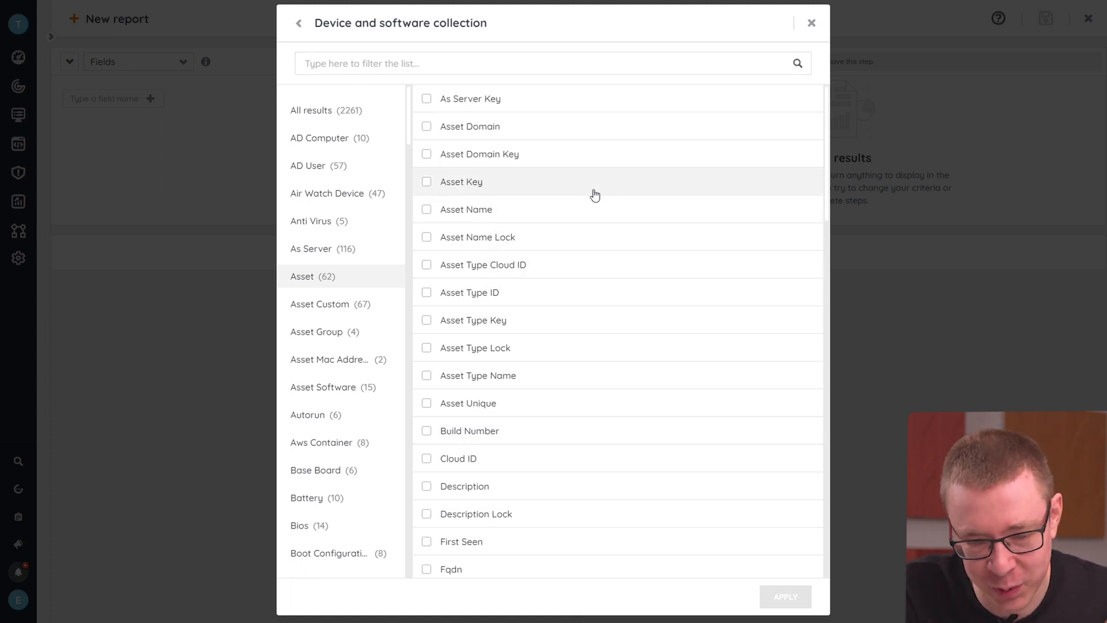
pyautogui.click(437, 134)
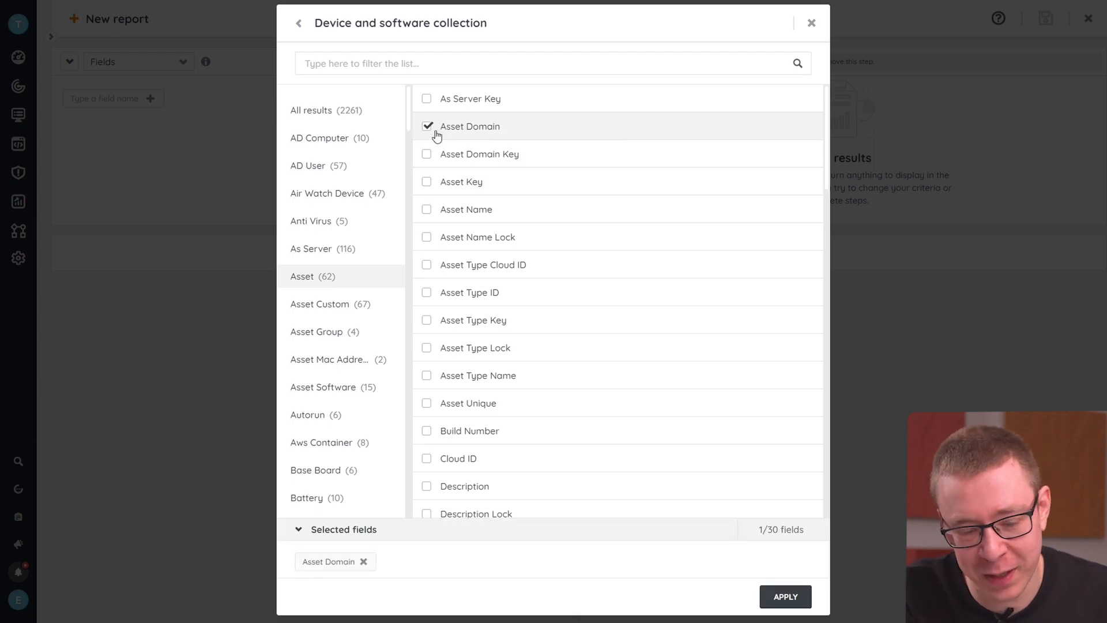
# Step: Filter the fields by "domain", select the root-level User Domain field as well, and apply the selection to the report
pyautogui.write('domain')
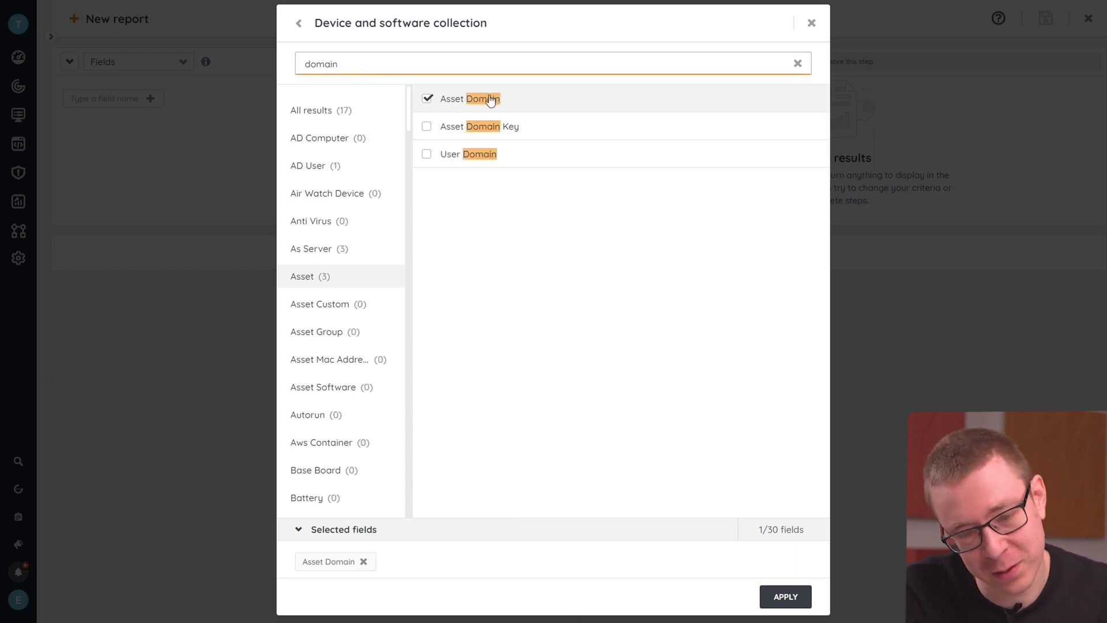
pyautogui.click(427, 154)
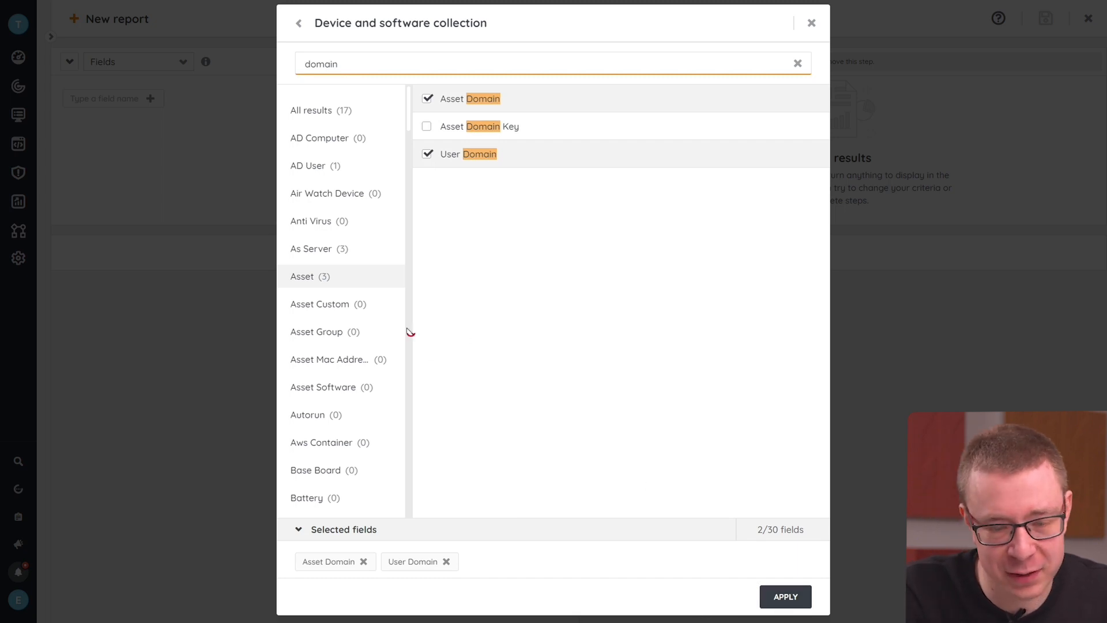
pyautogui.click(324, 112)
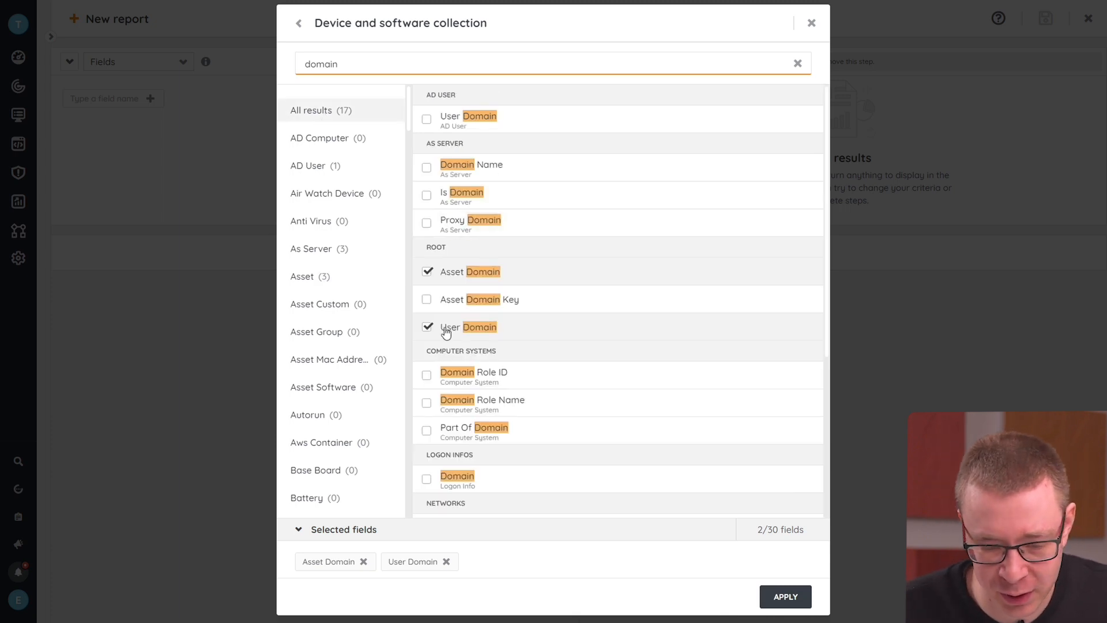
pyautogui.click(785, 597)
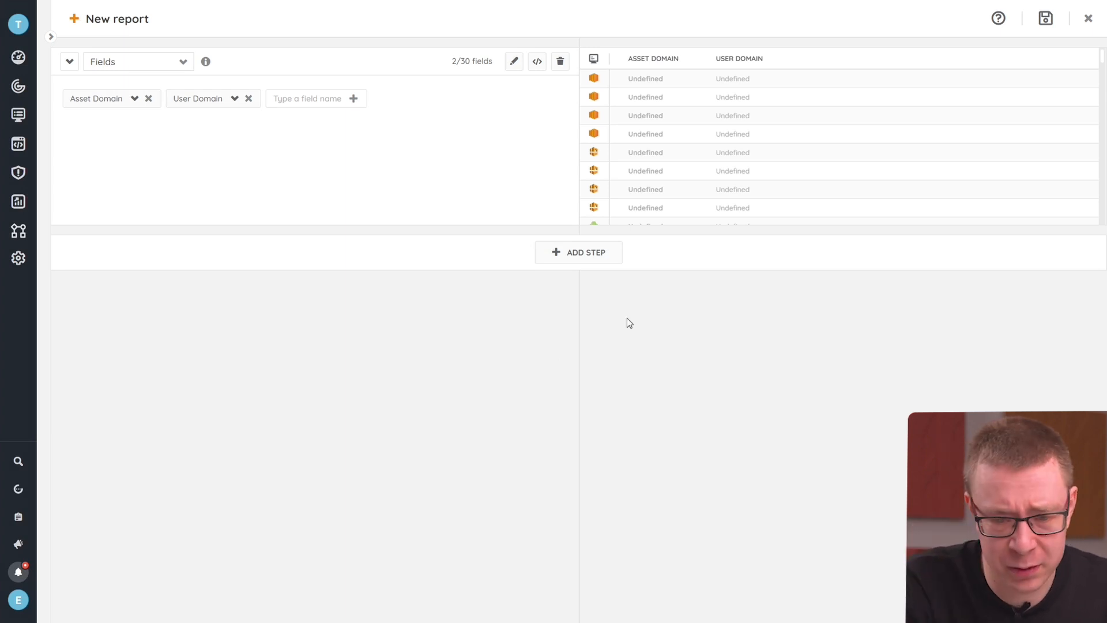
# Step: Reopen the report's field selection, deselect User Domain, and clear the "domain" search
pyautogui.click(514, 61)
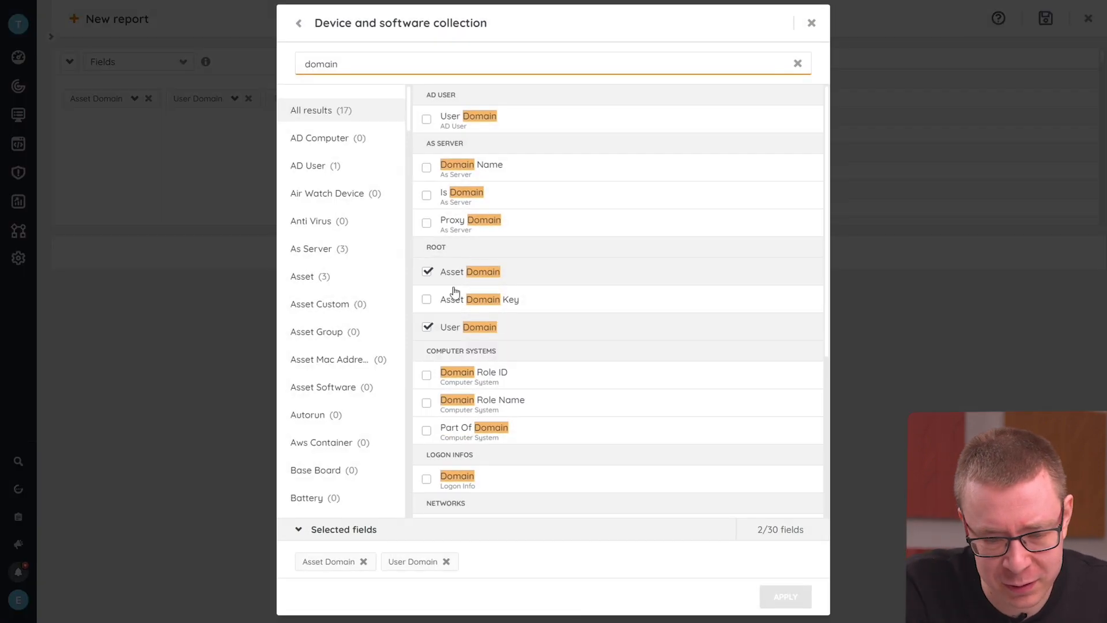
pyautogui.click(428, 327)
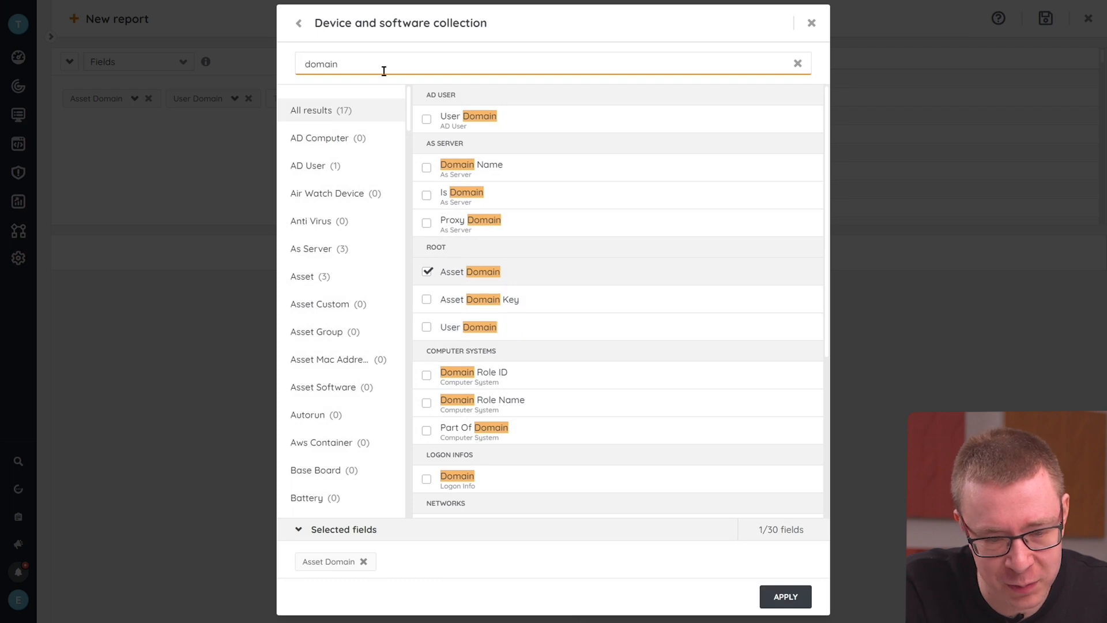
pyautogui.press('BackSpace')
pyautogui.press('BackSpace')
pyautogui.press('BackSpace')
pyautogui.press('BackSpace')
pyautogui.press('BackSpace')
pyautogui.press('BackSpace')
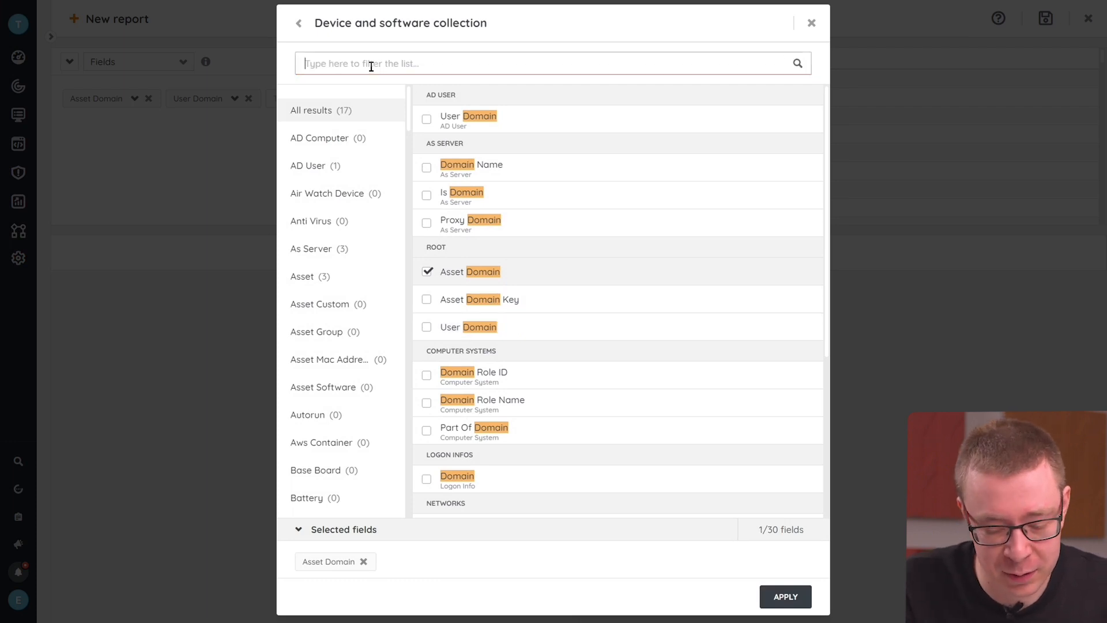
pyautogui.write('name')
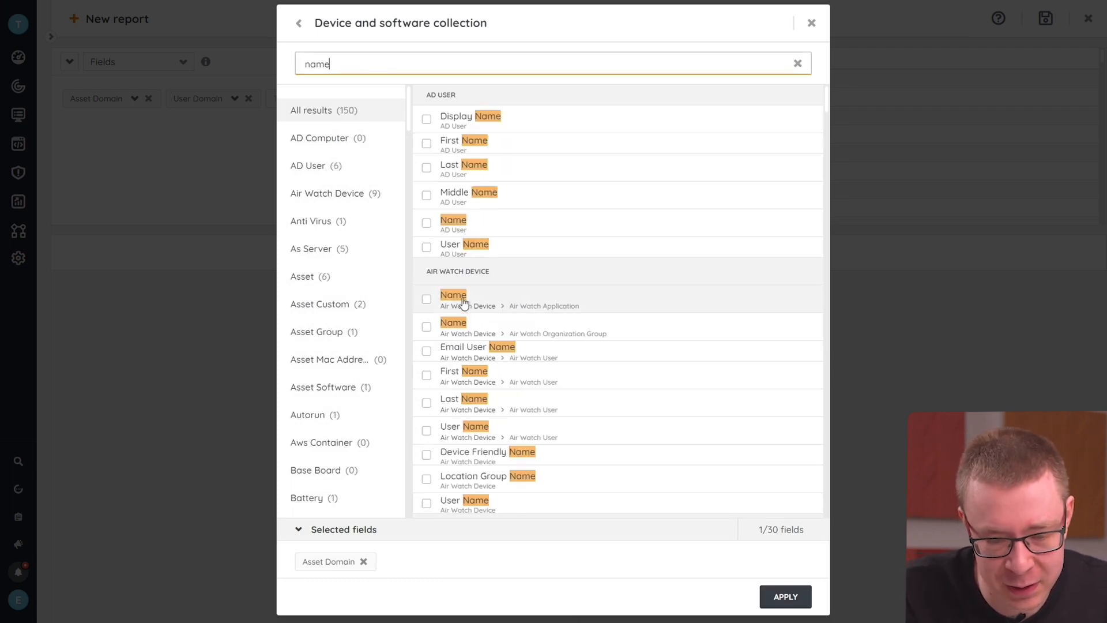
pyautogui.press('BackSpace')
pyautogui.press('BackSpace')
pyautogui.press('BackSpace')
pyautogui.press('BackSpace')
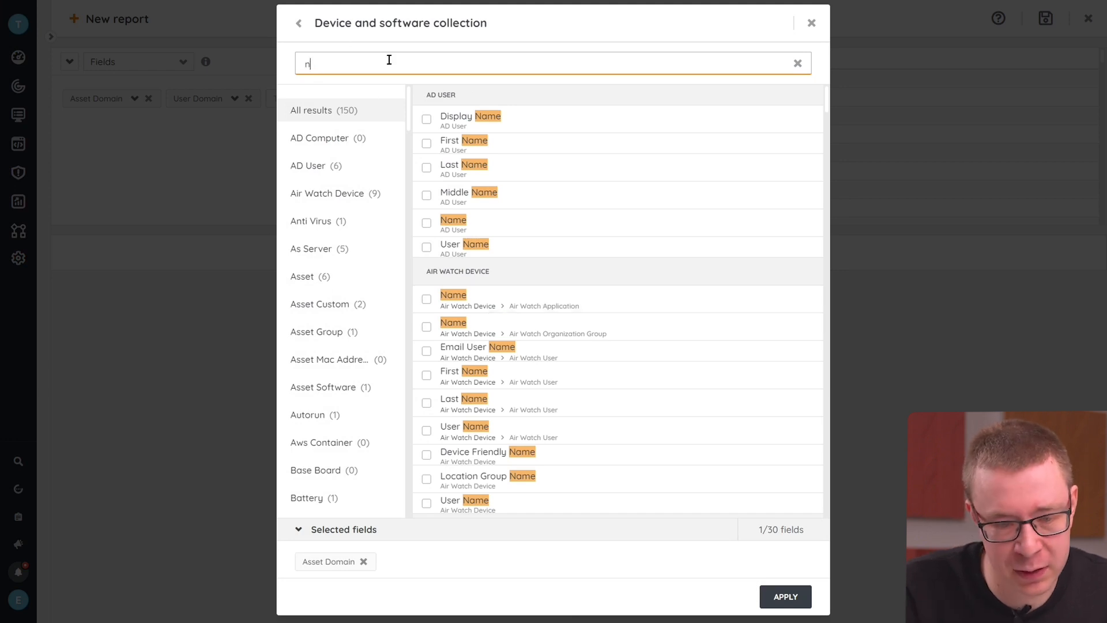
# Step: Select Asset Name and Asset Type Name from the Asset category and apply them to the report
pyautogui.click(334, 277)
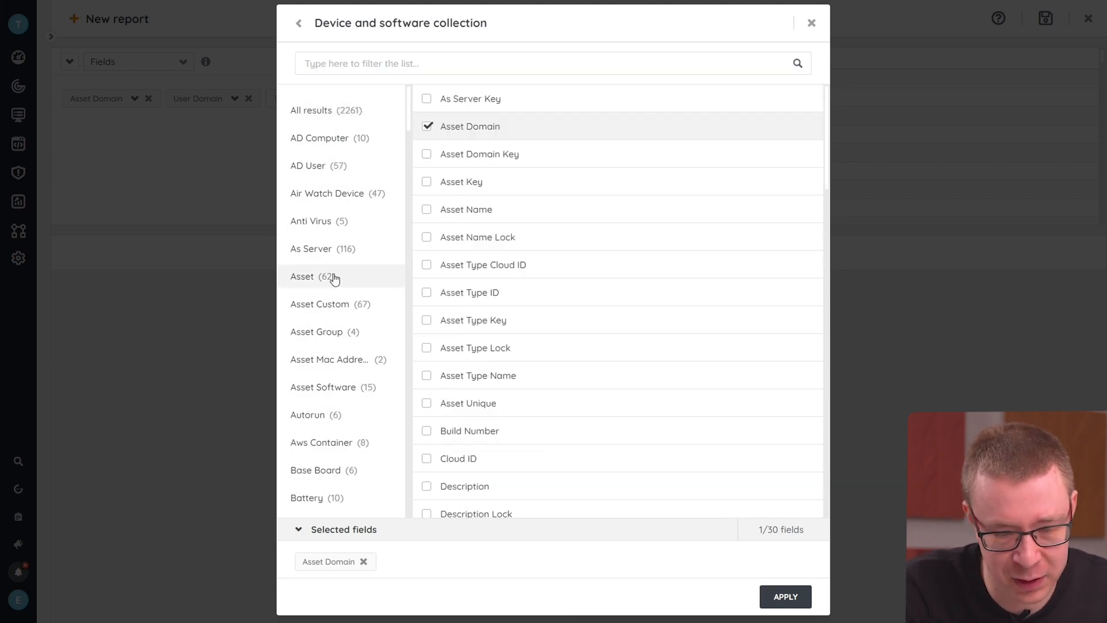
pyautogui.click(436, 215)
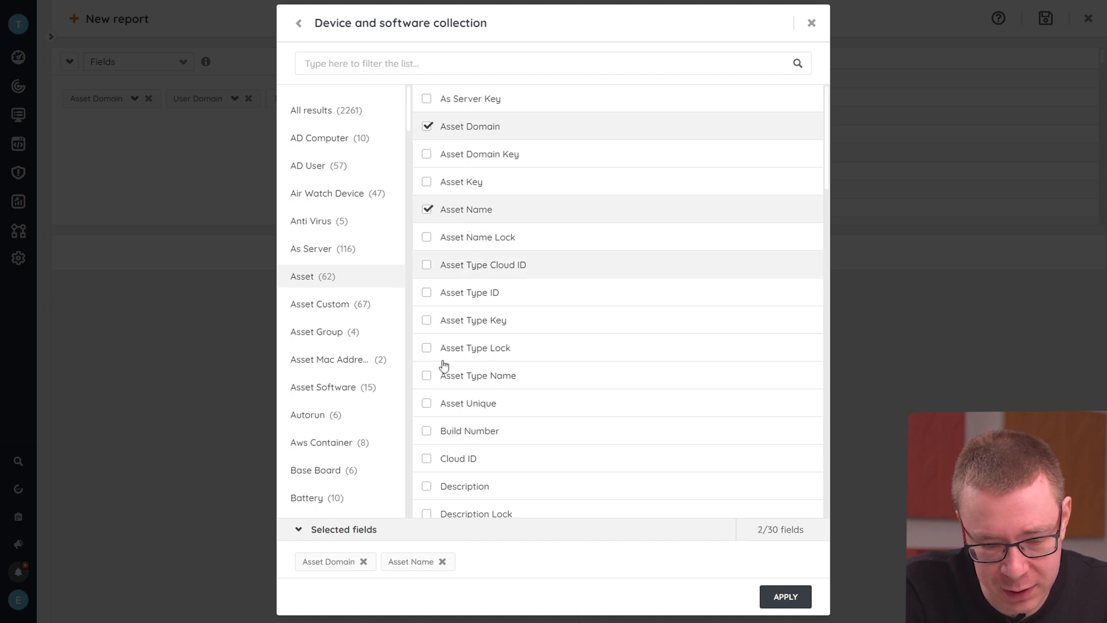
pyautogui.scroll(-3, 600, 421)
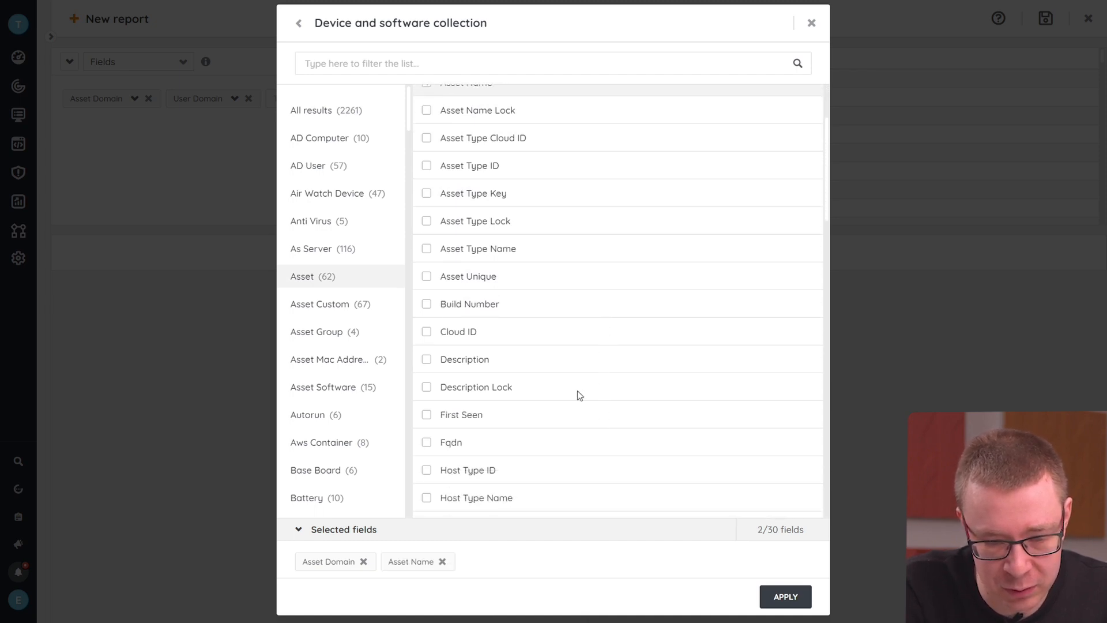
pyautogui.click(471, 259)
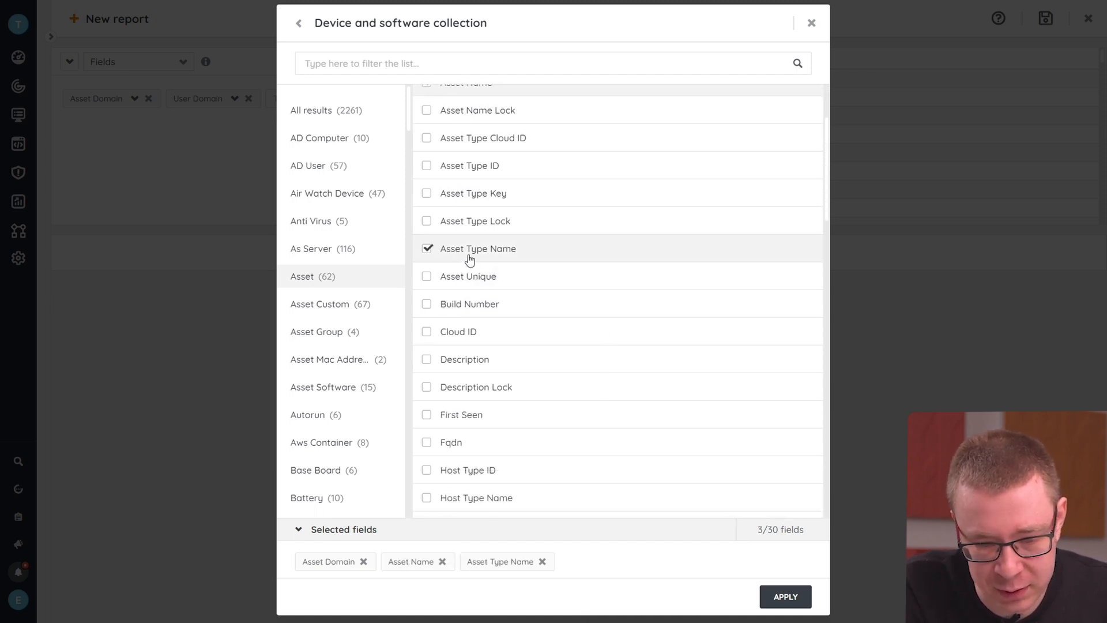
pyautogui.click(789, 600)
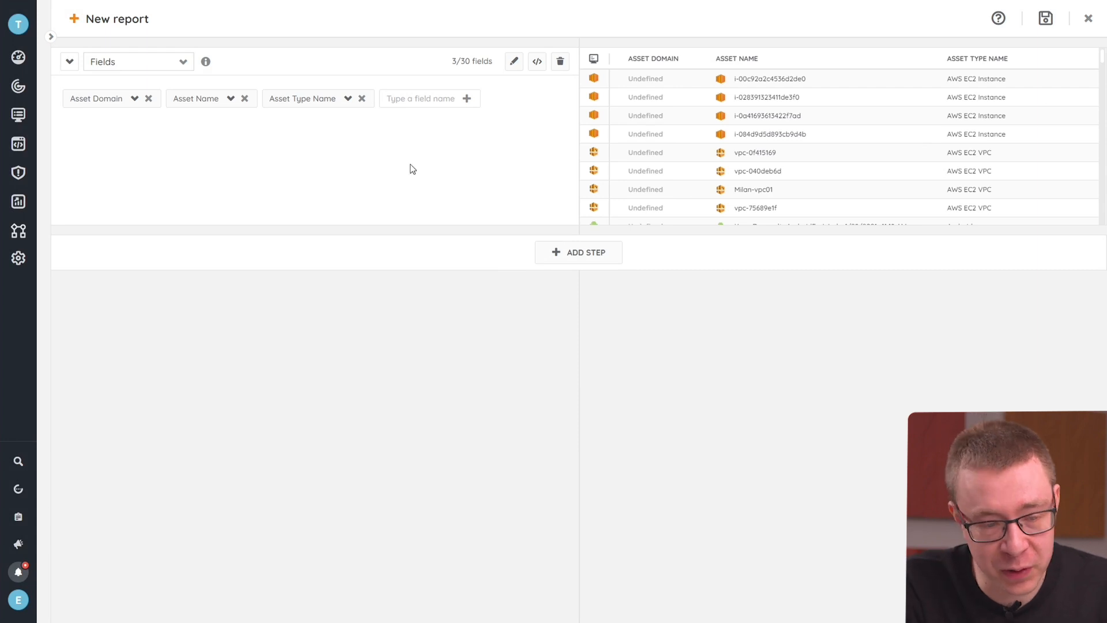
# Step: Add a Filters step to the report and include the Asset Custom field Software Version in the Fields step
pyautogui.click(558, 255)
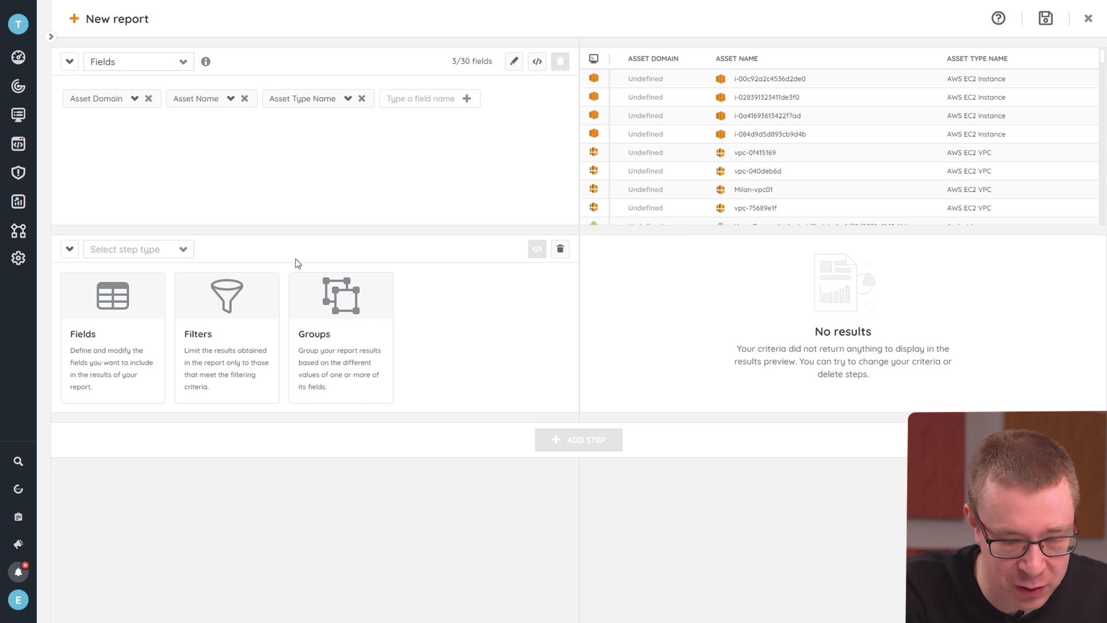
pyautogui.click(221, 306)
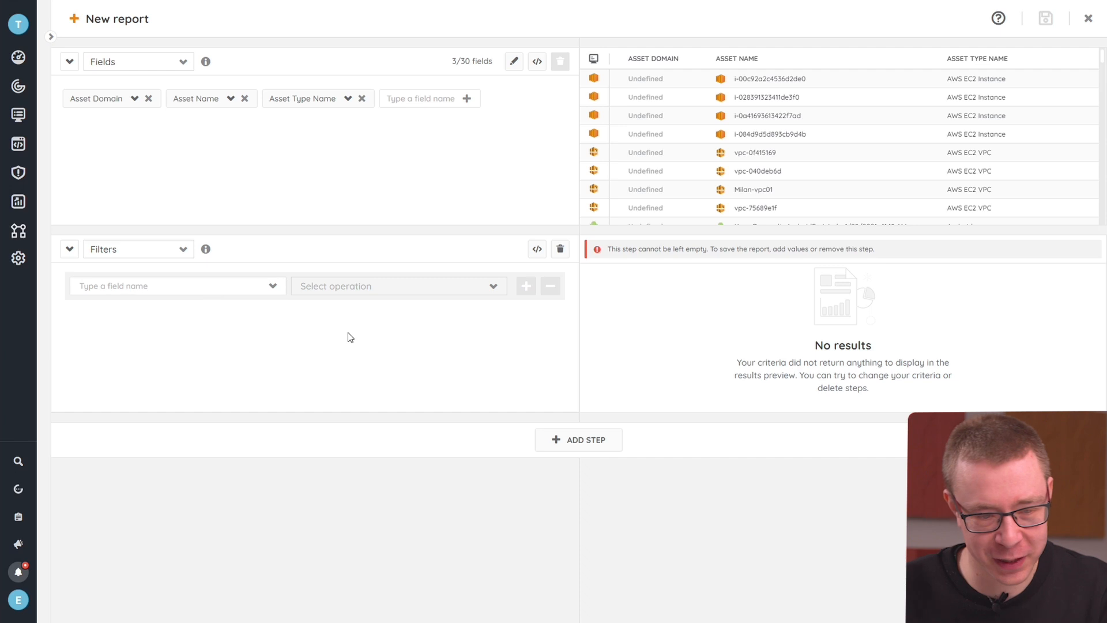
pyautogui.click(465, 101)
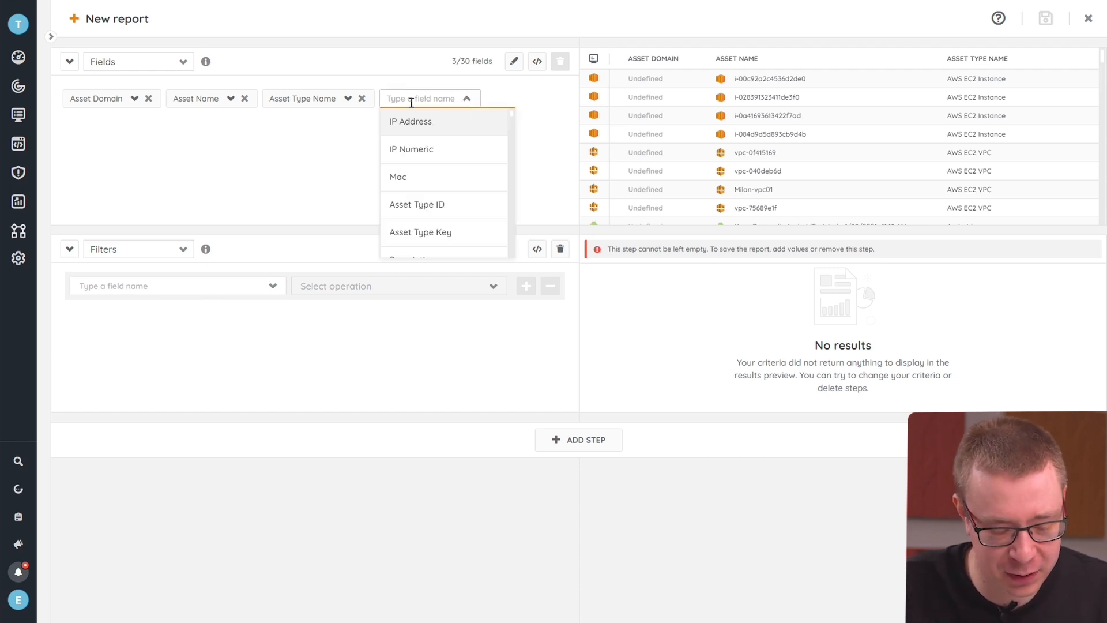
pyautogui.write('software')
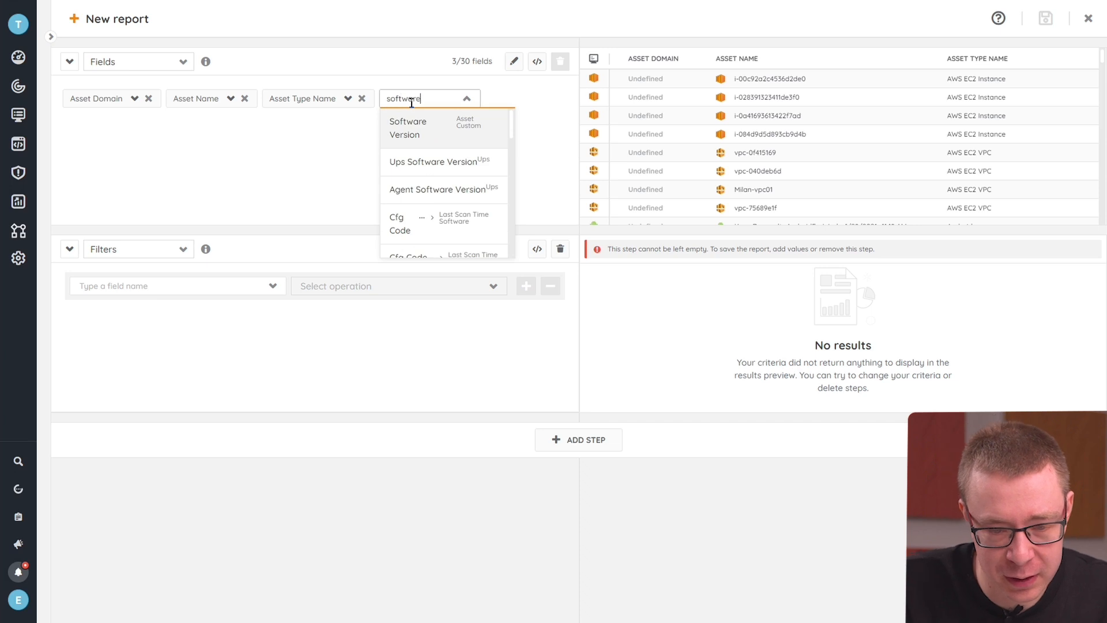
pyautogui.click(413, 130)
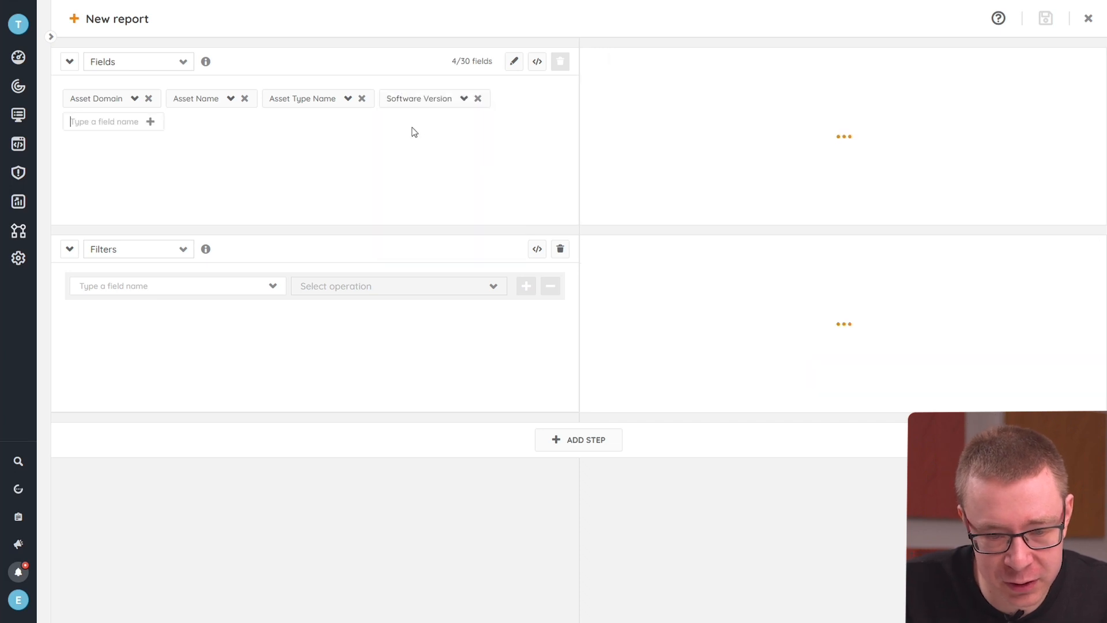
# Step: Find "software n" among the available fields and add Software Name from Asset Software to the Fields step
pyautogui.click(149, 121)
pyautogui.write('sof')
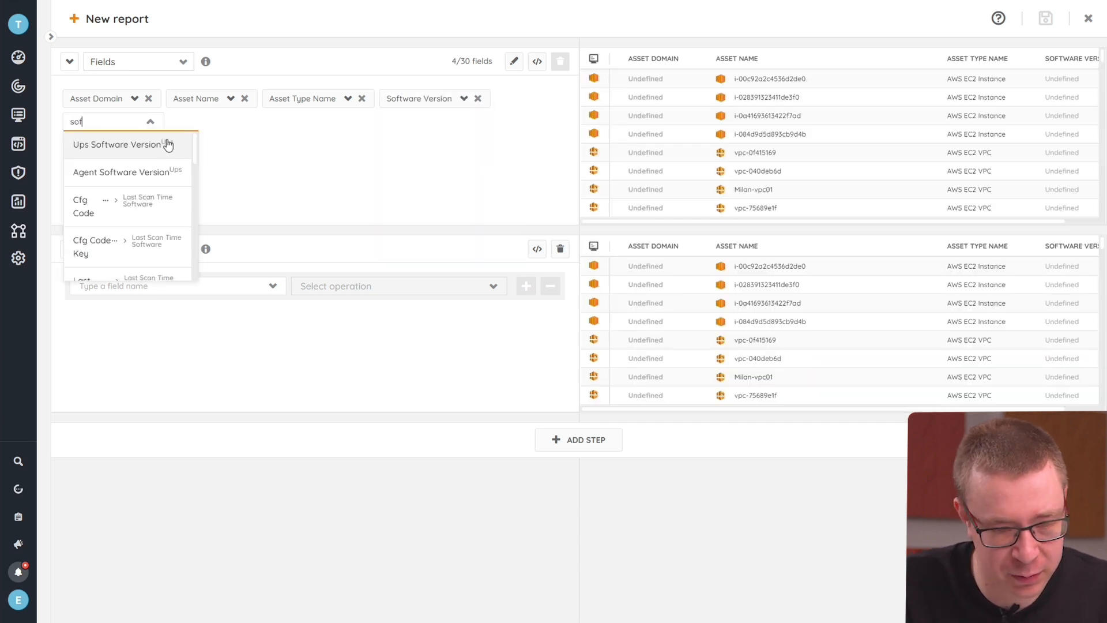
pyautogui.write('tware')
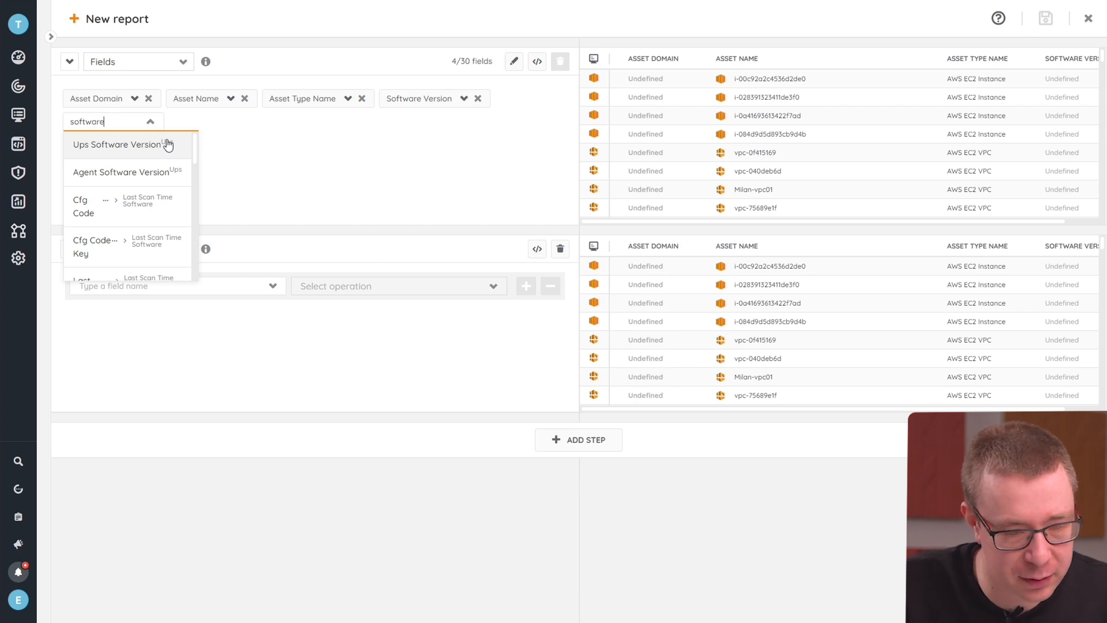
pyautogui.write(' n')
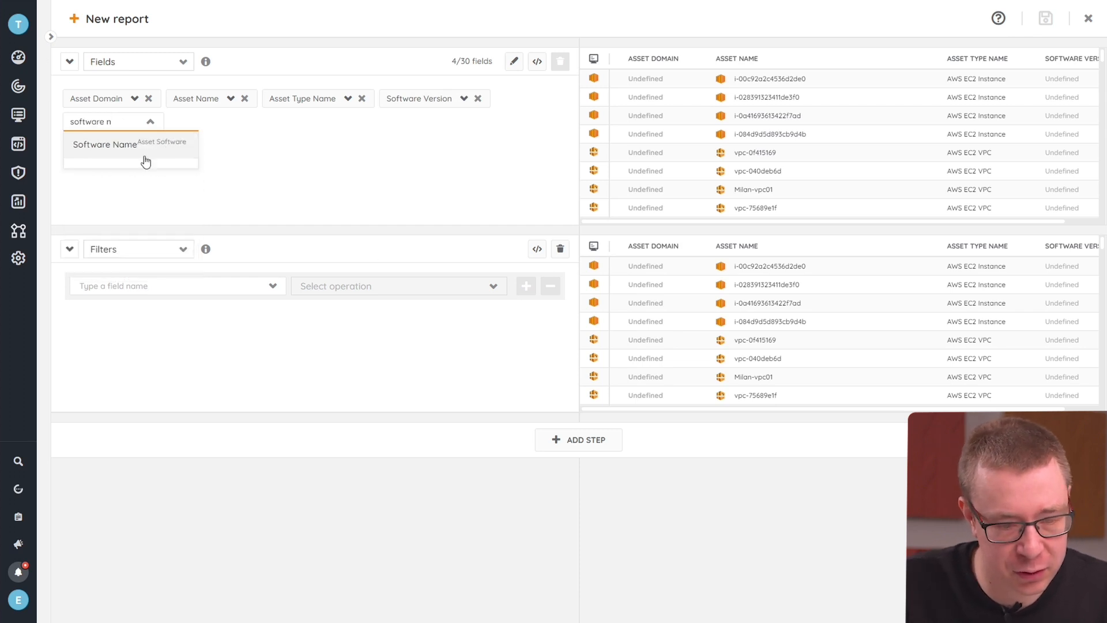
pyautogui.click(148, 150)
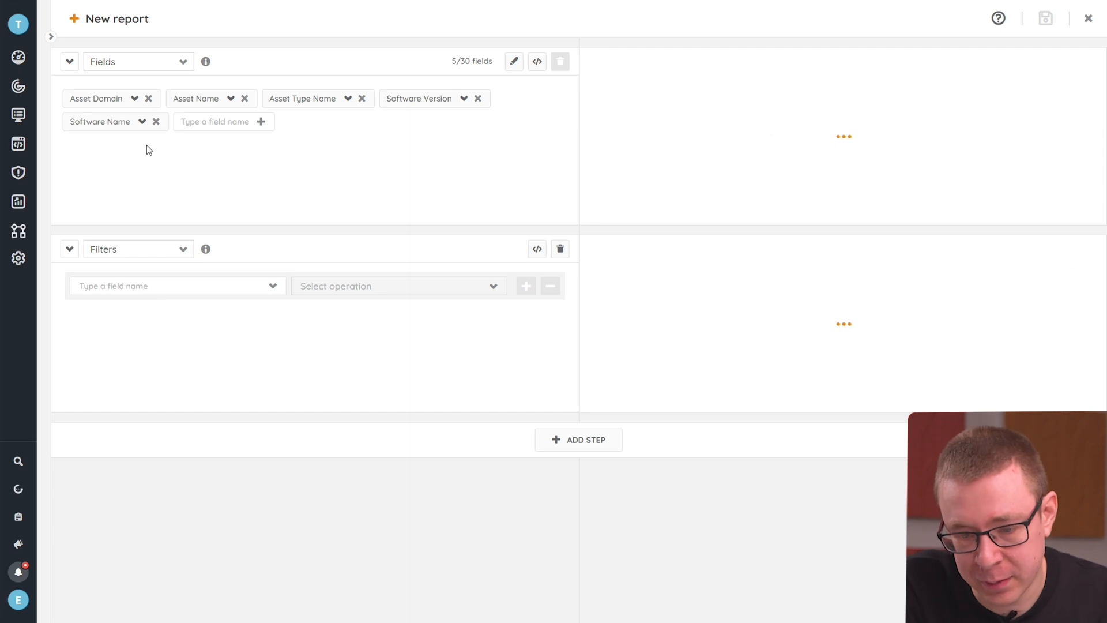
# Step: Add the Software Publisher field from Asset Software to the report's Fields step
pyautogui.click(231, 121)
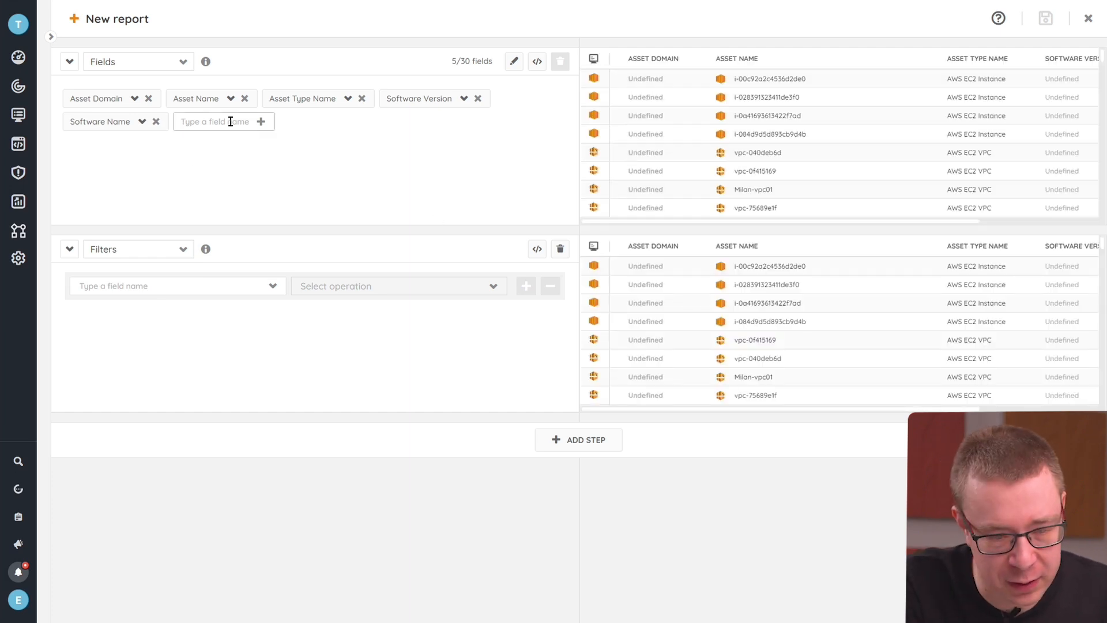
pyautogui.write('publishe')
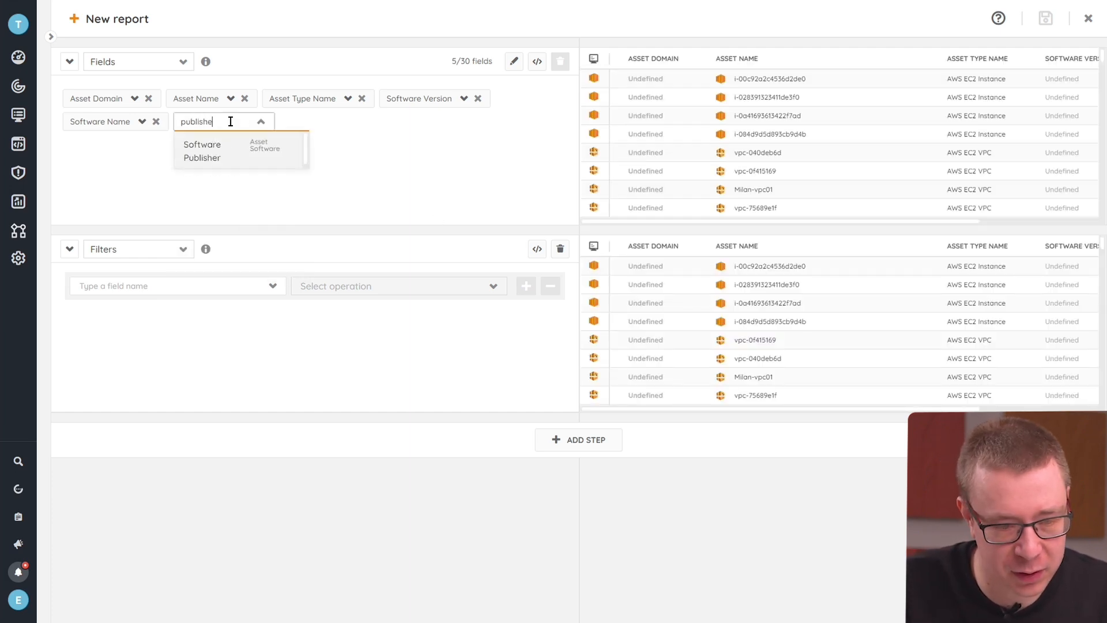
pyautogui.click(223, 149)
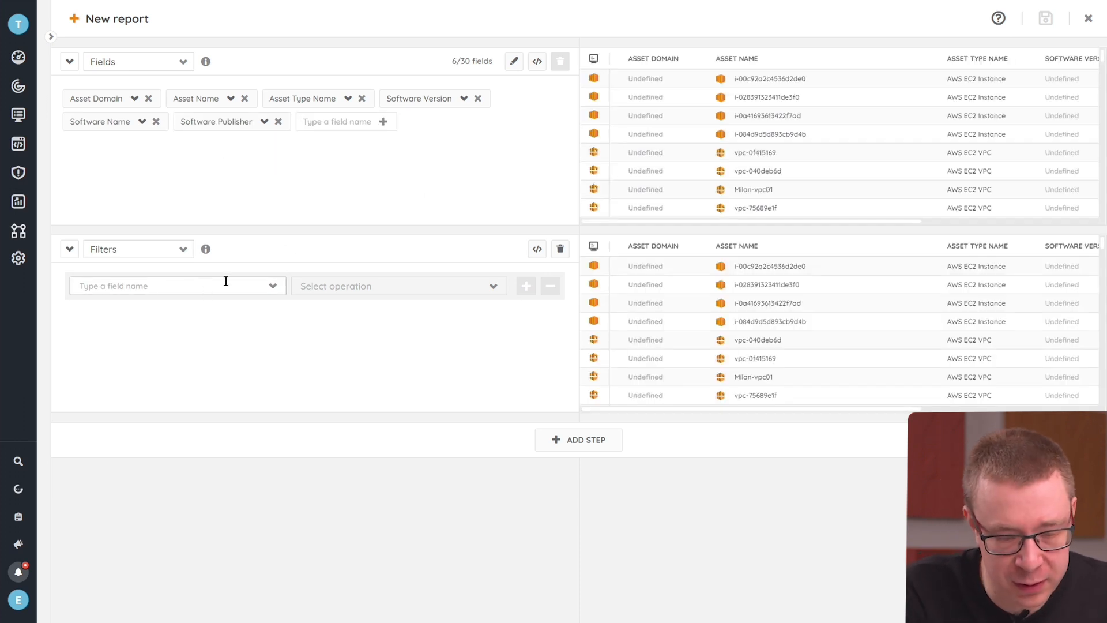
# Step: Define the filter condition so that Software Name contains "Office"
pyautogui.click(275, 287)
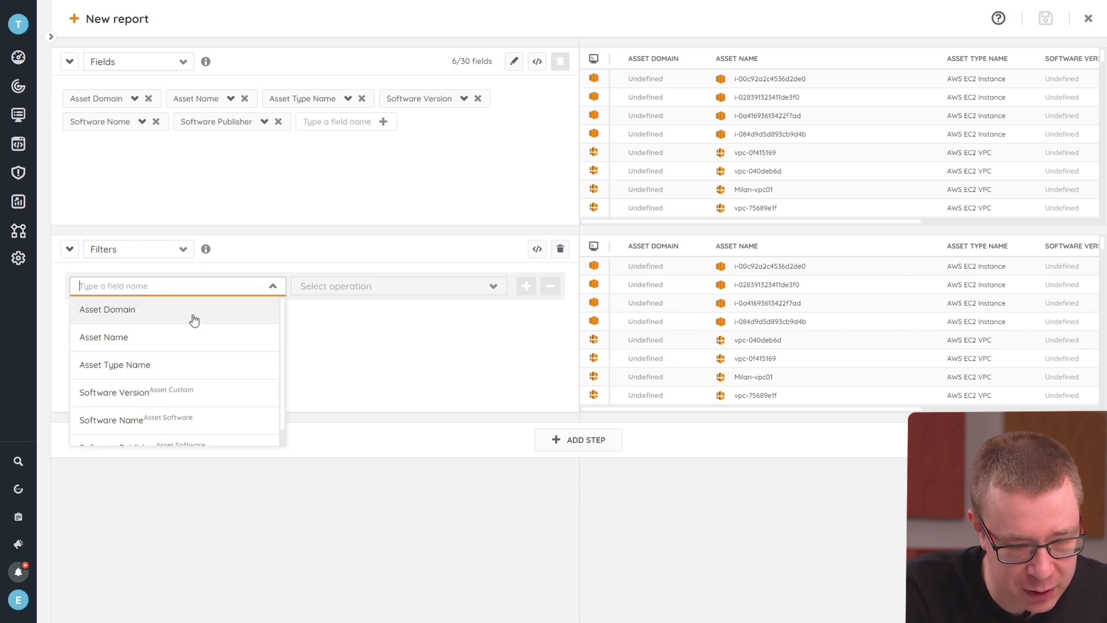
pyautogui.scroll(-1, 208, 401)
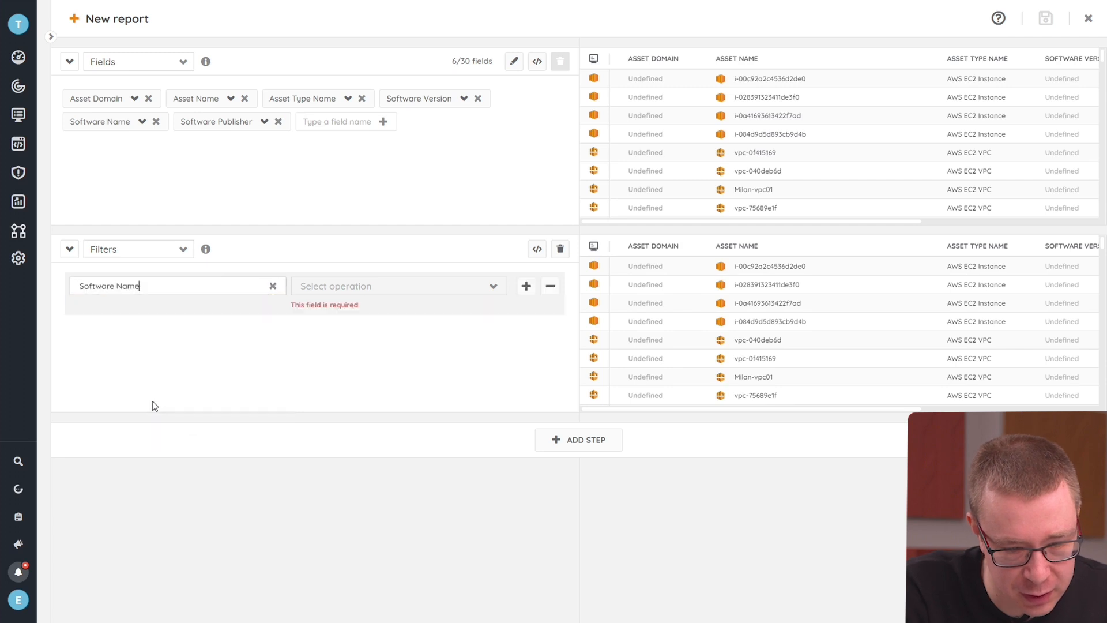
pyautogui.click(153, 406)
pyautogui.click(326, 293)
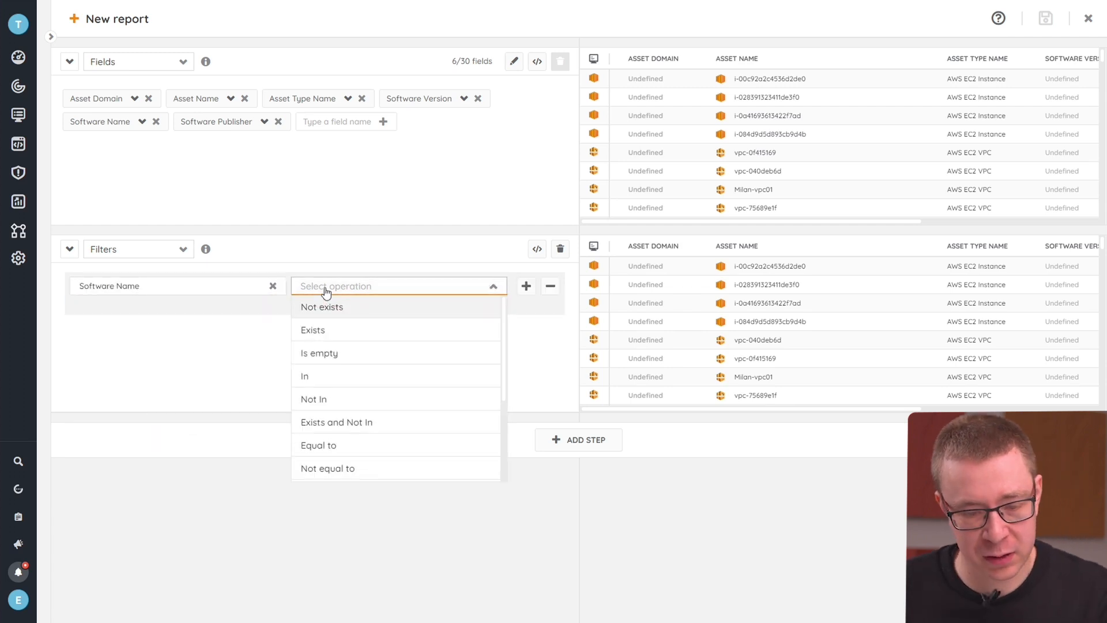
pyautogui.scroll(-3, 351, 459)
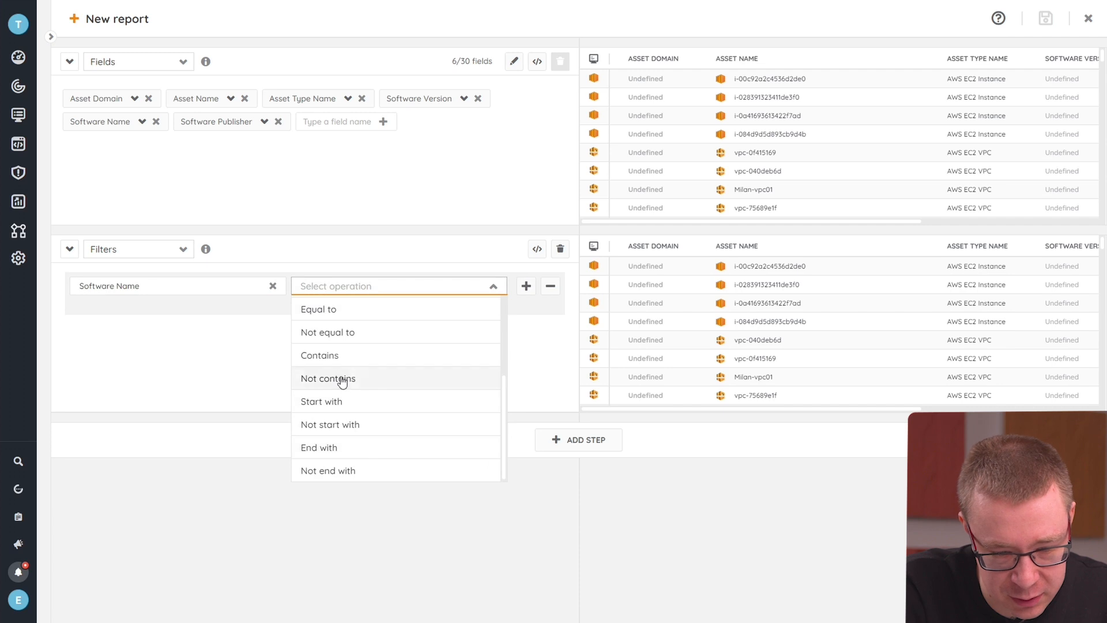
pyautogui.click(332, 360)
pyautogui.click(394, 290)
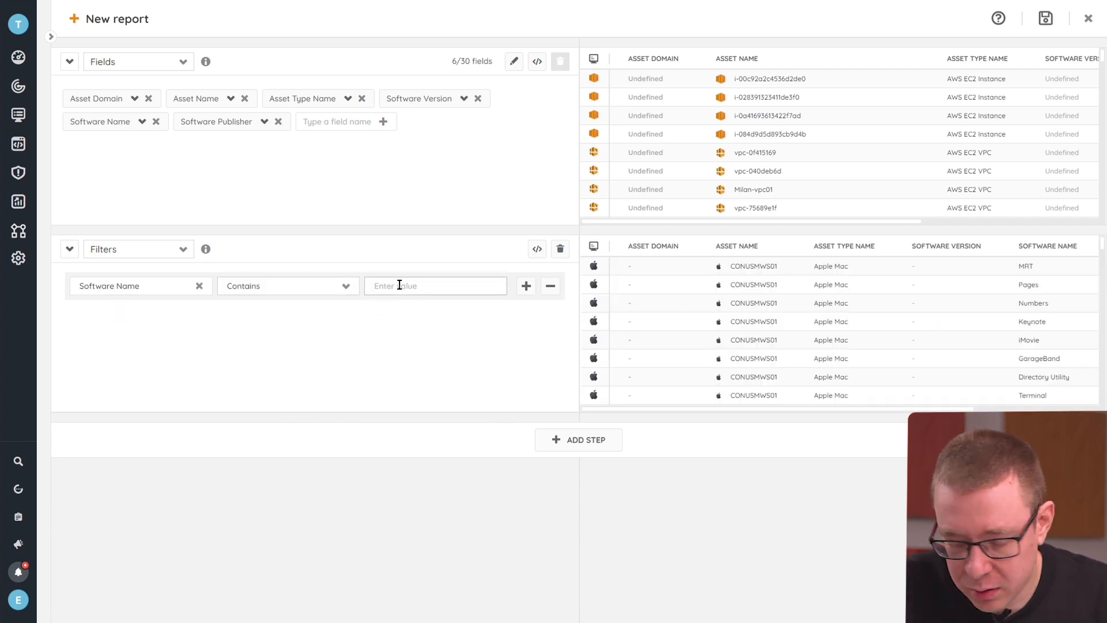
pyautogui.write('Office')
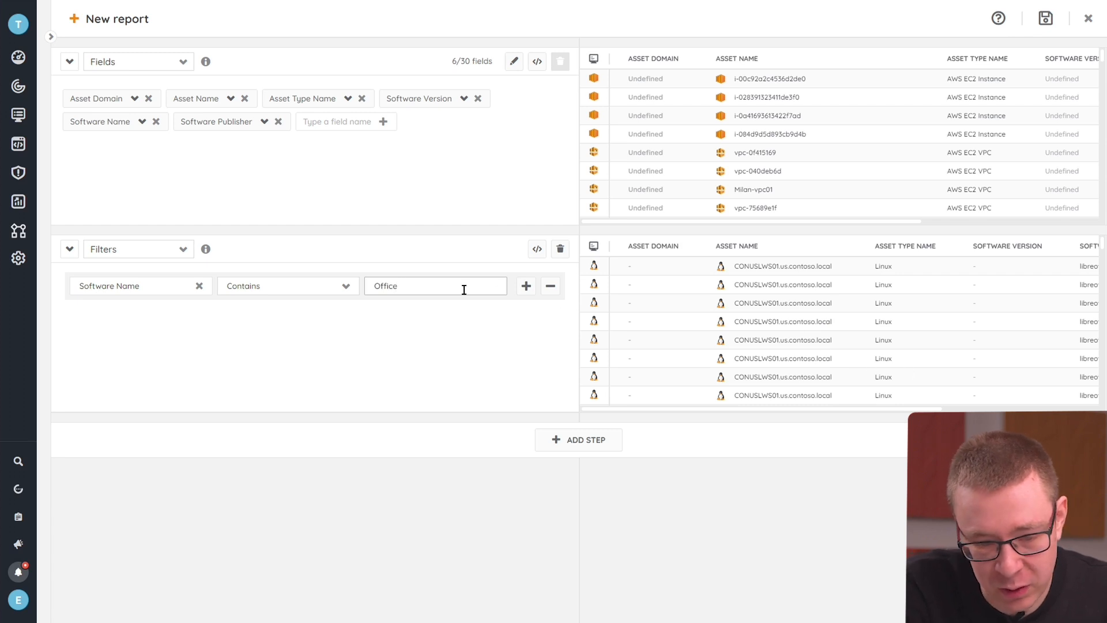
pyautogui.click(453, 338)
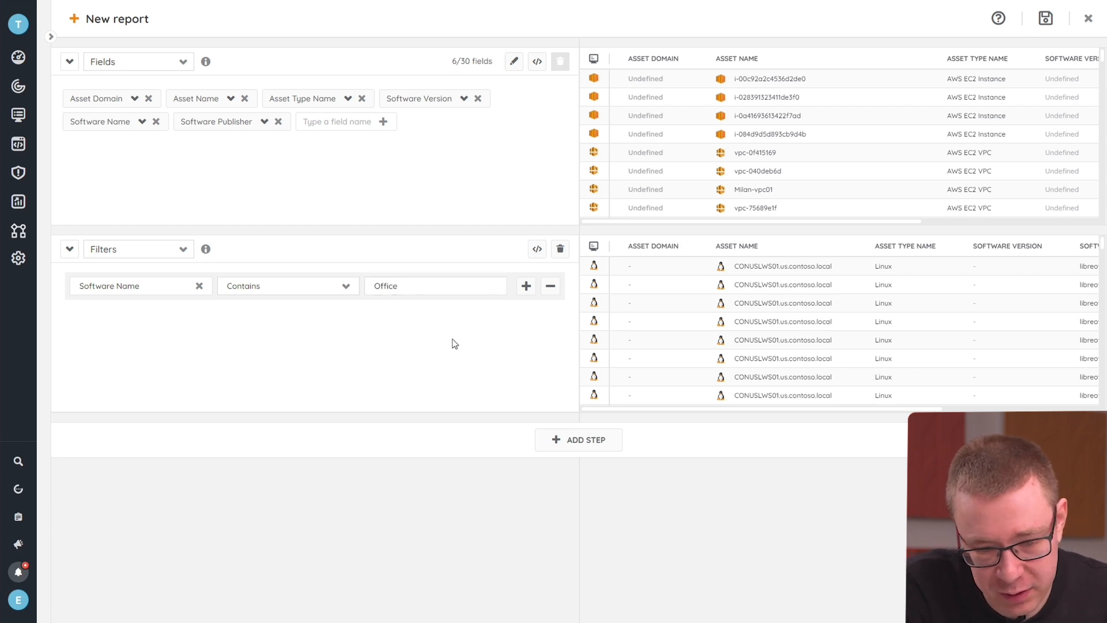
# Step: Add an AND condition to the Office filter requiring Asset Type Name to be equal to "Windows"
pyautogui.click(525, 287)
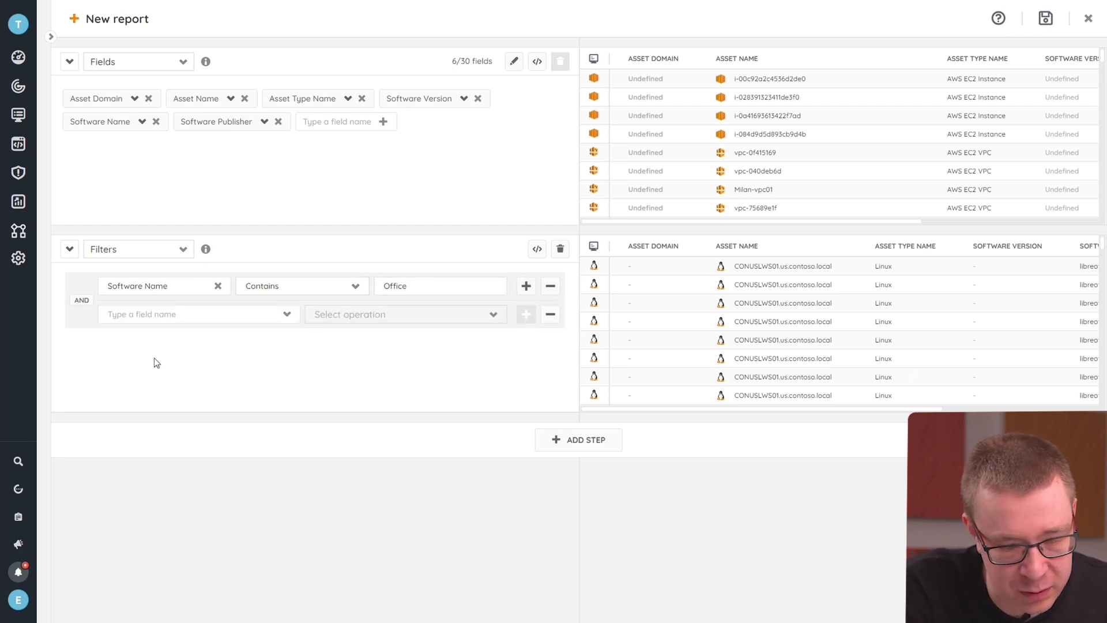
pyautogui.click(145, 314)
pyautogui.scroll(-1, 216, 424)
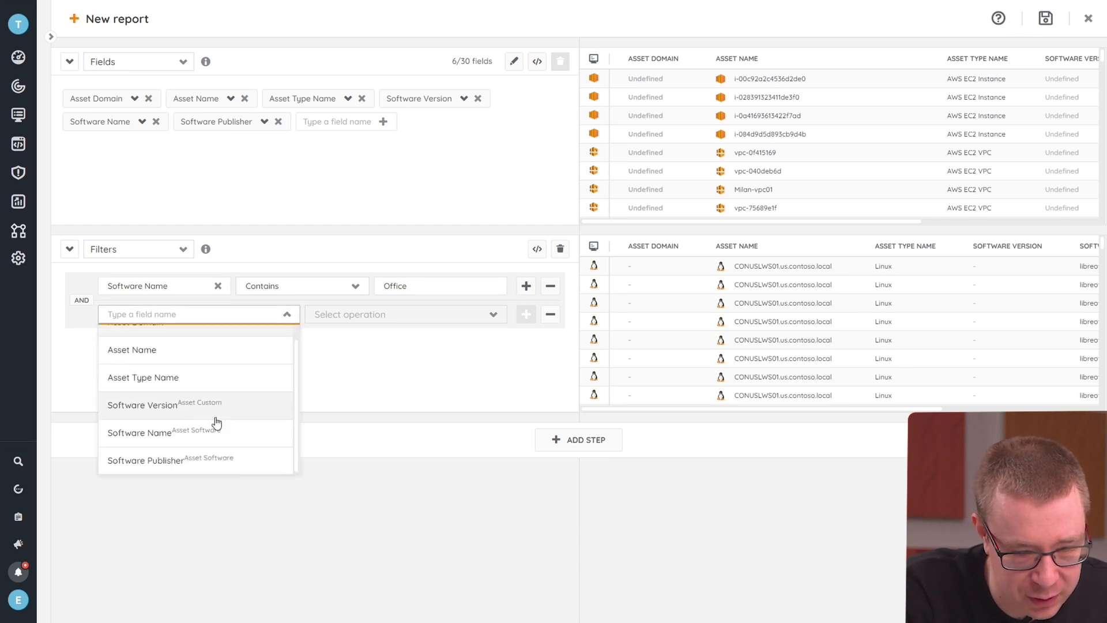
pyautogui.scroll(1, 213, 419)
pyautogui.click(173, 392)
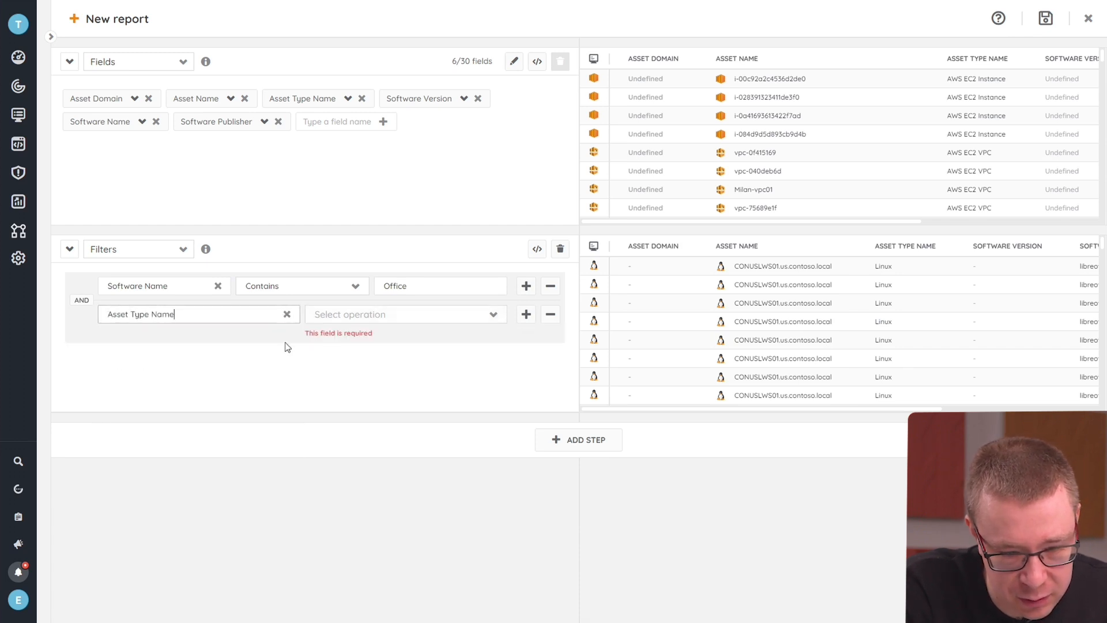
pyautogui.click(338, 318)
pyautogui.scroll(-2, 392, 428)
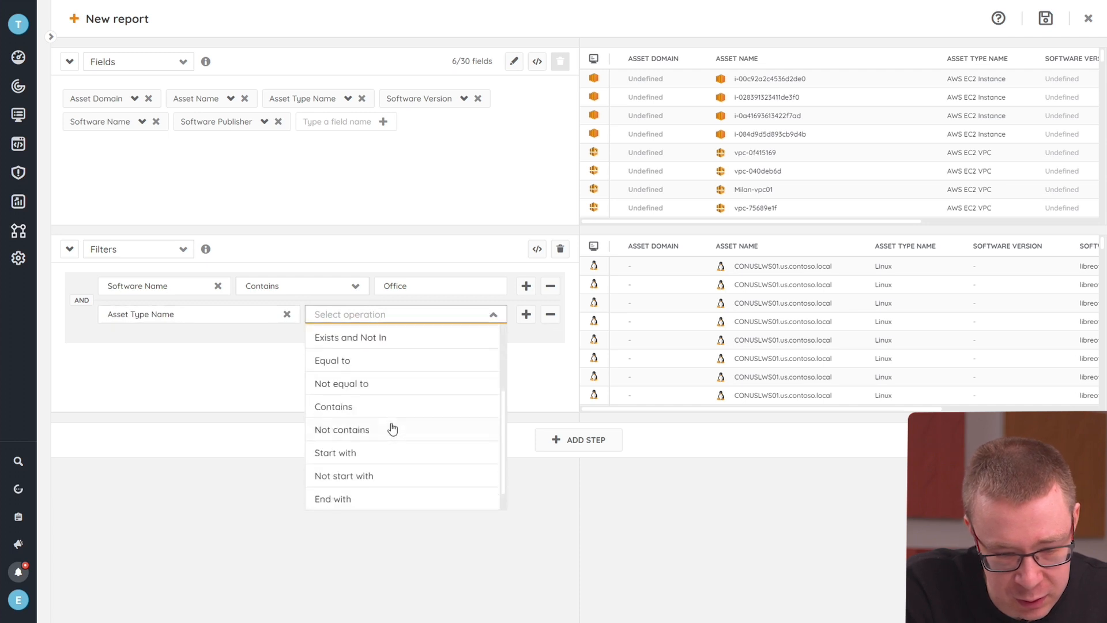
pyautogui.click(336, 363)
pyautogui.click(402, 318)
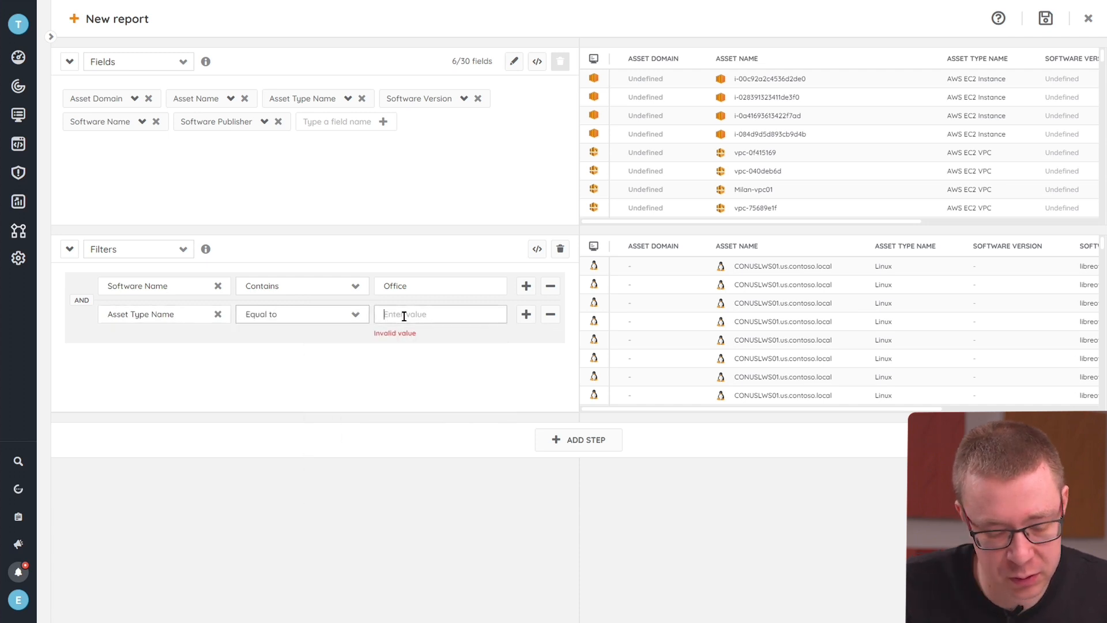
pyautogui.write('Windows')
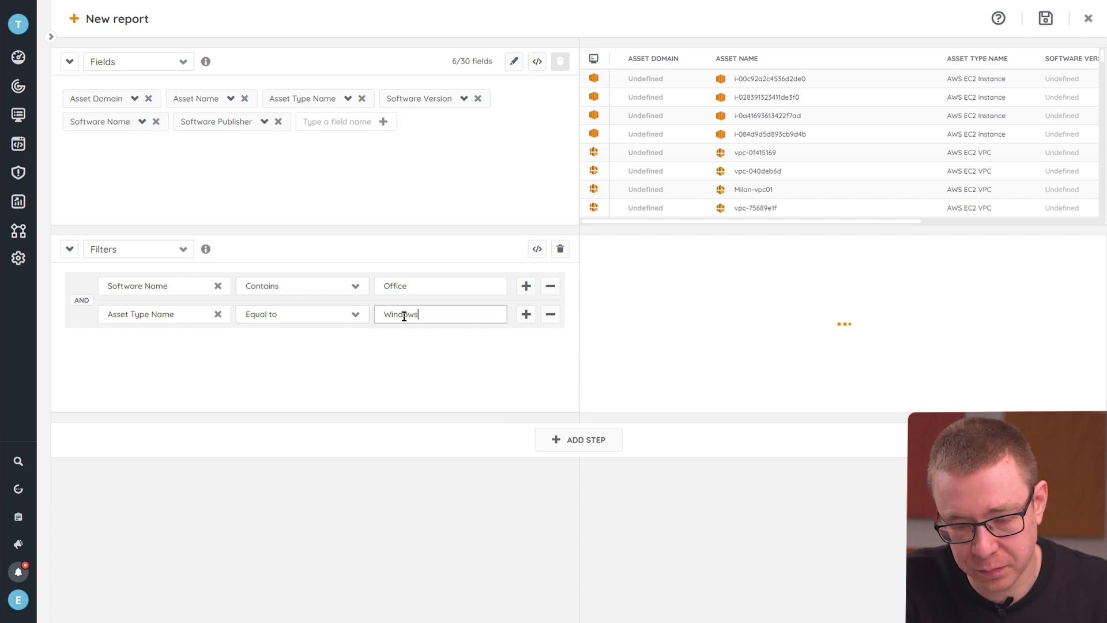
pyautogui.click(507, 378)
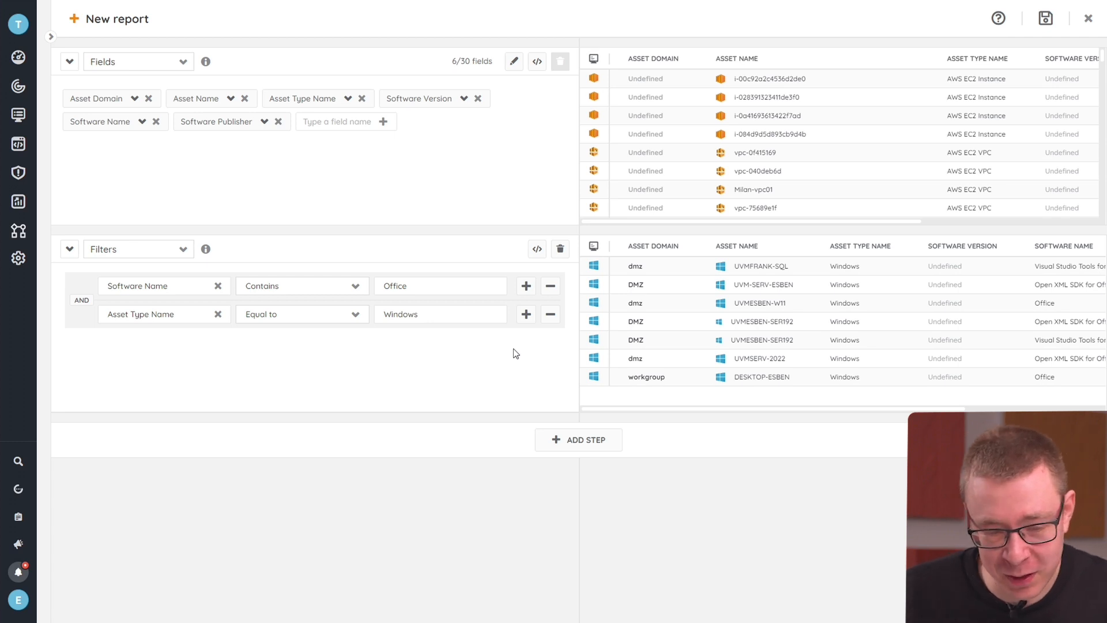
# Step: Add an OR condition to the Filters step so that Software Name contains "Exchange"
pyautogui.click(525, 315)
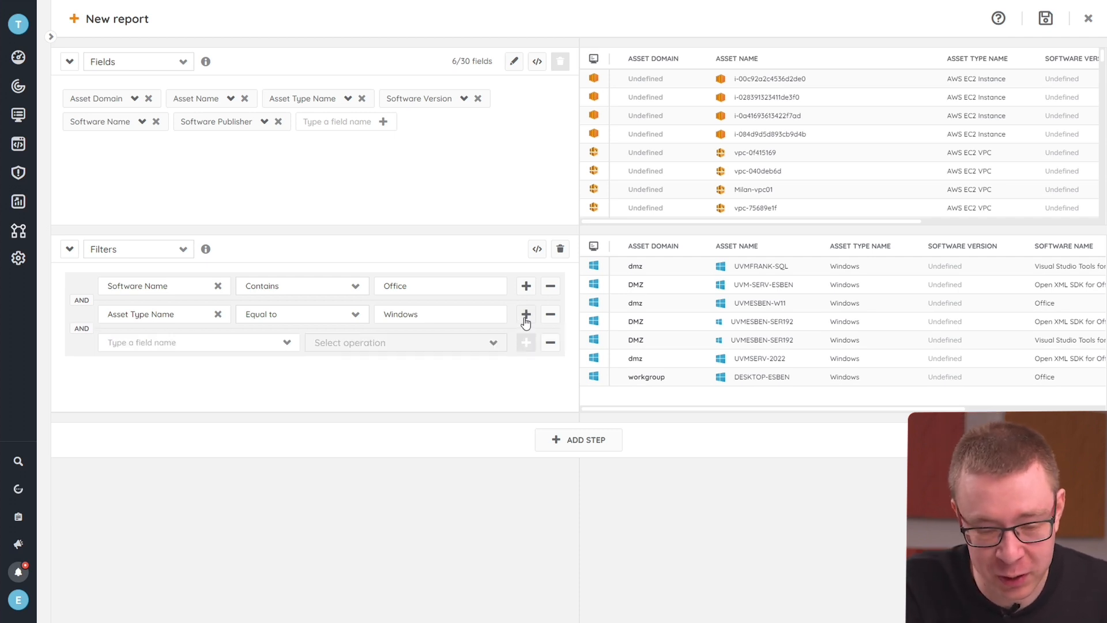
pyautogui.click(82, 329)
pyautogui.click(176, 360)
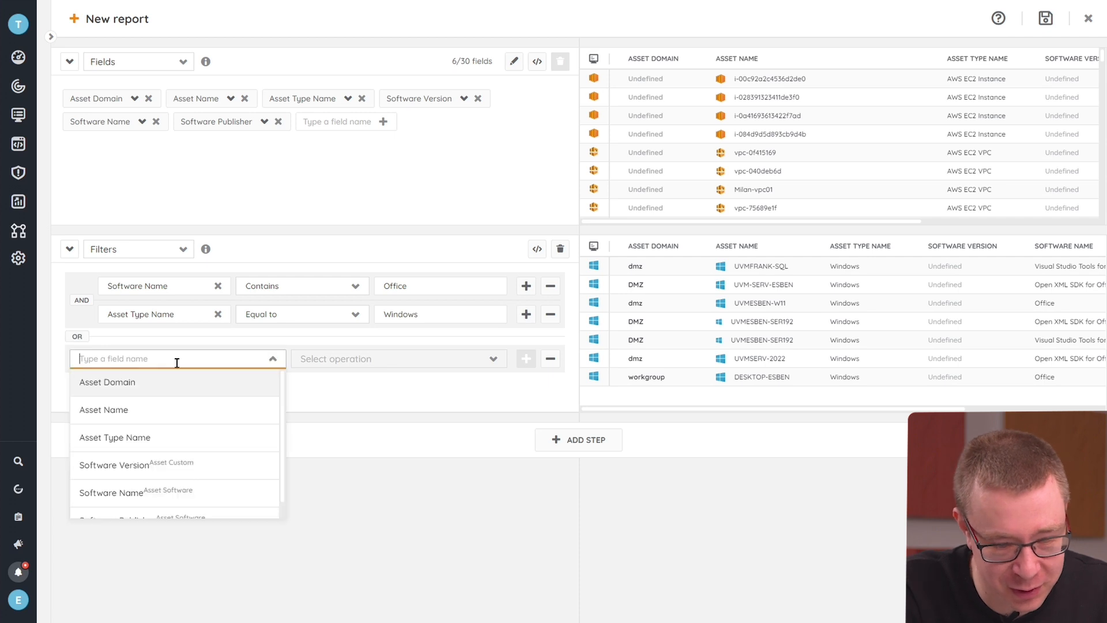
pyautogui.write('soft')
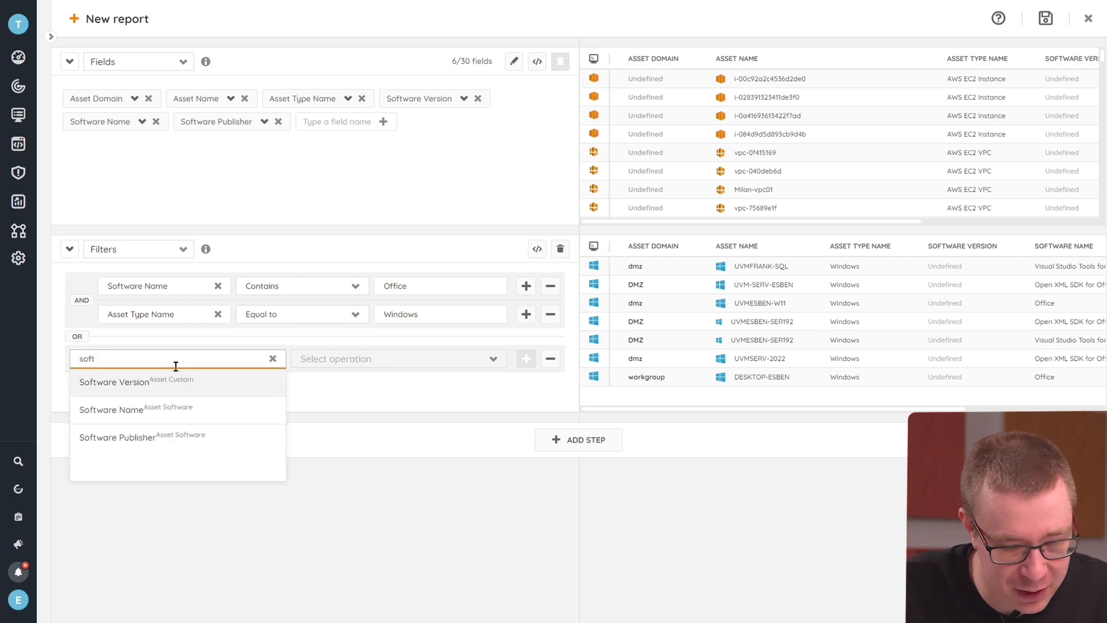
pyautogui.click(142, 413)
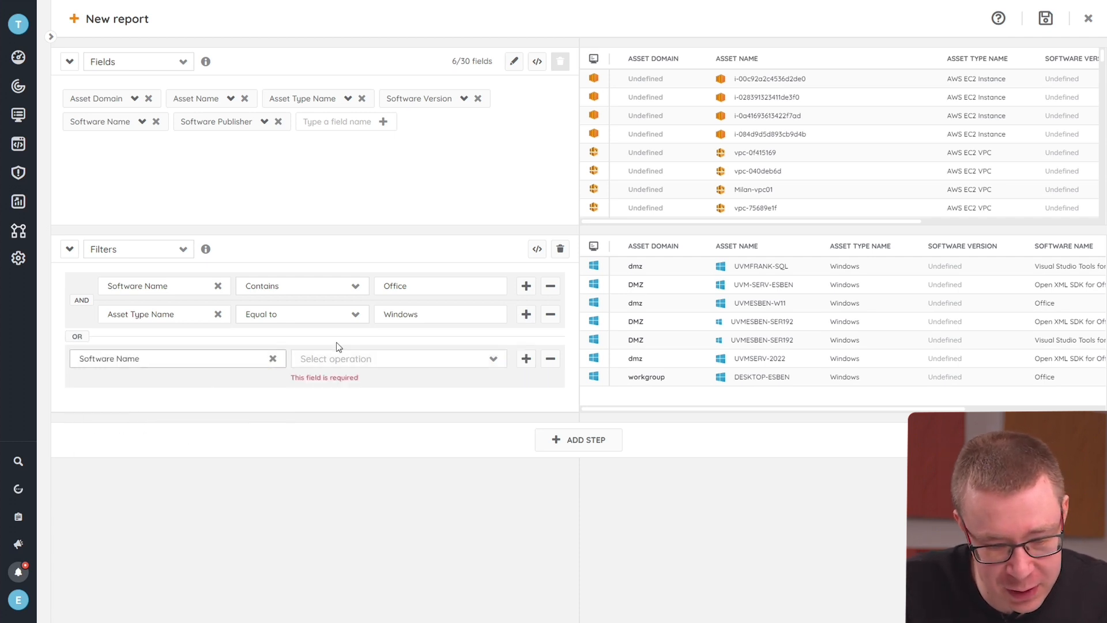
pyautogui.click(346, 359)
pyautogui.scroll(-3, 361, 502)
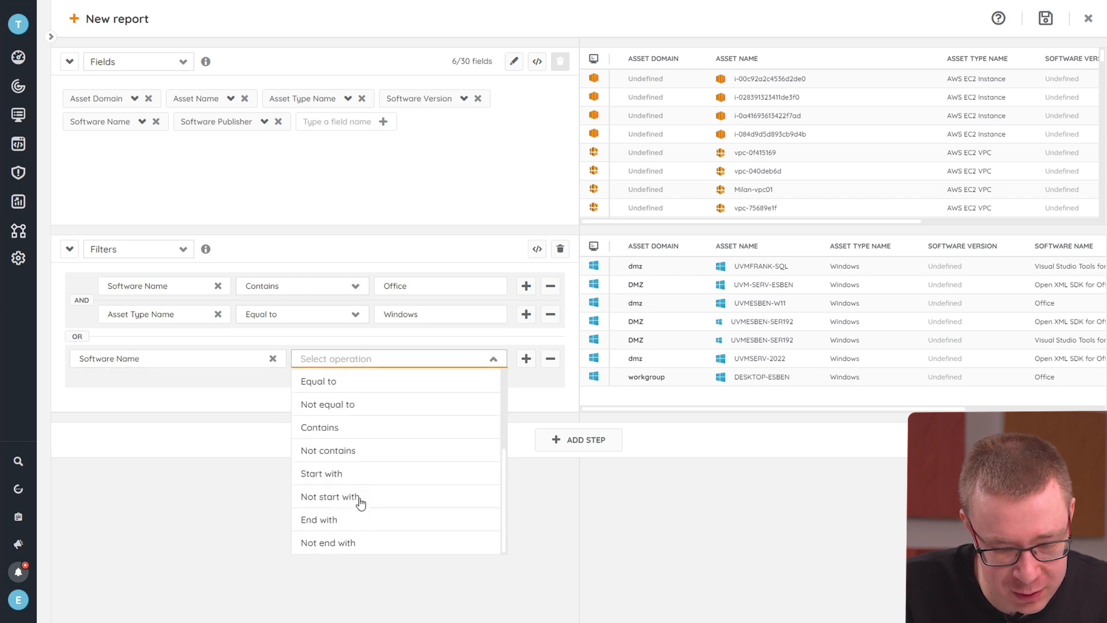
pyautogui.click(326, 428)
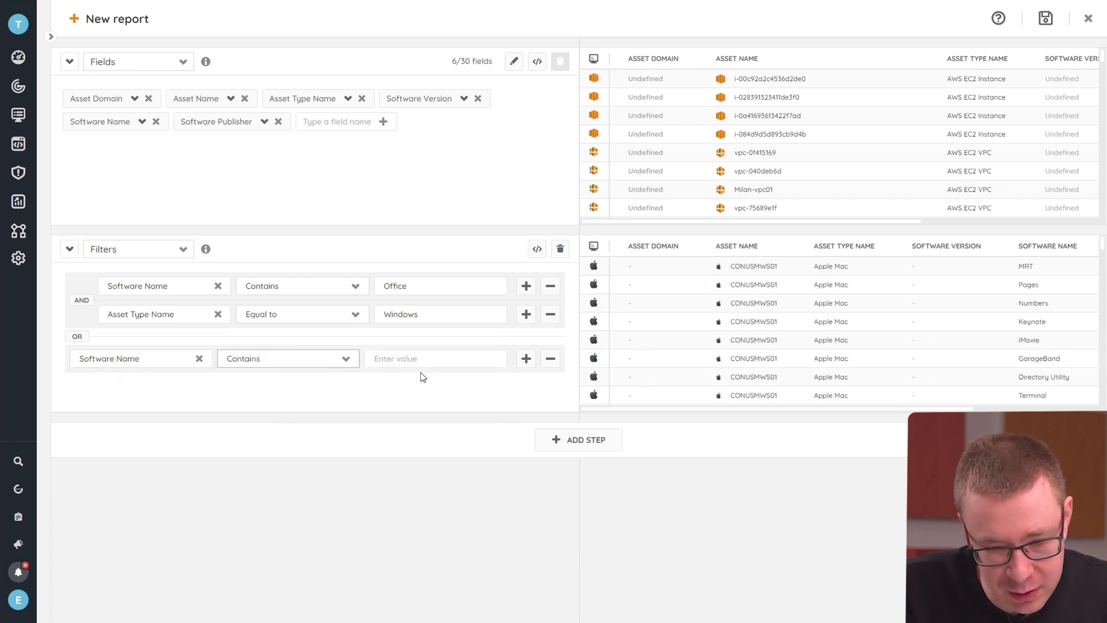
pyautogui.write('Exchange')
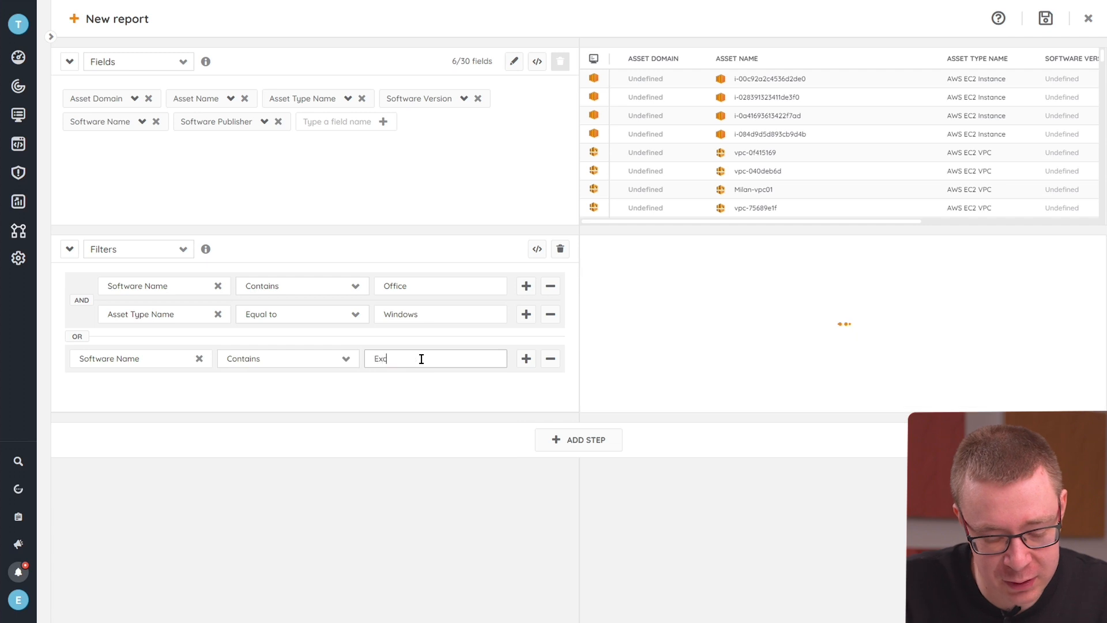
# Step: Add an AND condition to the Exchange filter requiring Asset Type Name to be equal to "Windows"
pyautogui.click(526, 358)
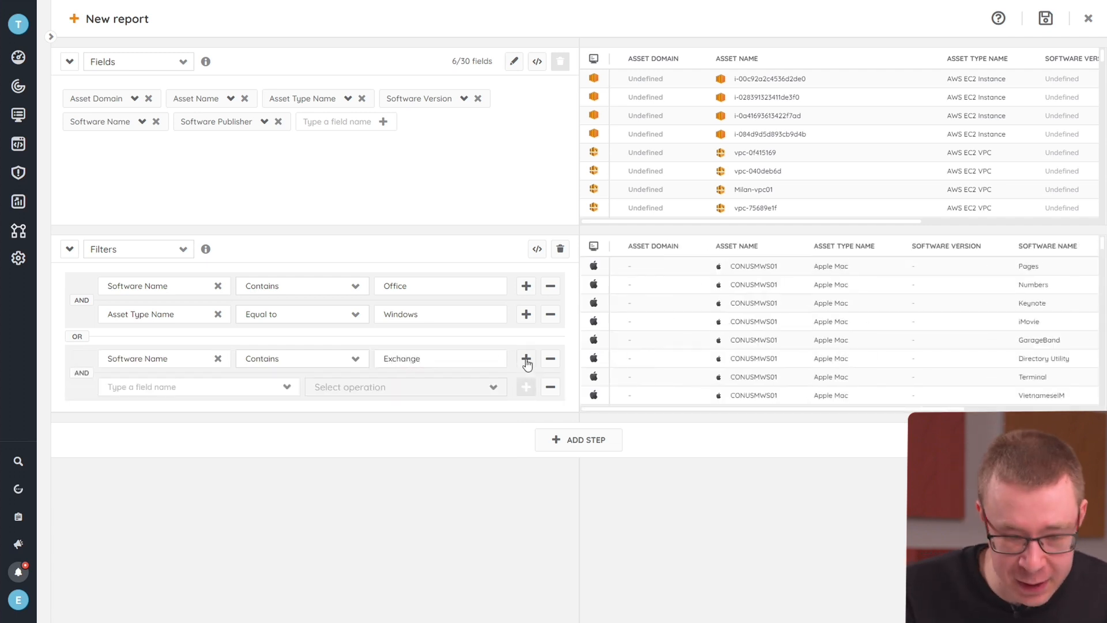
pyautogui.click(173, 387)
pyautogui.click(165, 470)
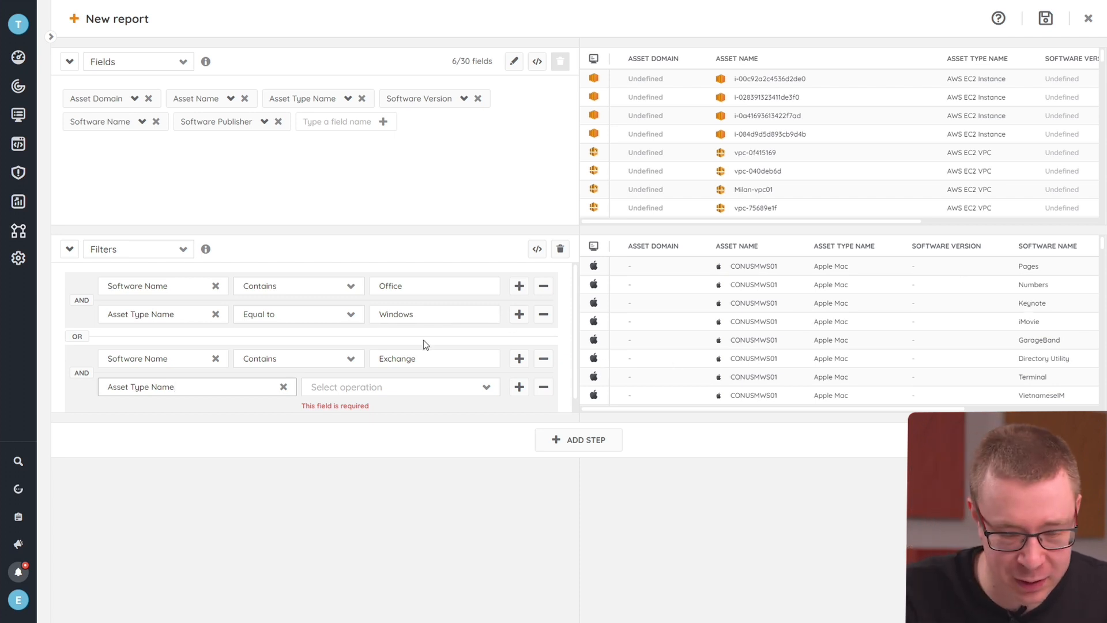
pyautogui.click(347, 390)
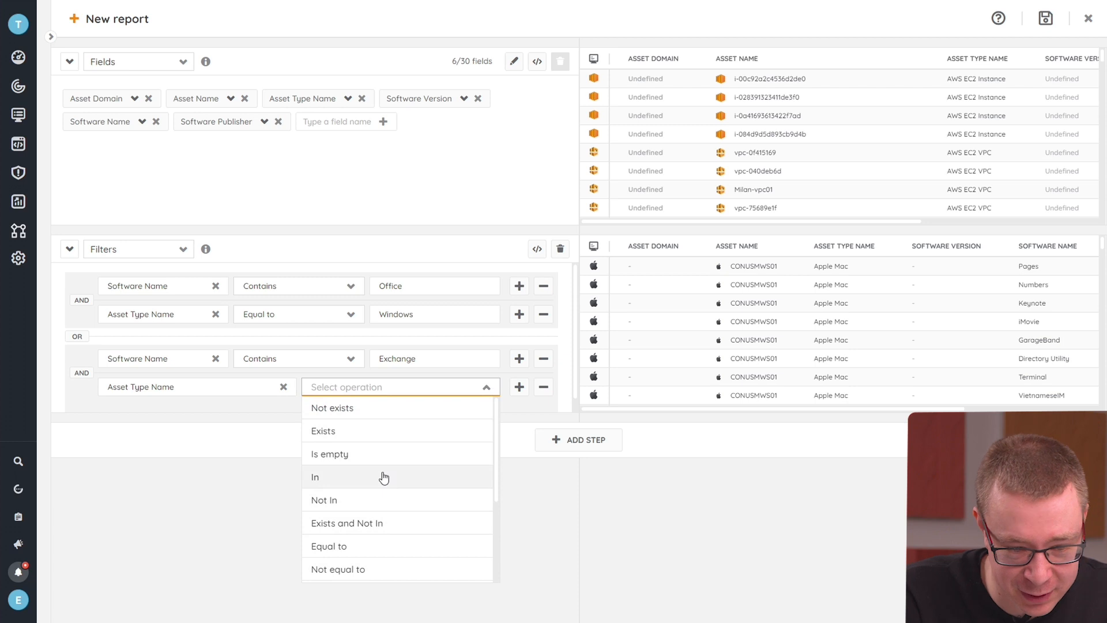
pyautogui.scroll(-1, 385, 534)
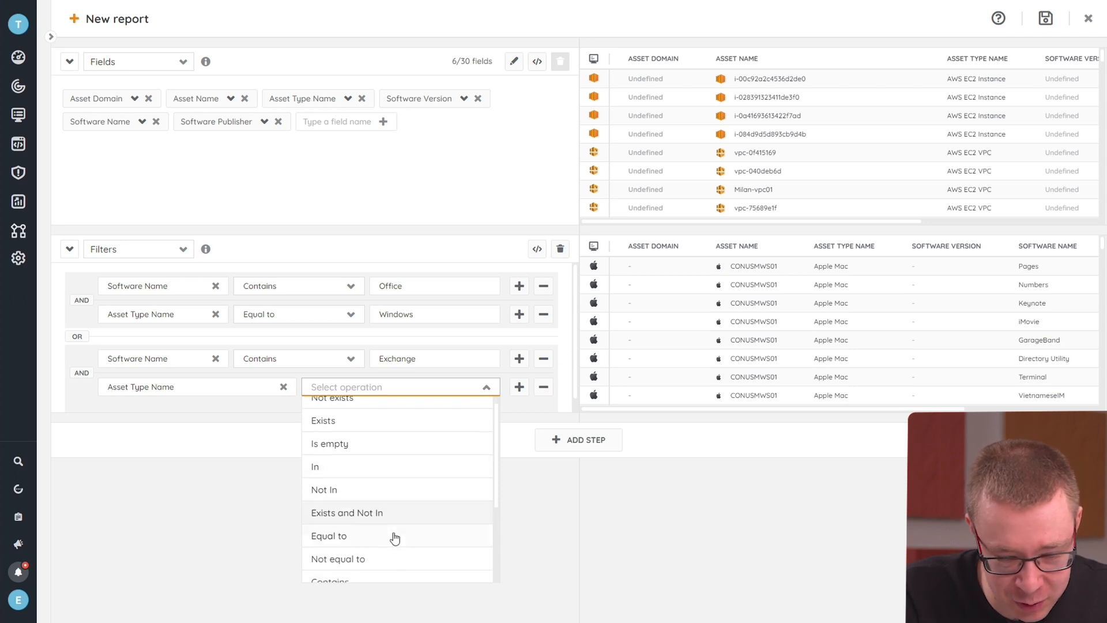
pyautogui.click(384, 537)
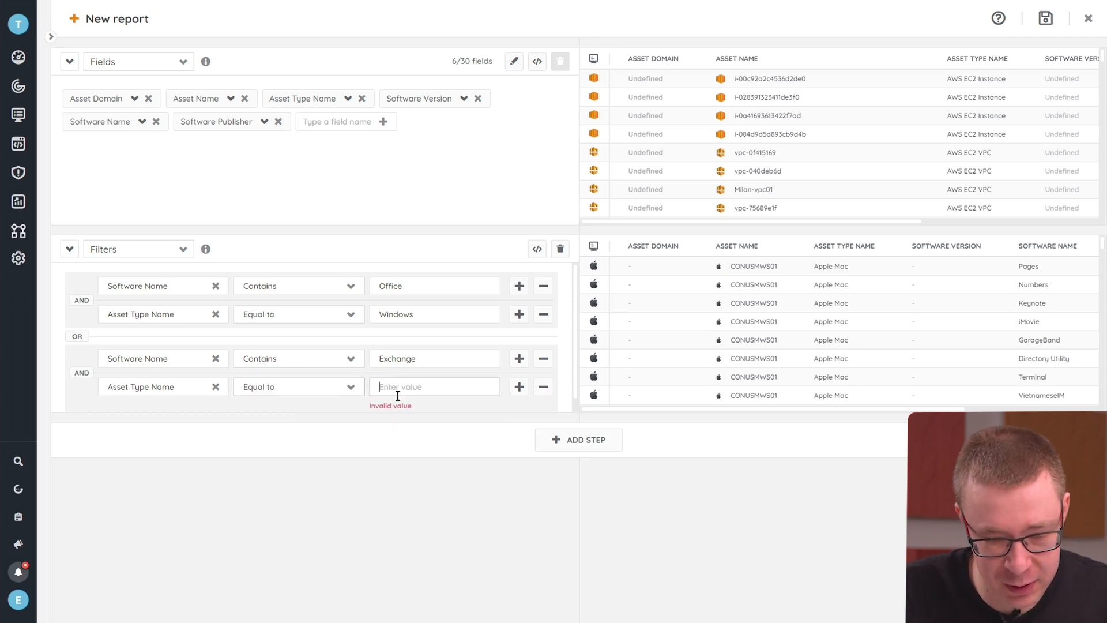
pyautogui.write('Windows')
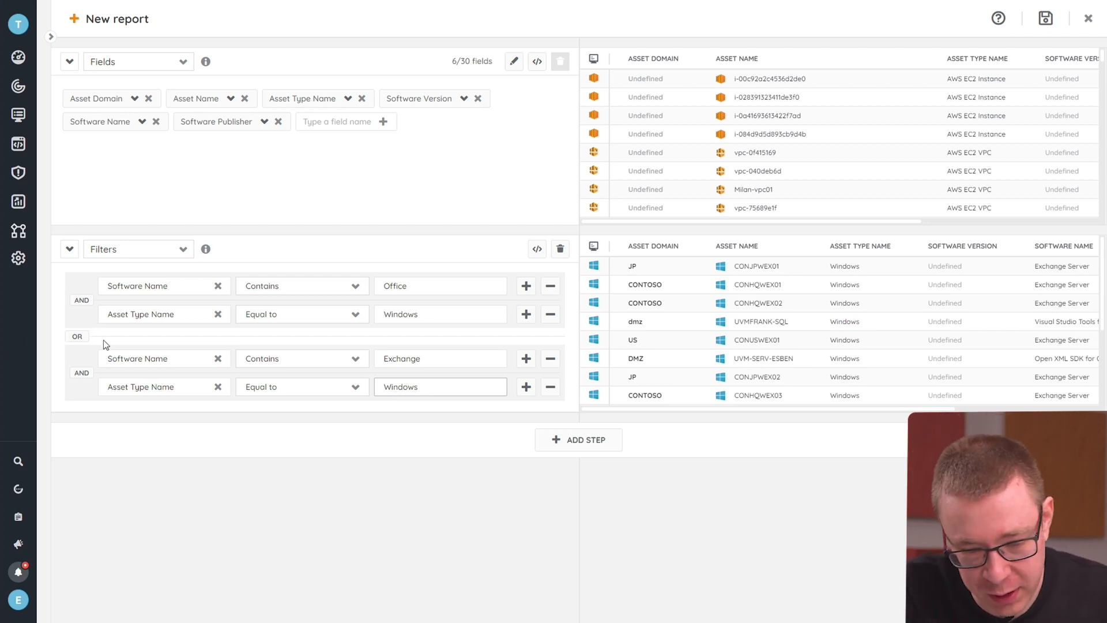
# Step: Remove both Asset Type Name conditions from the Filters step, keeping only the Software Name conditions
pyautogui.click(551, 389)
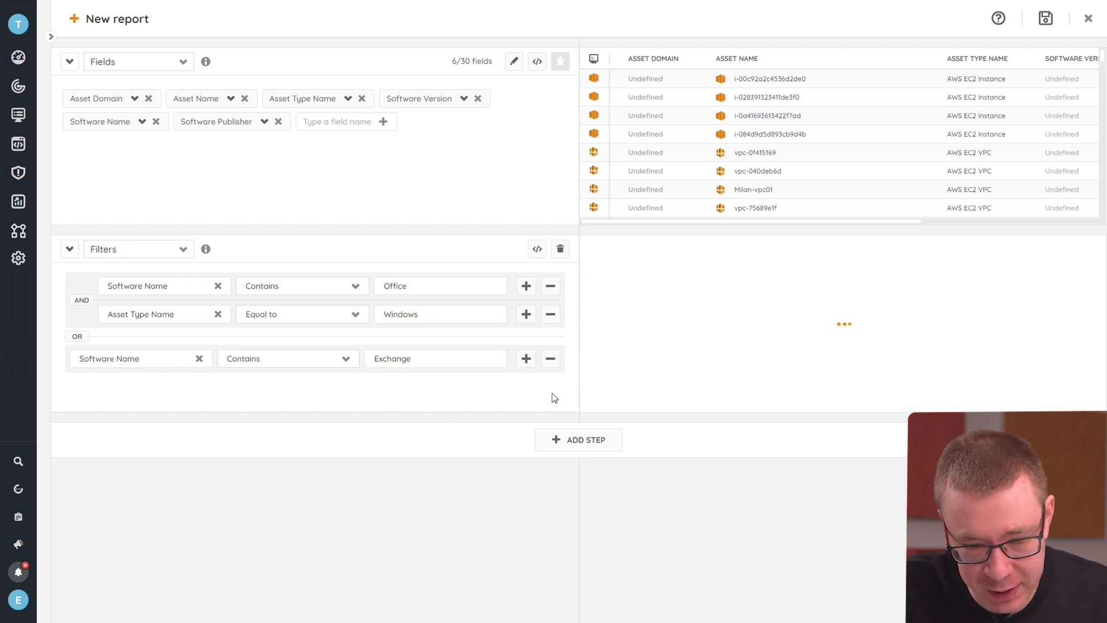
pyautogui.click(551, 315)
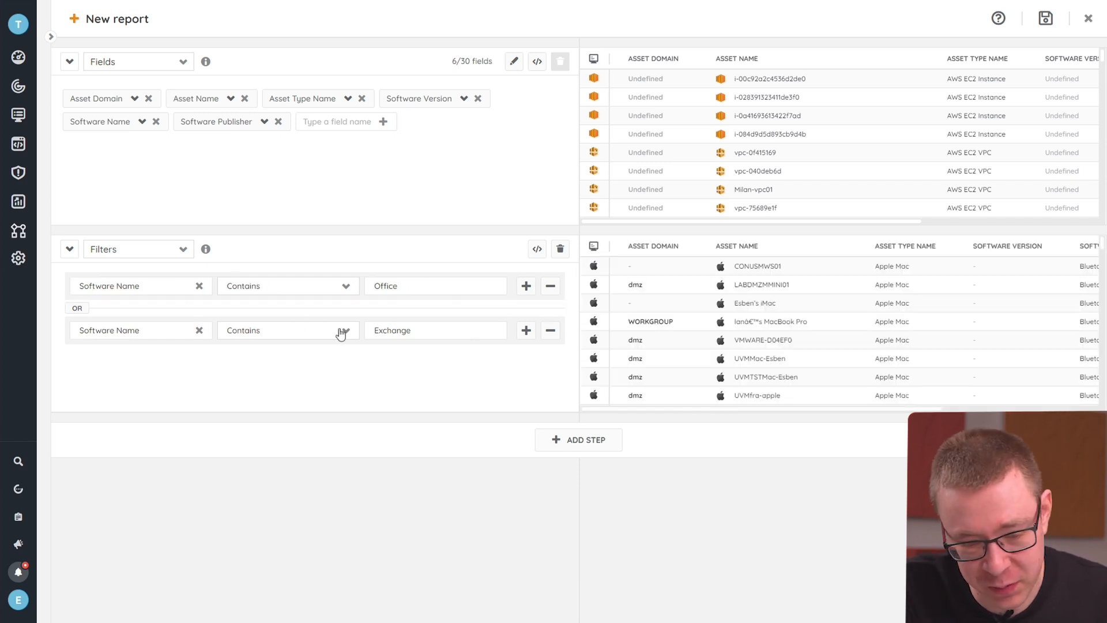
# Step: Add a second Filters step to the report requiring Asset Type Name to be equal to "Windows"
pyautogui.click(577, 442)
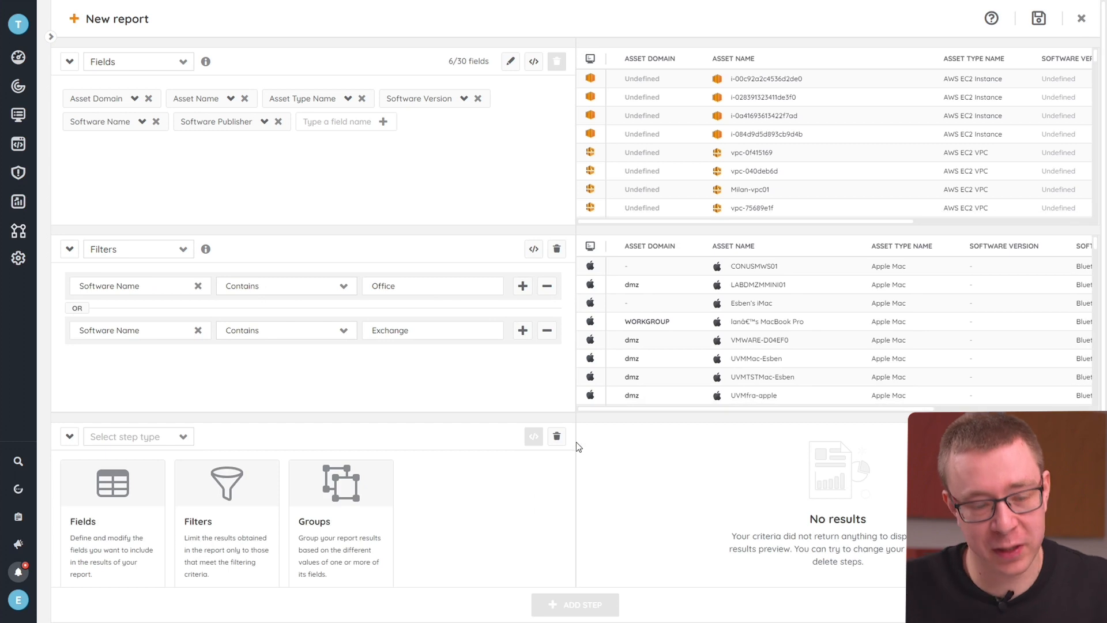
pyautogui.click(254, 506)
pyautogui.scroll(-1, 310, 546)
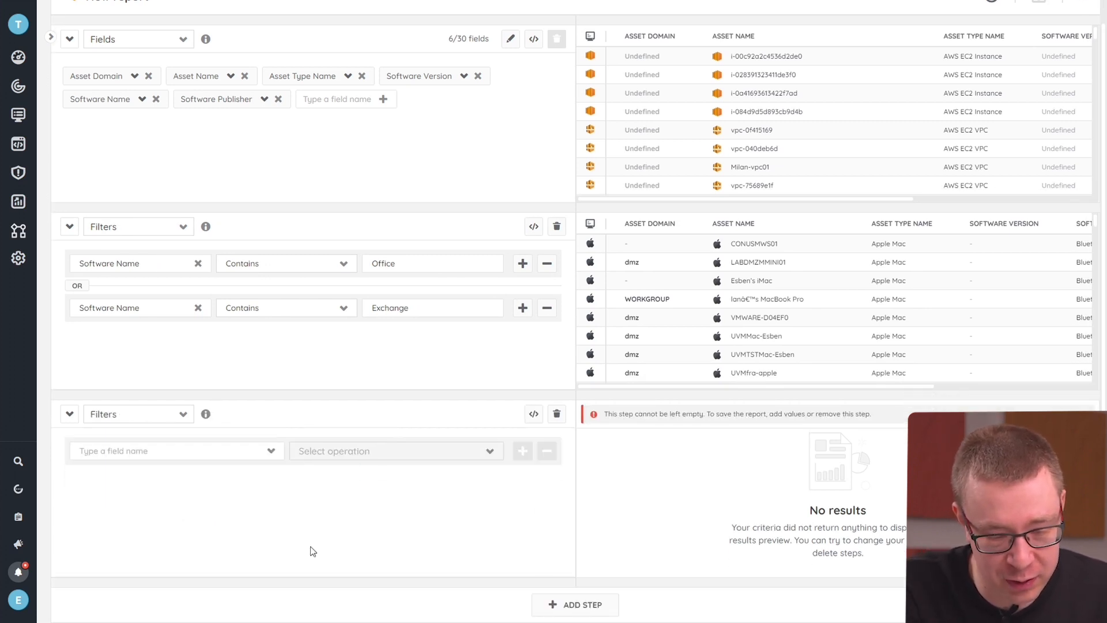
pyautogui.click(213, 454)
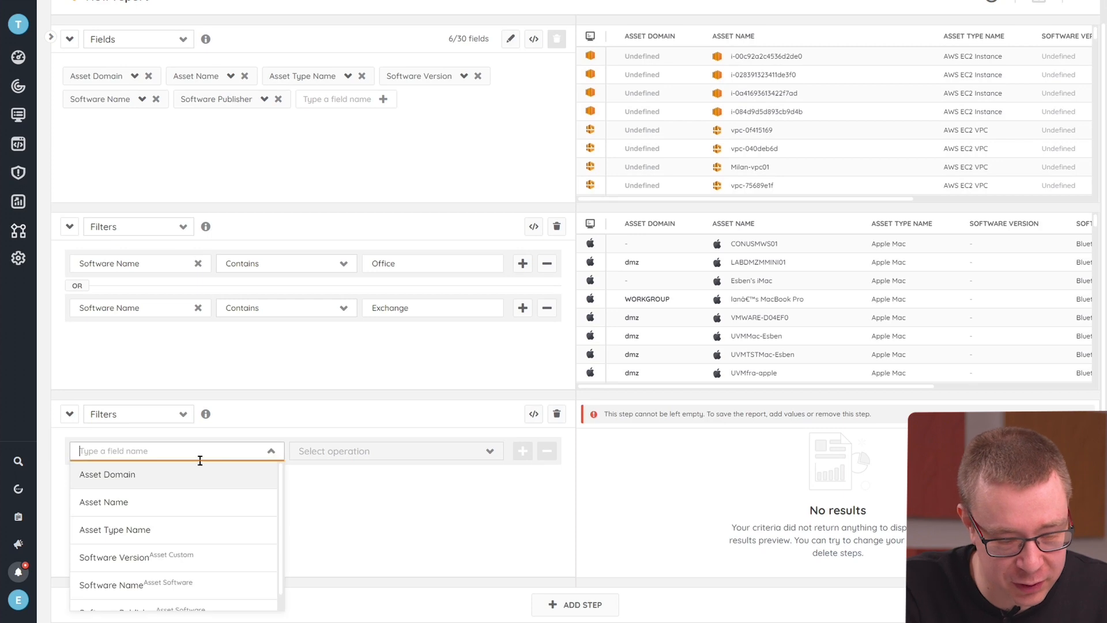
pyautogui.click(159, 528)
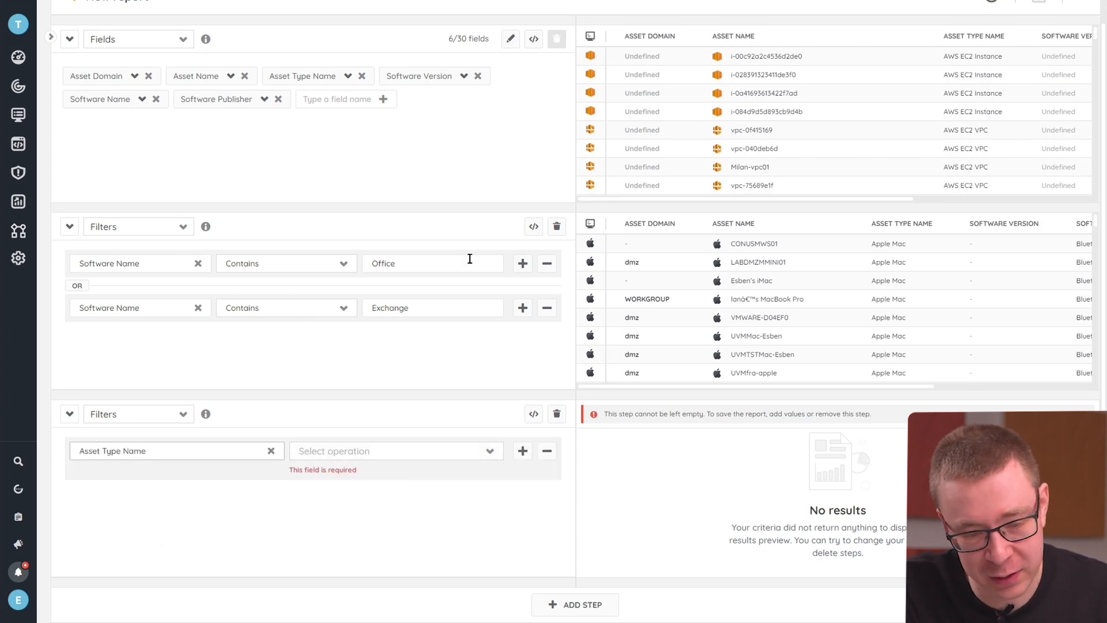
pyautogui.click(398, 261)
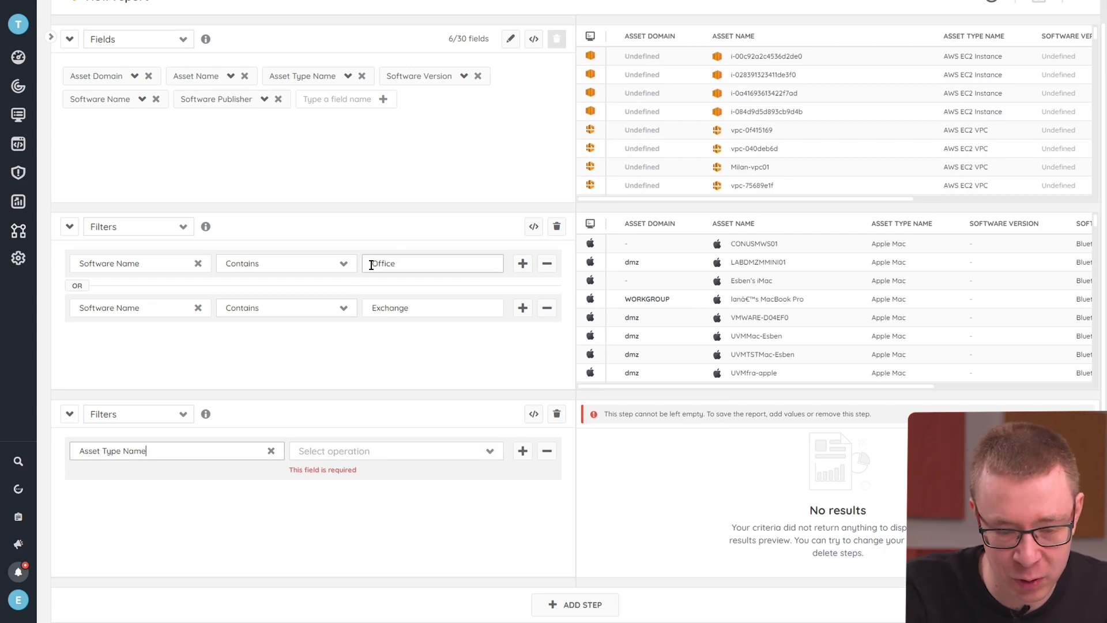
pyautogui.click(393, 309)
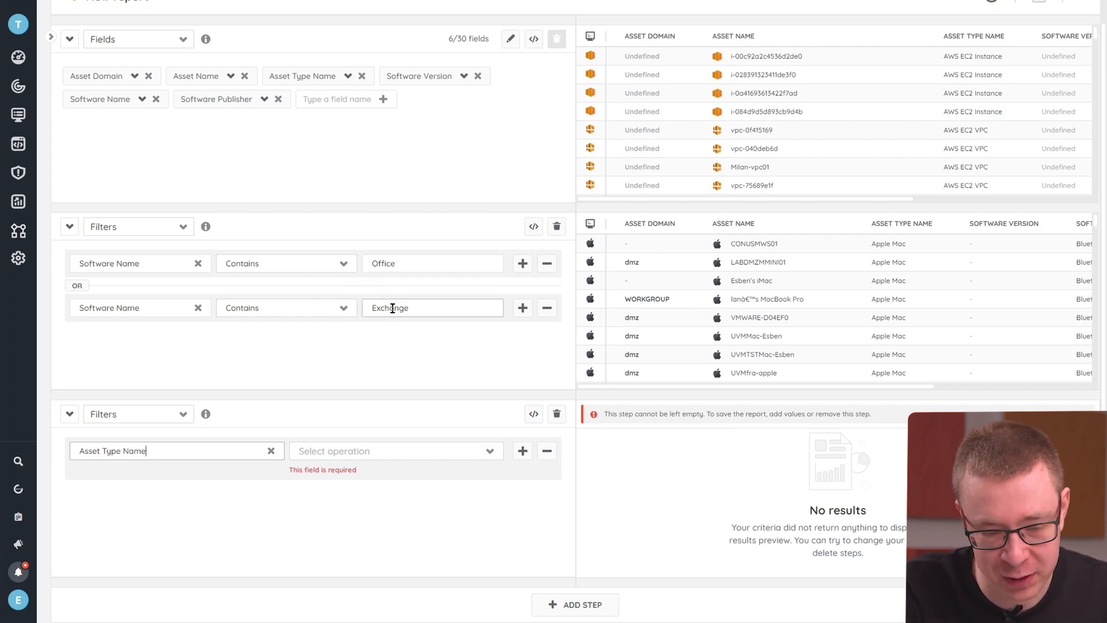
pyautogui.click(382, 459)
pyautogui.scroll(-1, 358, 425)
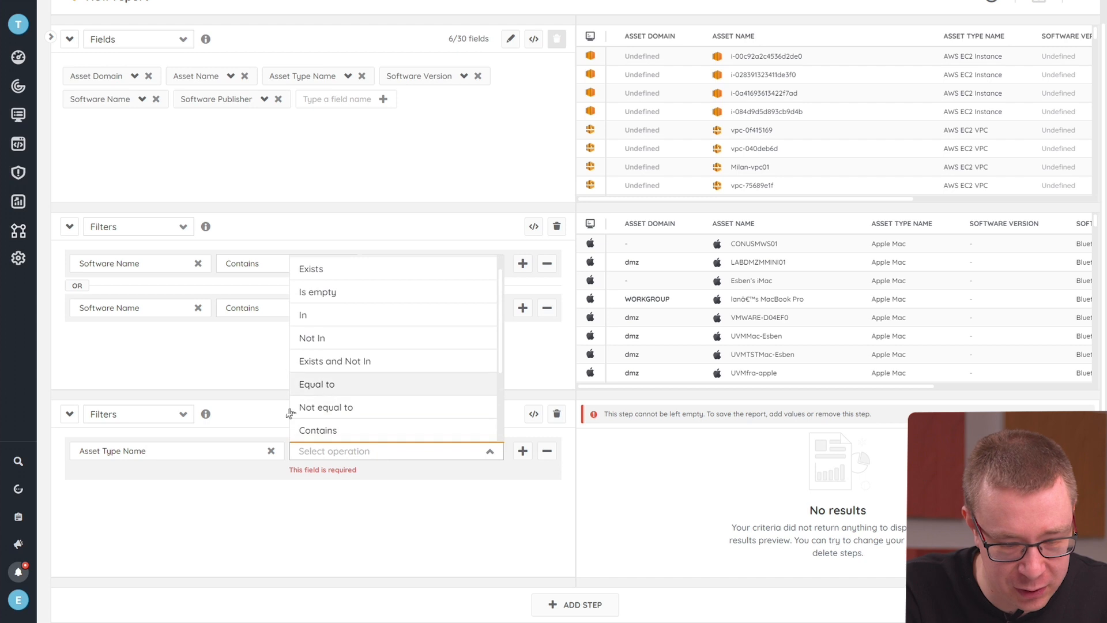
pyautogui.click(348, 389)
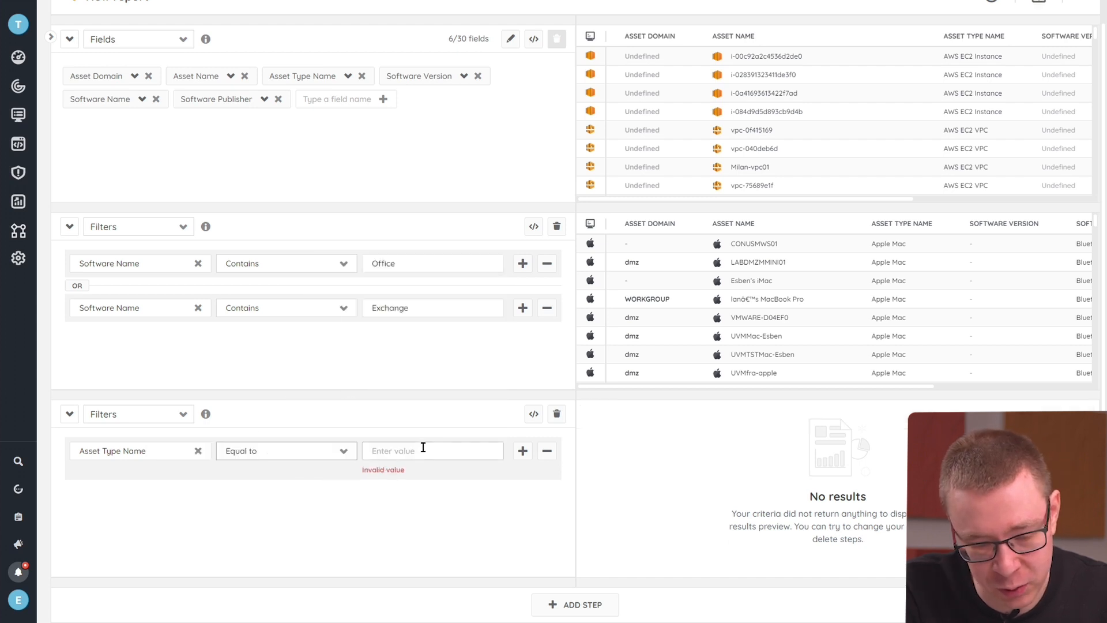
pyautogui.write('Windows')
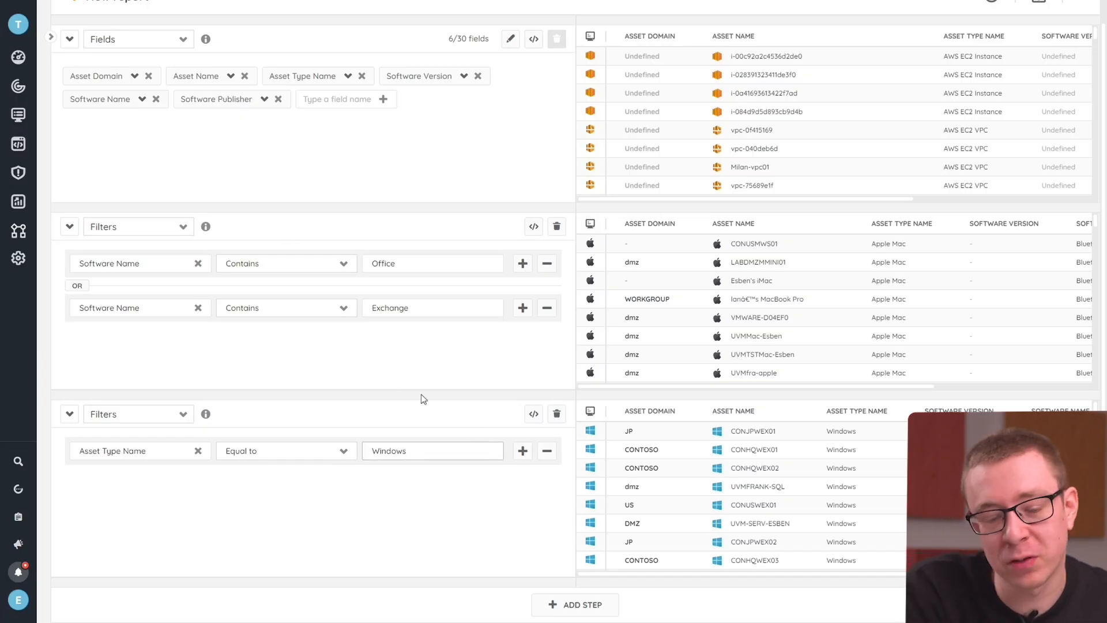
# Step: Examine the underlying code of the Fields step and both Filters steps, and hide the Fields code again
pyautogui.click(532, 228)
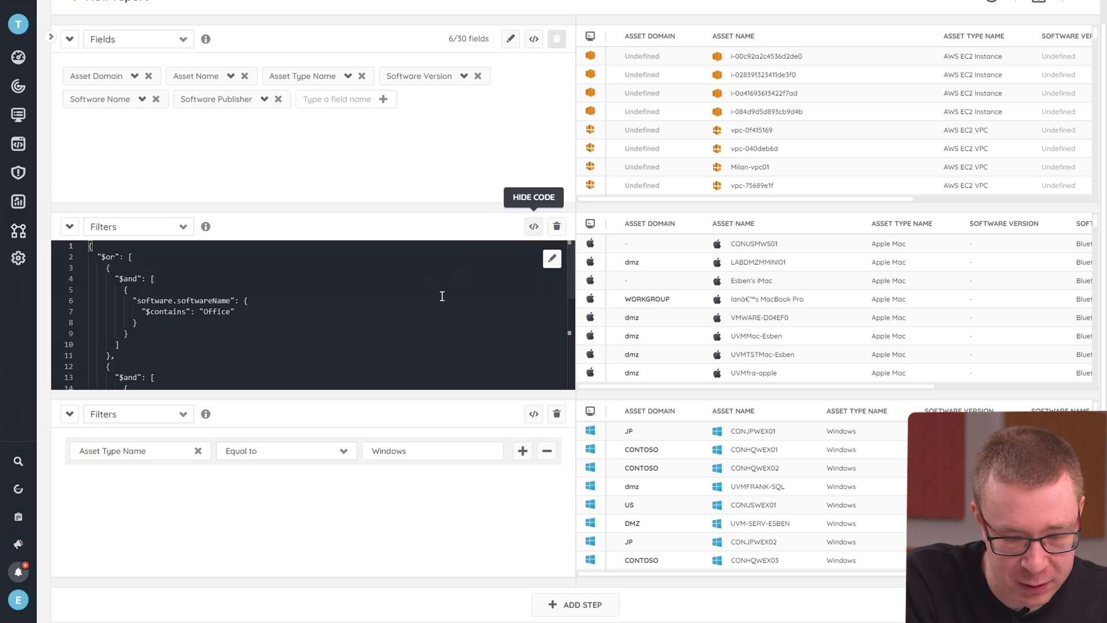
pyautogui.click(533, 39)
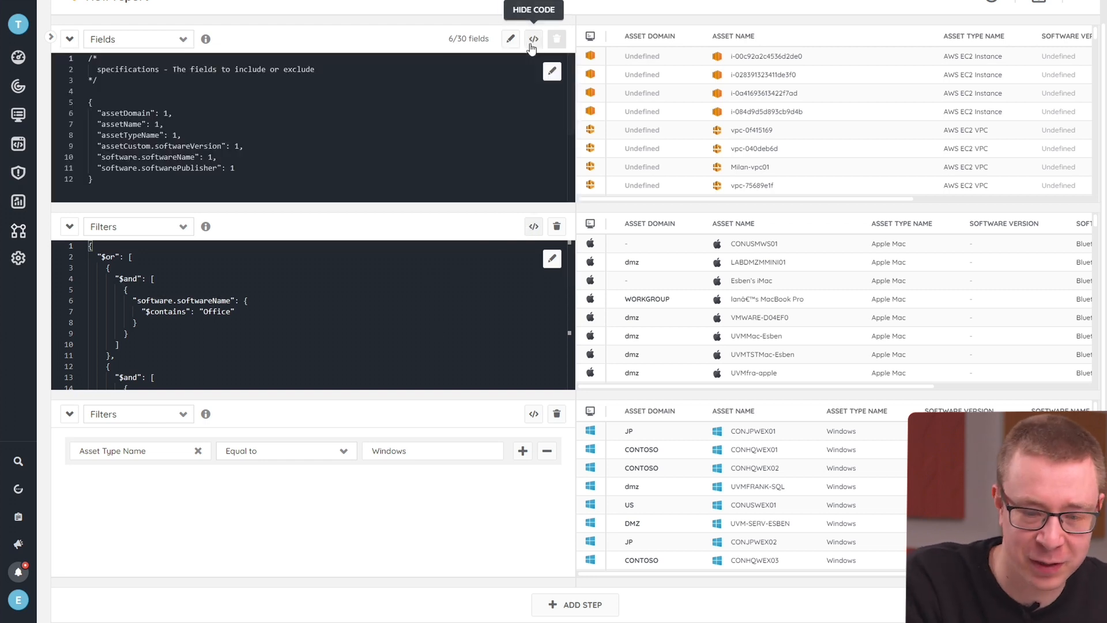
pyautogui.click(534, 414)
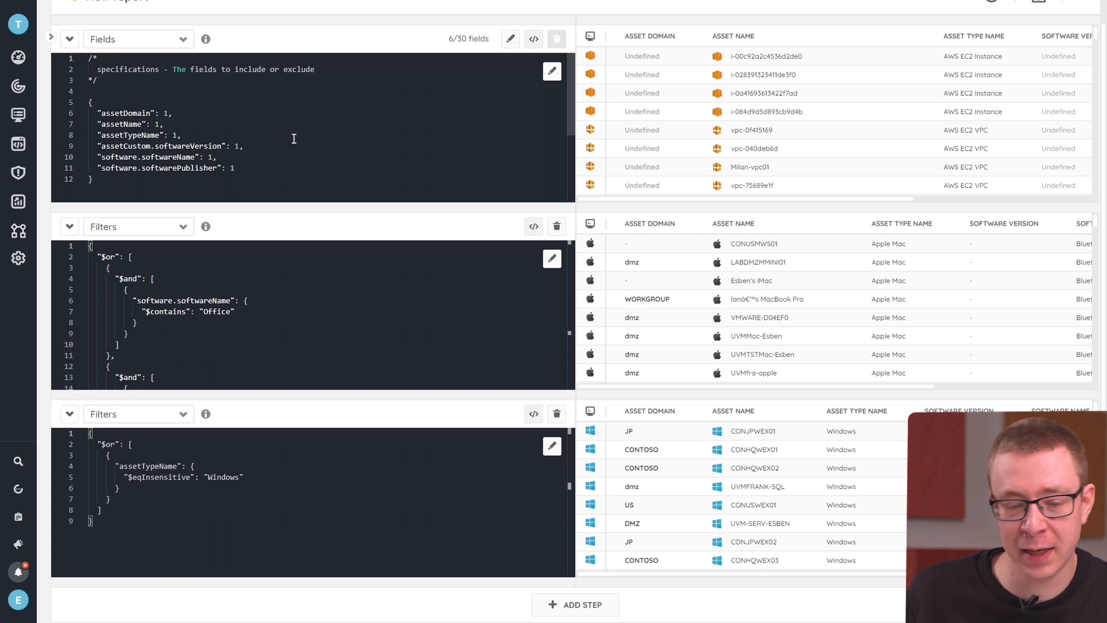
pyautogui.click(535, 39)
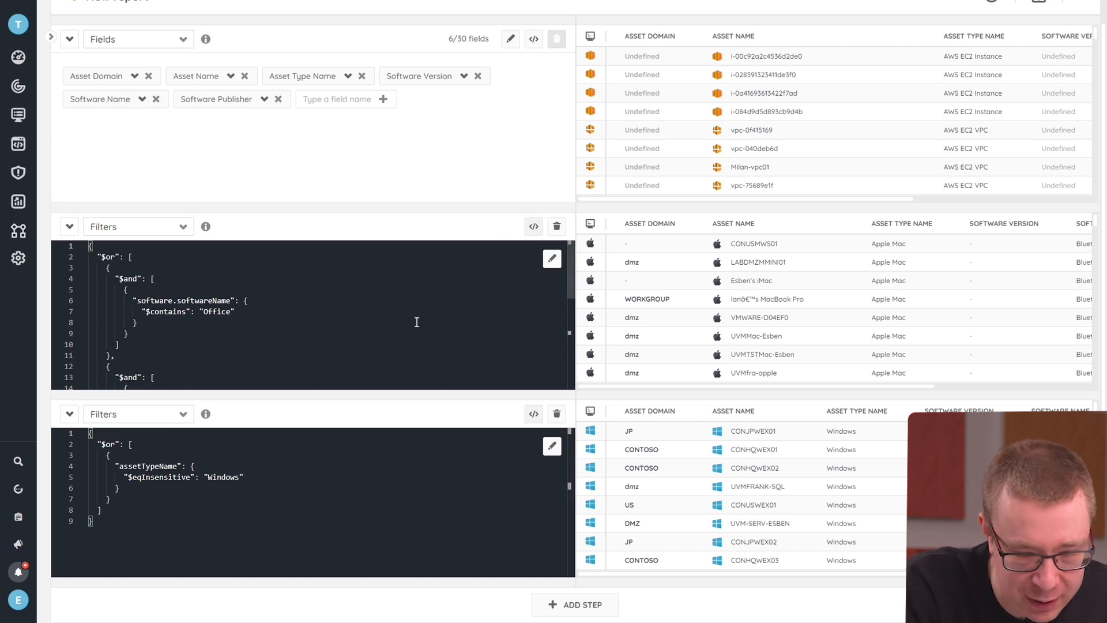
# Step: Switch the Office and Exchange Filters step to code editing and review its conditions
pyautogui.click(555, 262)
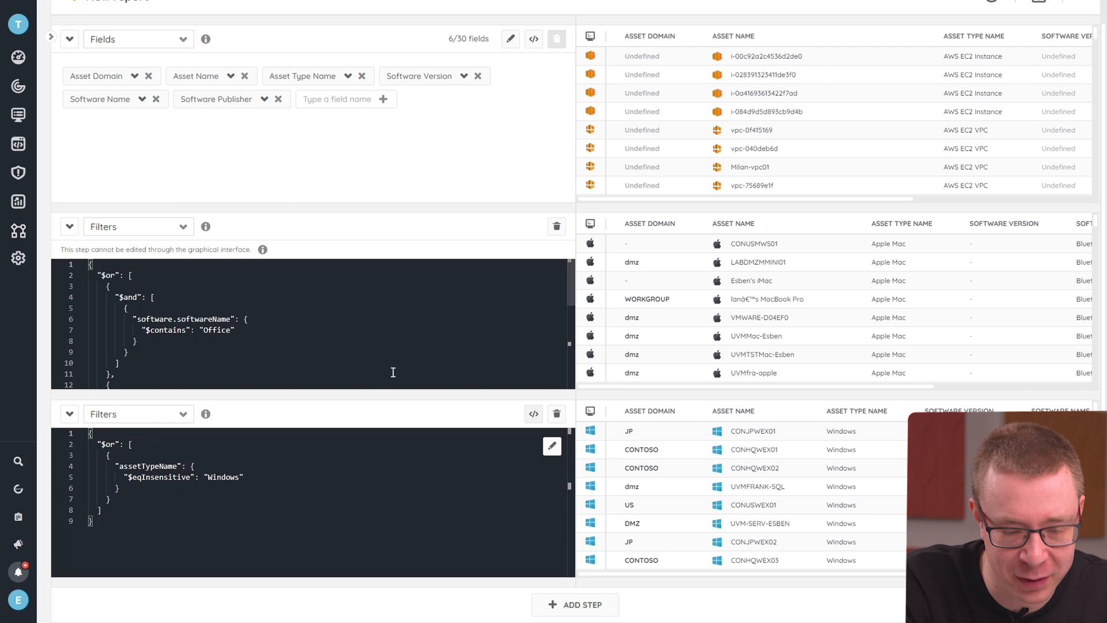
pyautogui.scroll(-3, 282, 333)
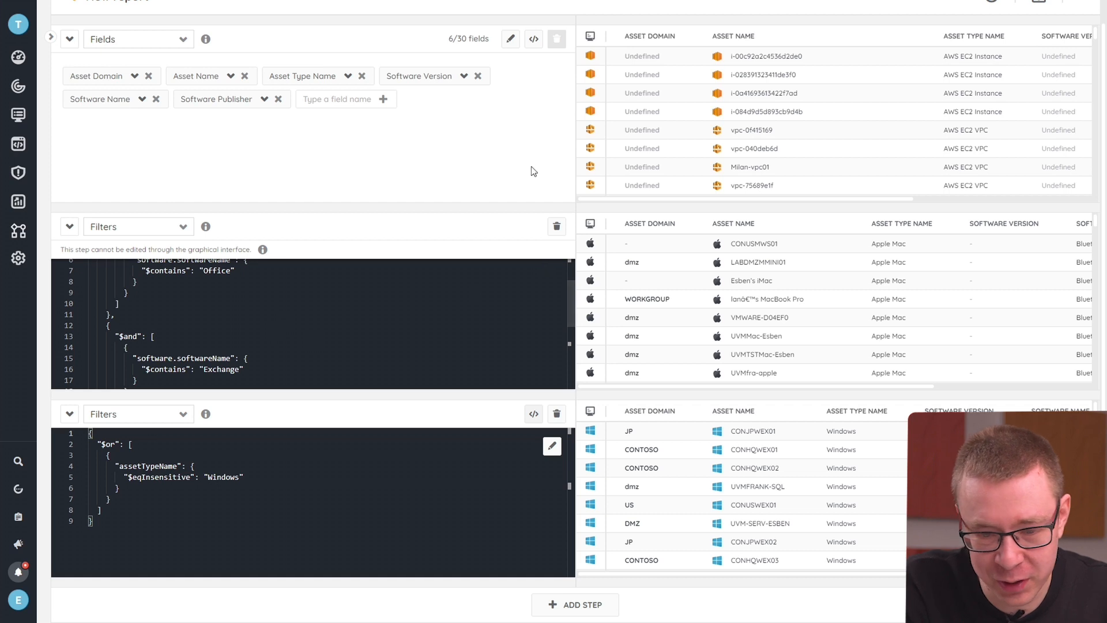
pyautogui.scroll(1, 531, 167)
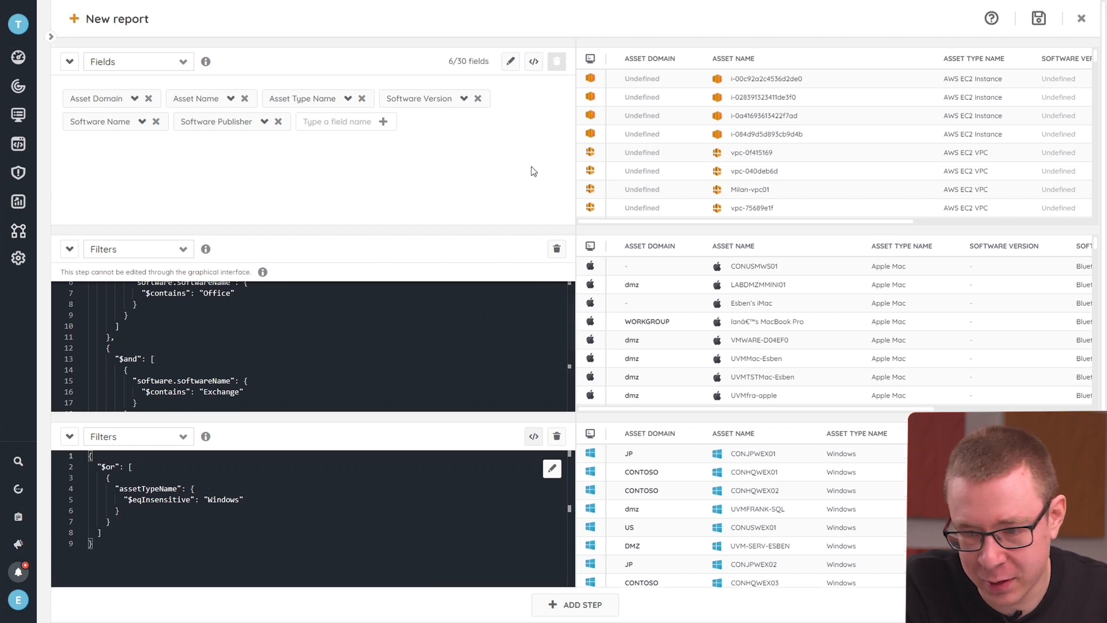
# Step: Close the new report without saving its changes and show the list of custom reports
pyautogui.click(1082, 21)
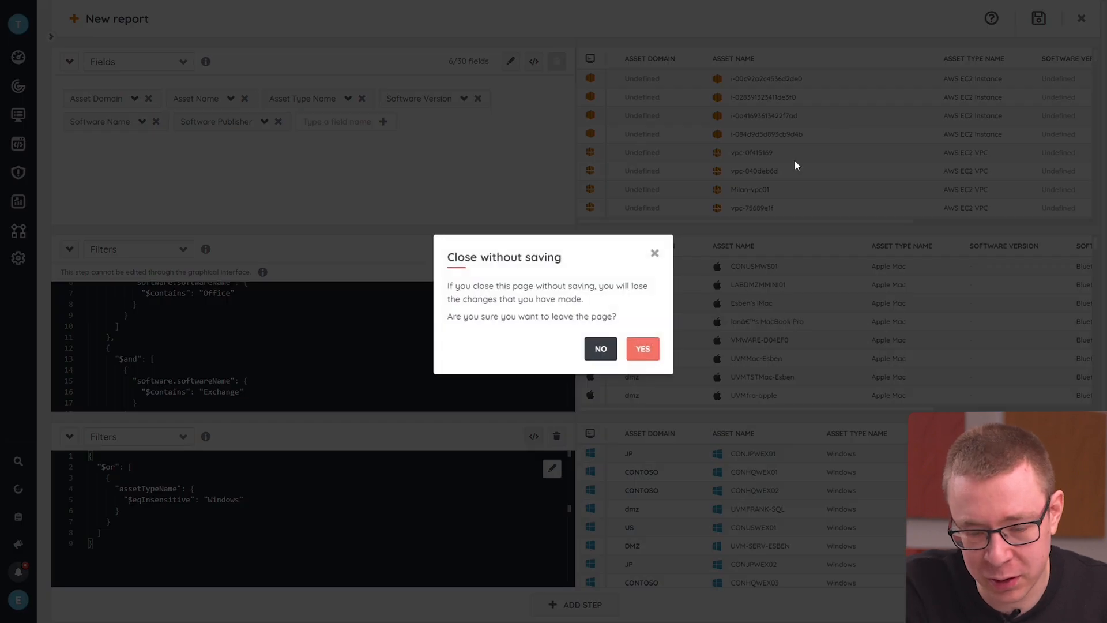
pyautogui.click(643, 350)
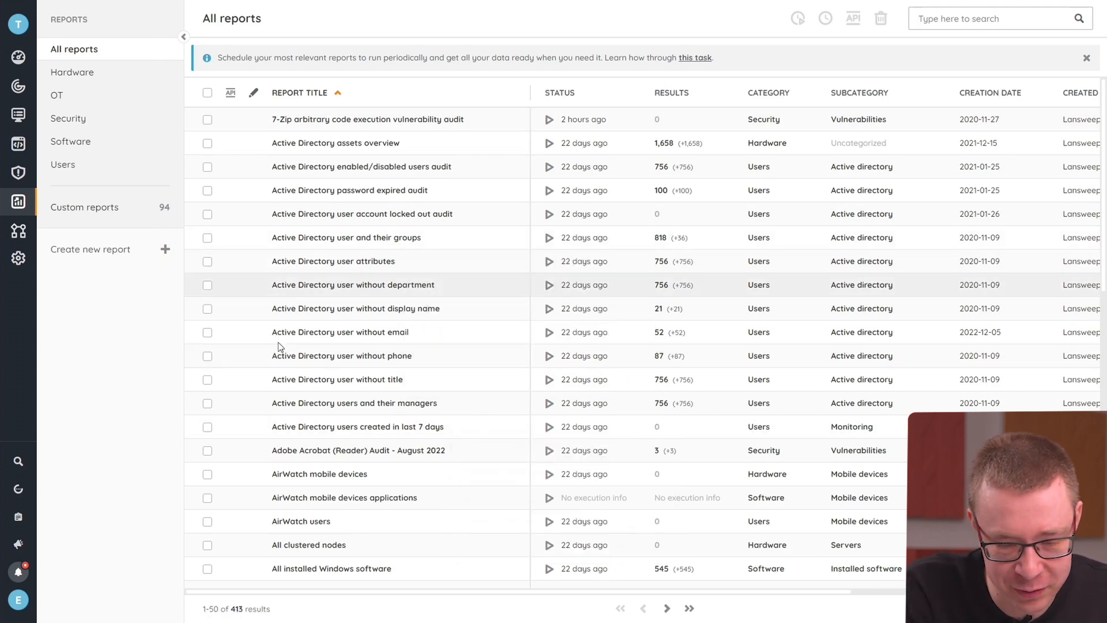
pyautogui.click(105, 214)
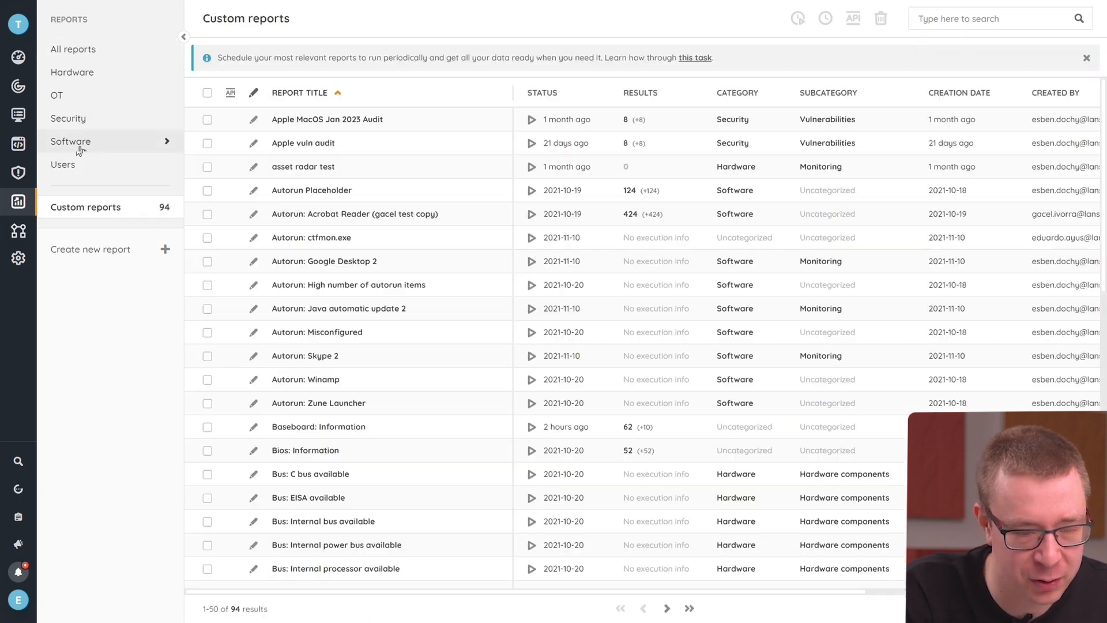
# Step: Show the Vulnerabilities reports within the Security report category
pyautogui.click(81, 143)
pyautogui.click(80, 58)
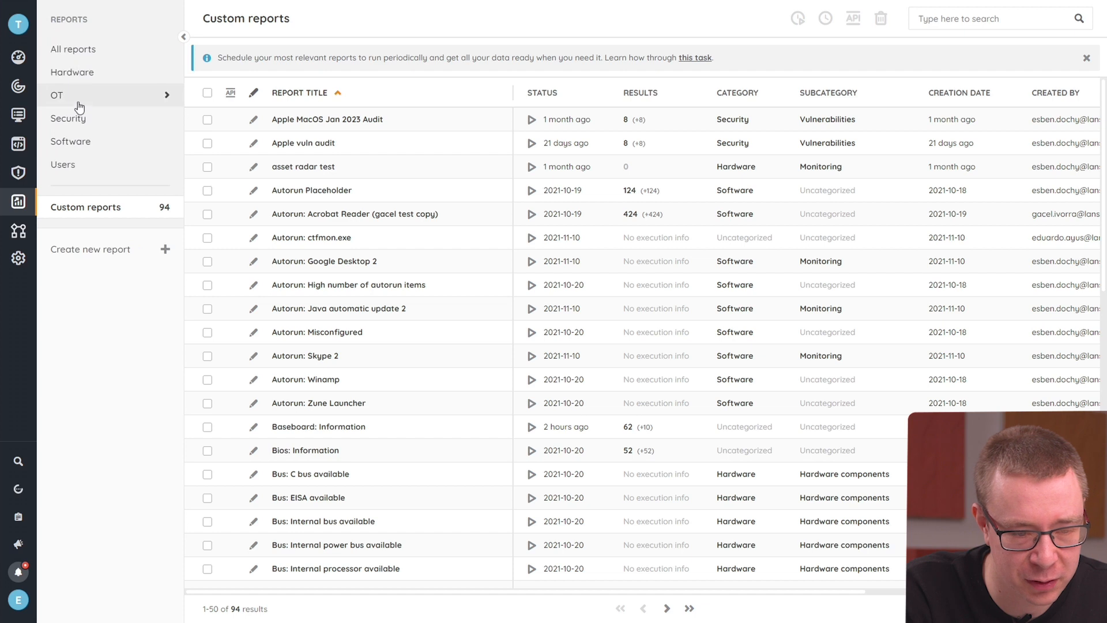
pyautogui.click(78, 120)
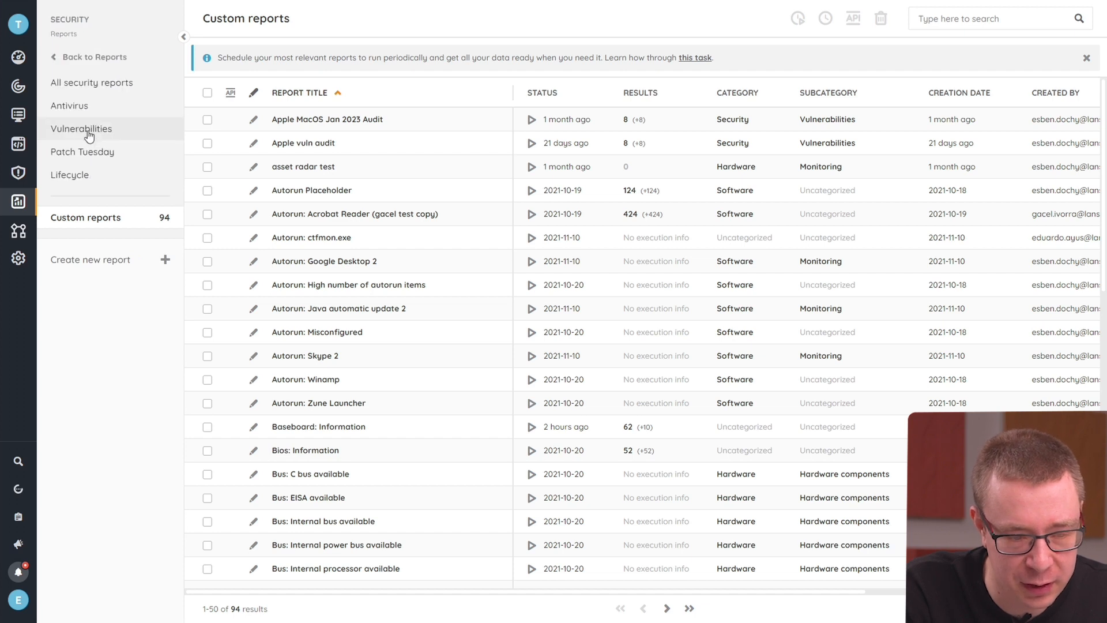
pyautogui.click(89, 135)
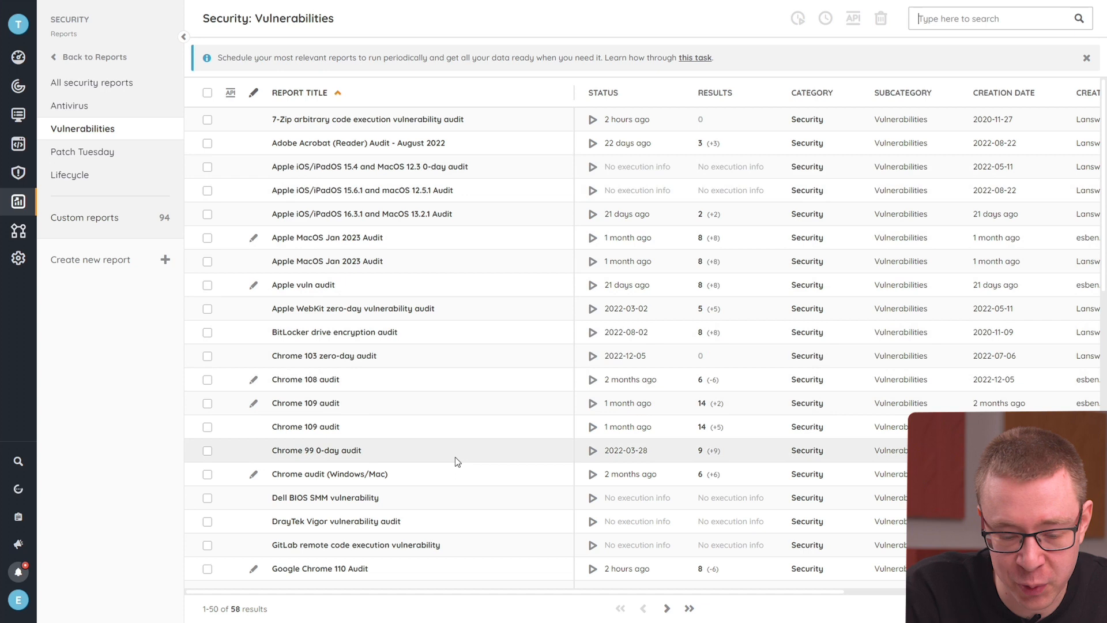
# Step: Look through the list of vulnerability reports for a built-in report to use as a template
pyautogui.scroll(-3, 453, 447)
pyautogui.scroll(-9, 455, 450)
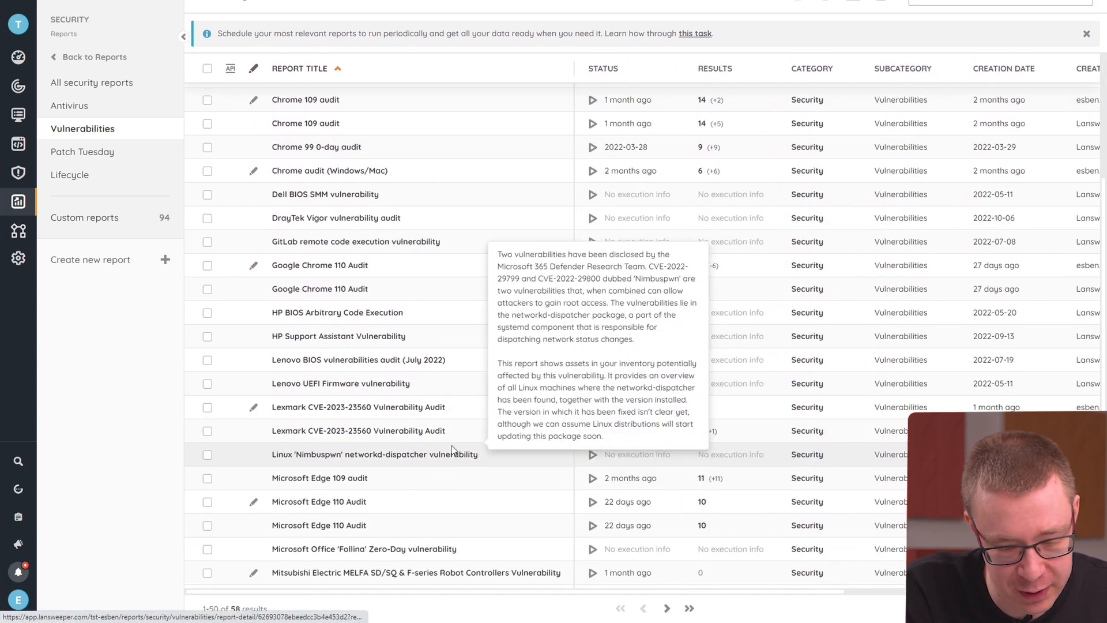
pyautogui.scroll(-7, 570, 420)
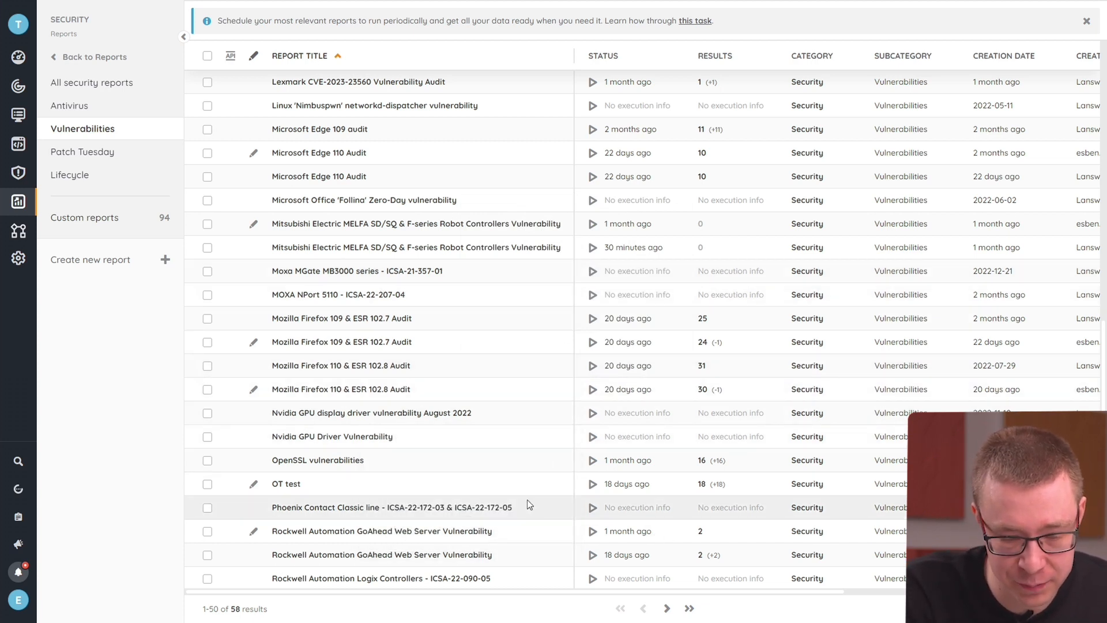
pyautogui.scroll(-1, 464, 490)
pyautogui.scroll(10, 464, 489)
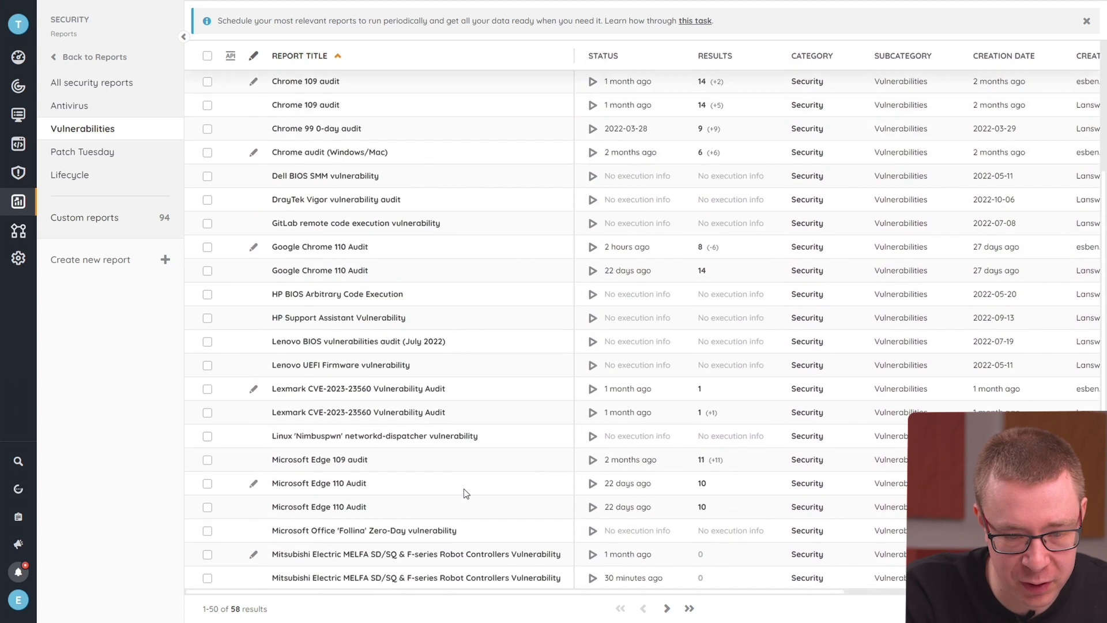
pyautogui.scroll(1, 464, 489)
pyautogui.scroll(-11, 463, 489)
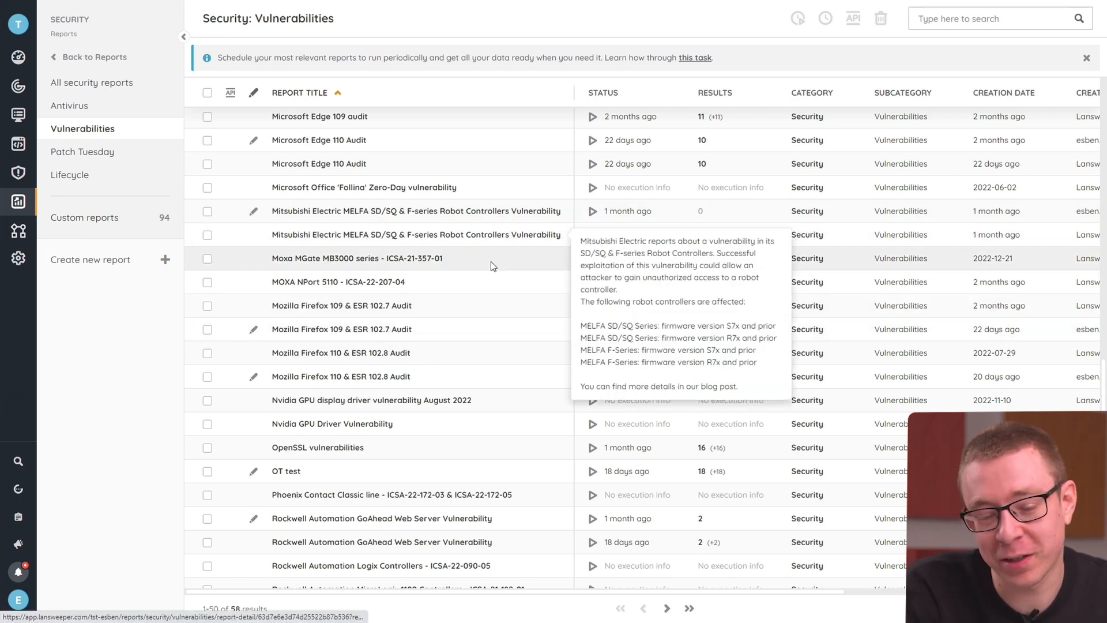
pyautogui.scroll(4, 517, 203)
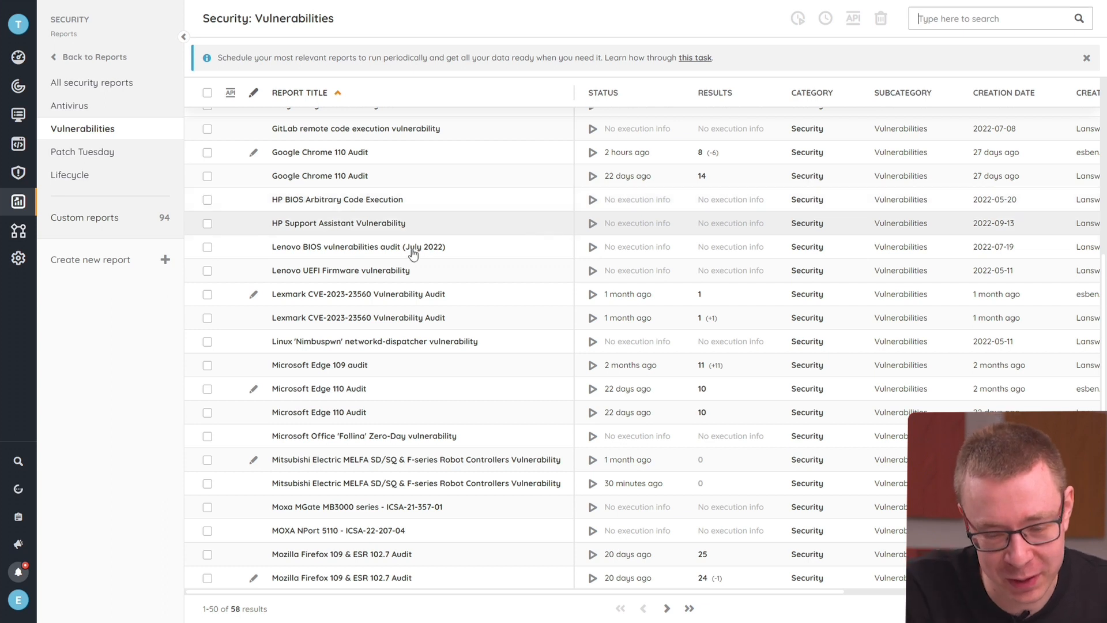
# Step: Open the "Lenovo UEFI Firmware vulnerability" report, view its description and create an editable copy of it
pyautogui.click(358, 280)
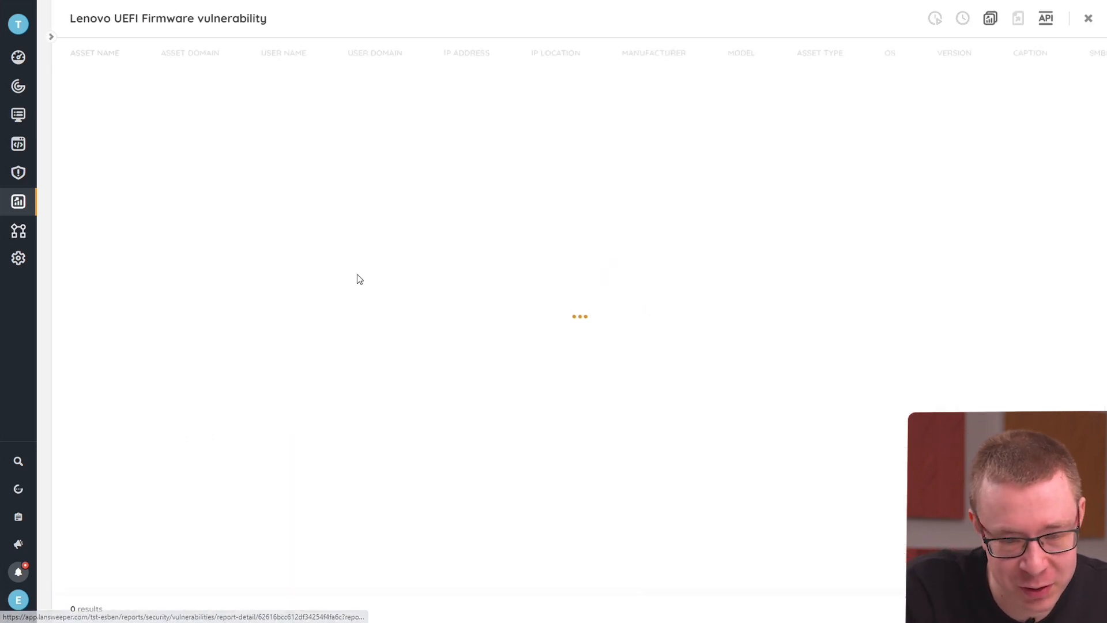
pyautogui.moveTo(194, 13)
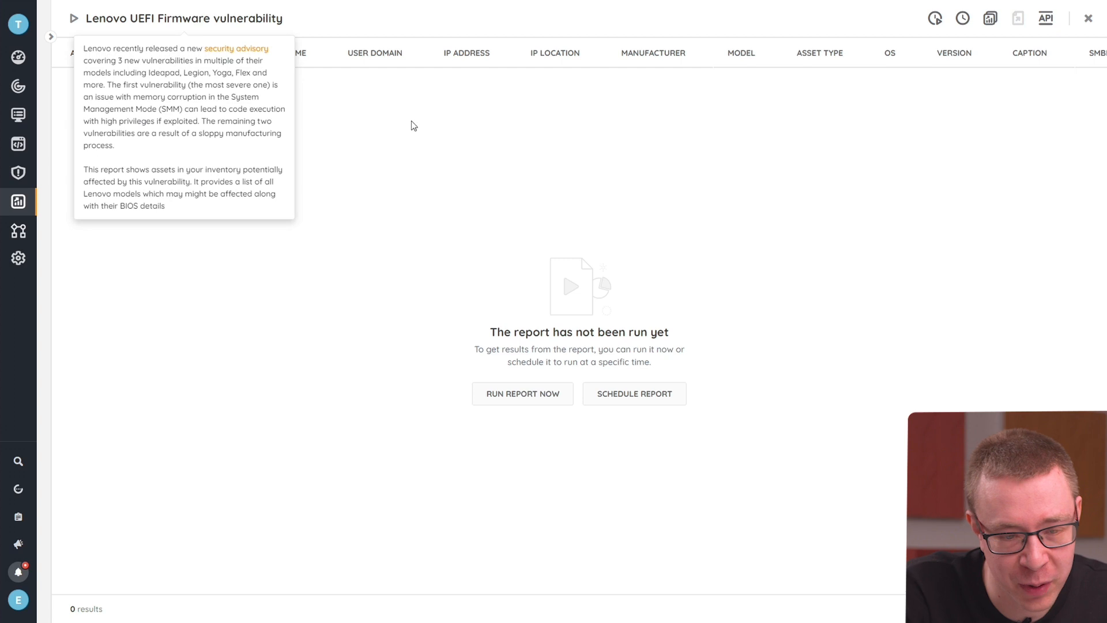
pyautogui.click(990, 20)
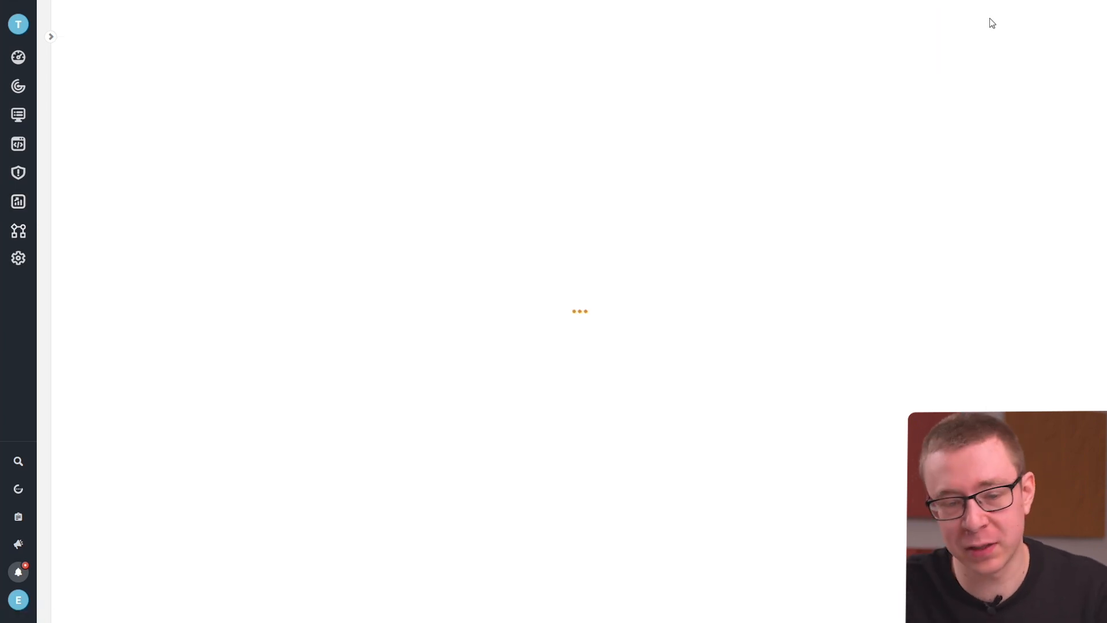
# Step: Name the copied report "Lenovo UEFI Firmware vulnerability test" and save it in the Vulnerabilities section of Security
pyautogui.click(290, 20)
pyautogui.write('test')
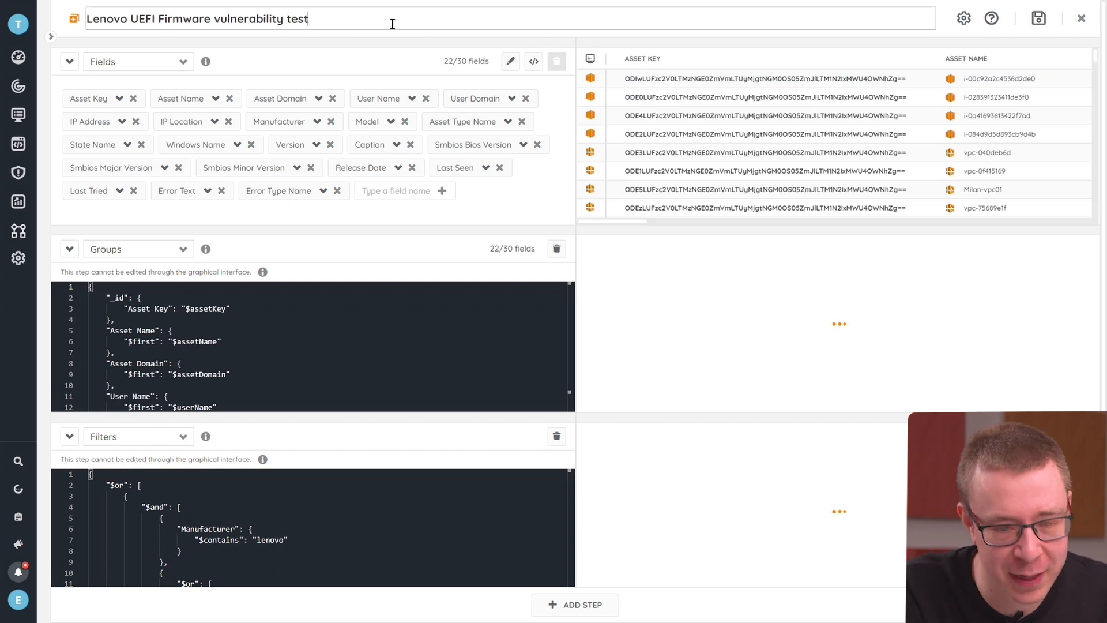
pyautogui.click(1045, 18)
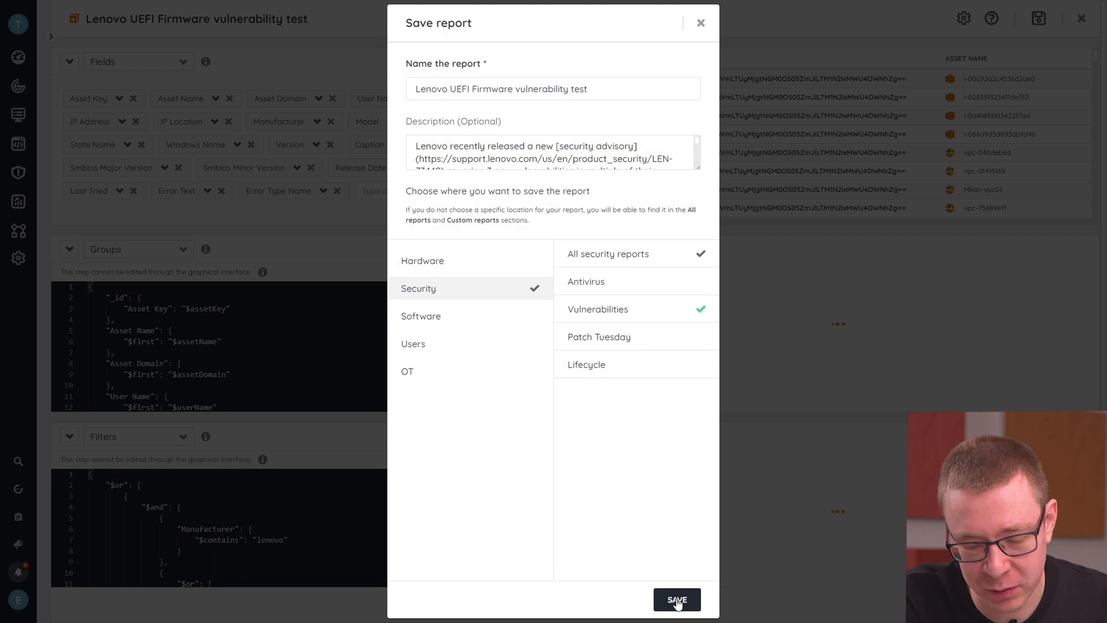
pyautogui.click(677, 600)
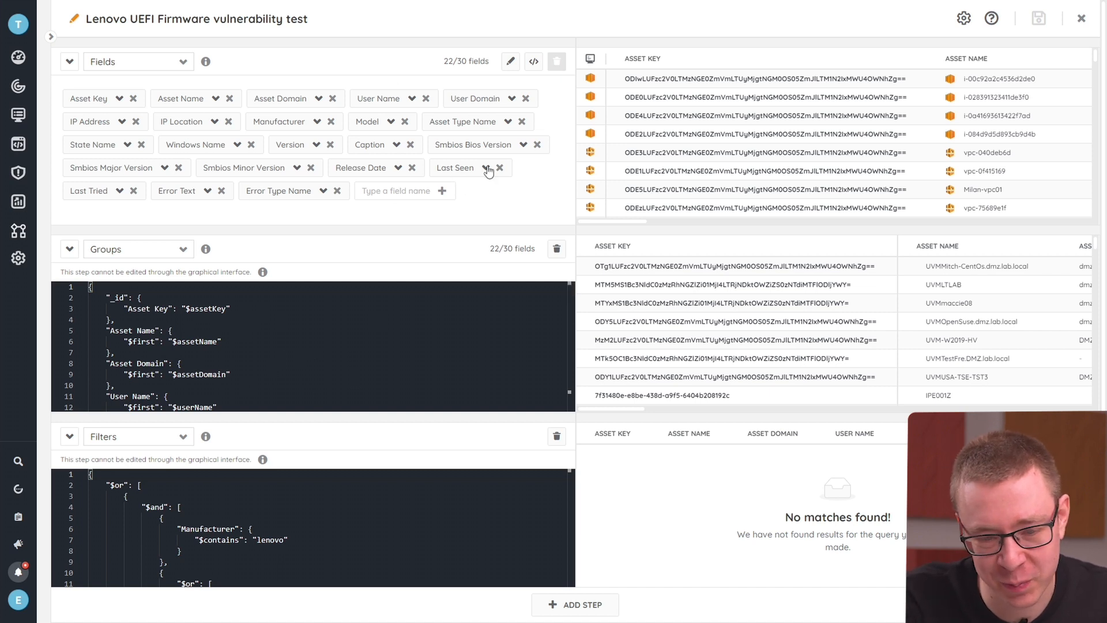
# Step: Look through the code of the Groups and Filters steps of the copied Lenovo report
pyautogui.scroll(-3, 326, 367)
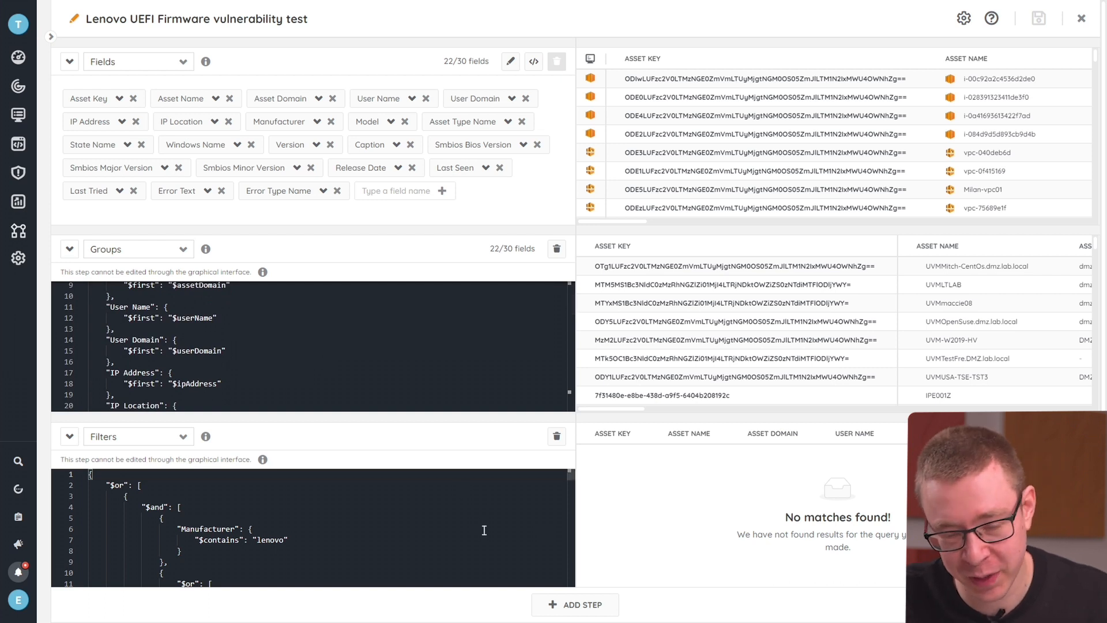
pyautogui.scroll(-10, 484, 530)
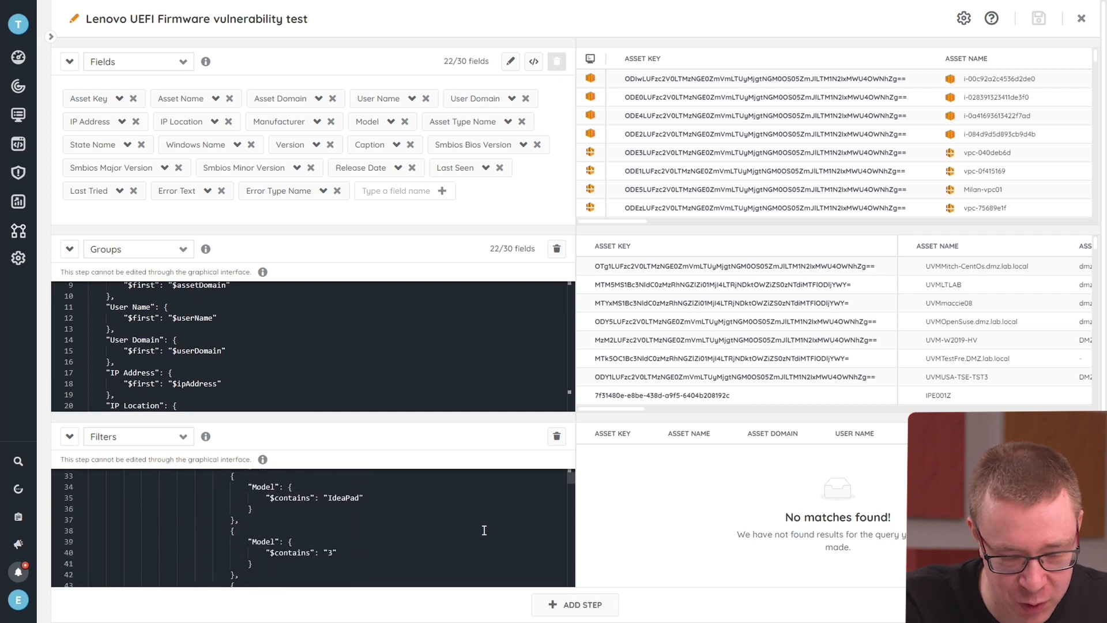
pyautogui.scroll(9, 484, 530)
pyautogui.scroll(2, 485, 530)
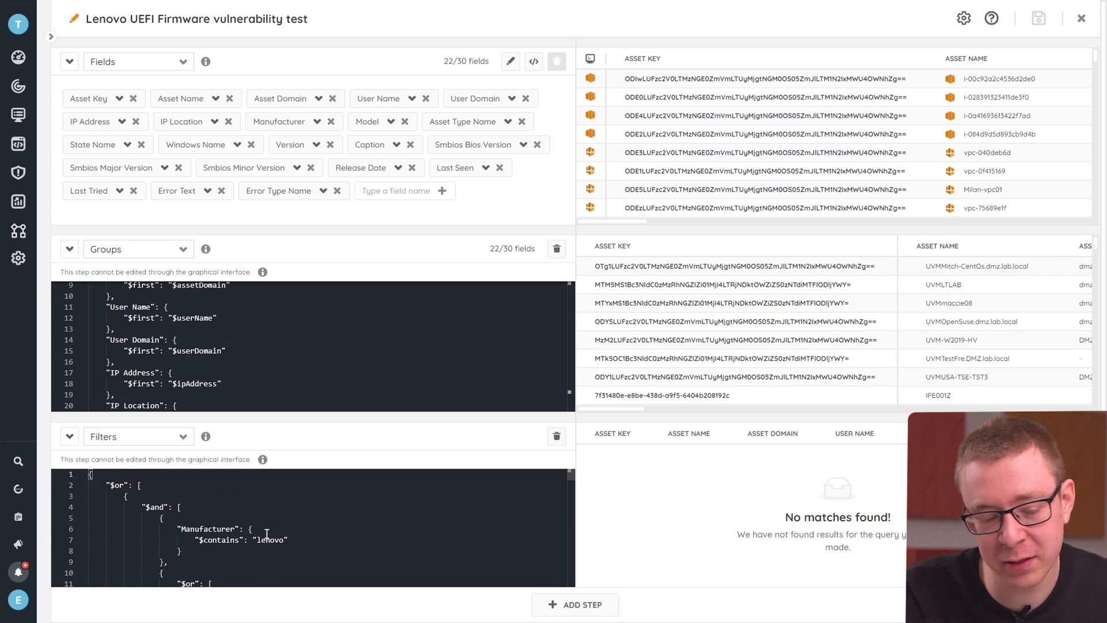
# Step: Copy the Filters code from the first "$or" through line 43 and send it to ChatGPT with the request "explain the following code:"
pyautogui.click(90, 473)
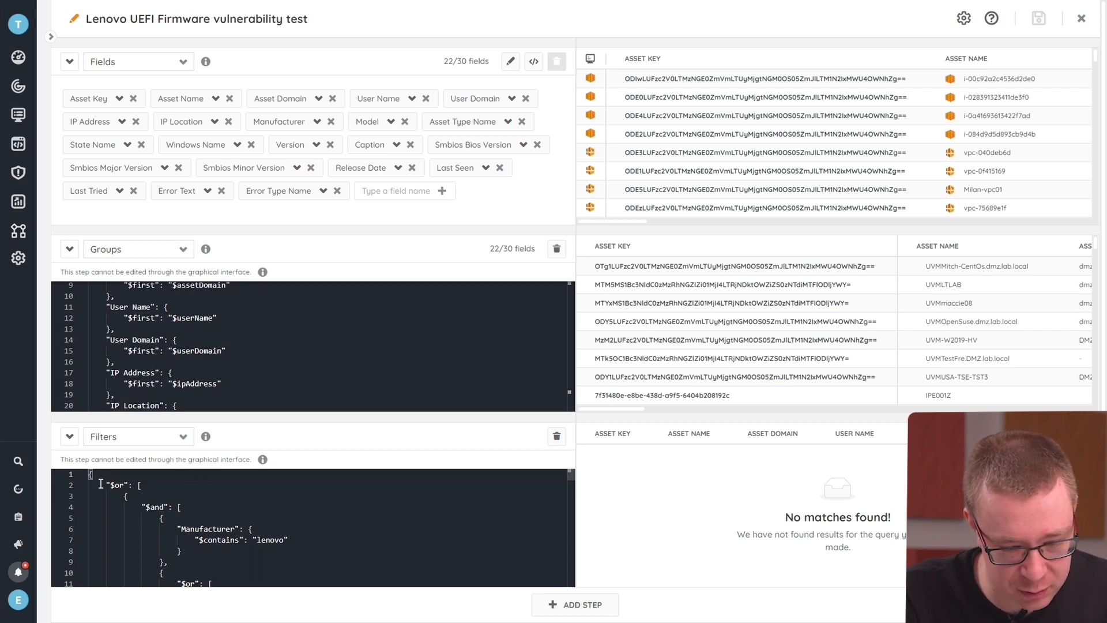
pyautogui.moveTo(101, 483); pyautogui.dragTo(244, 471)
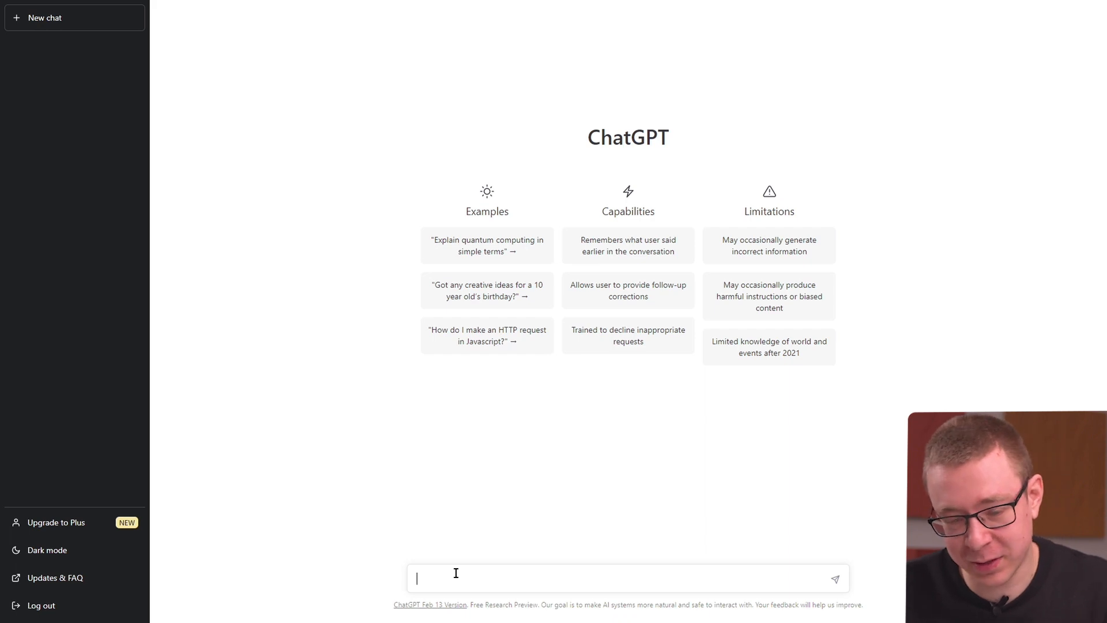
pyautogui.write('explain the following')
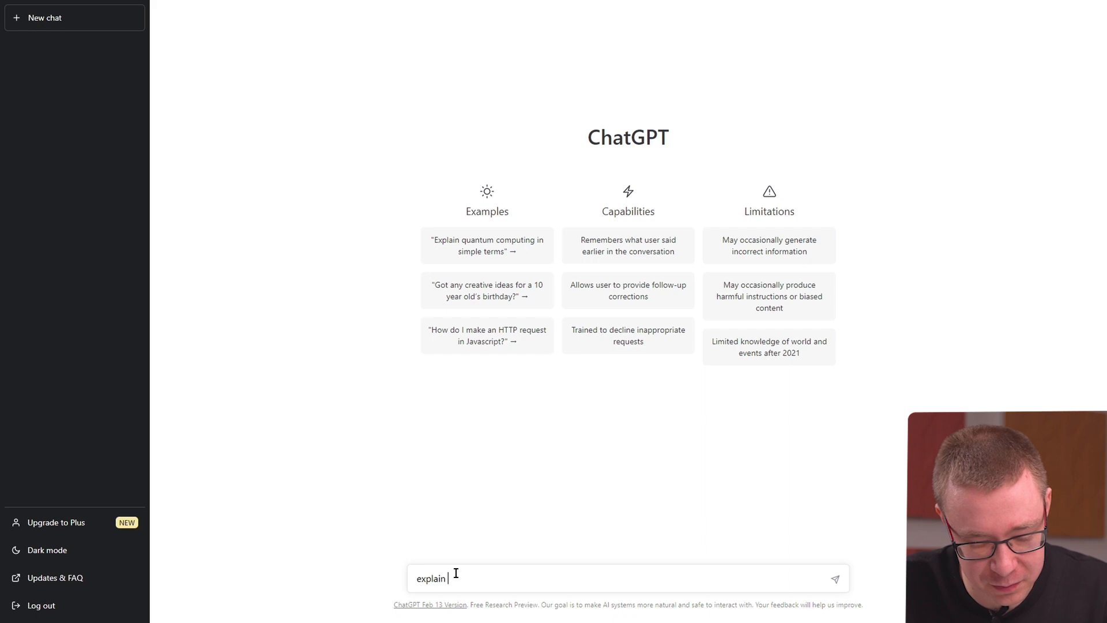
pyautogui.write(' code')
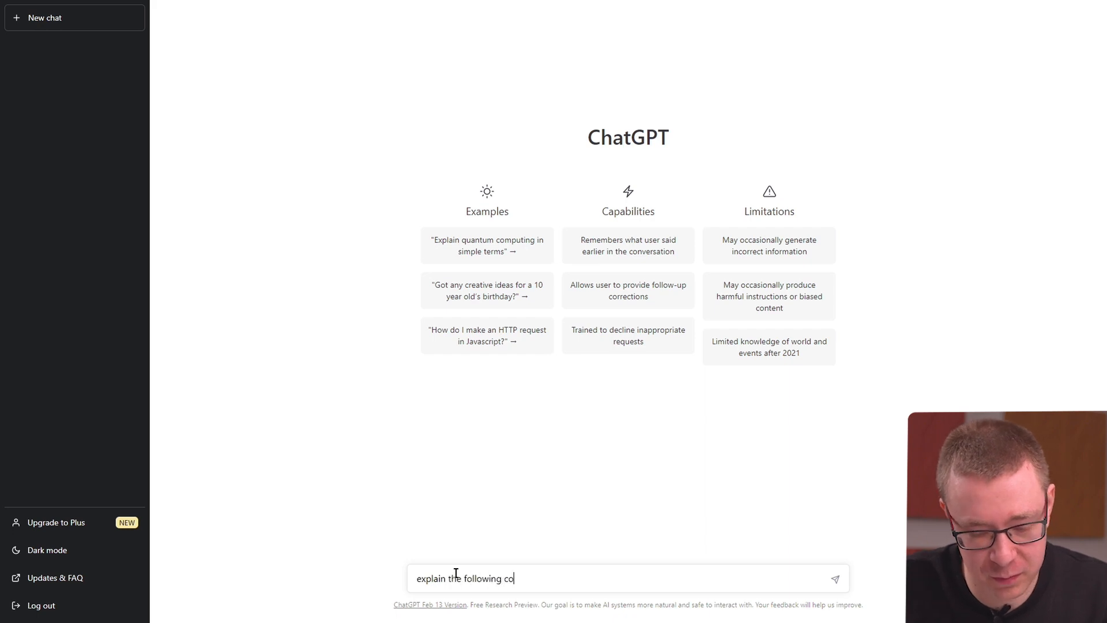
pyautogui.hotkey('shift', 'Return')
pyautogui.hotkey('ctrl', 'v')
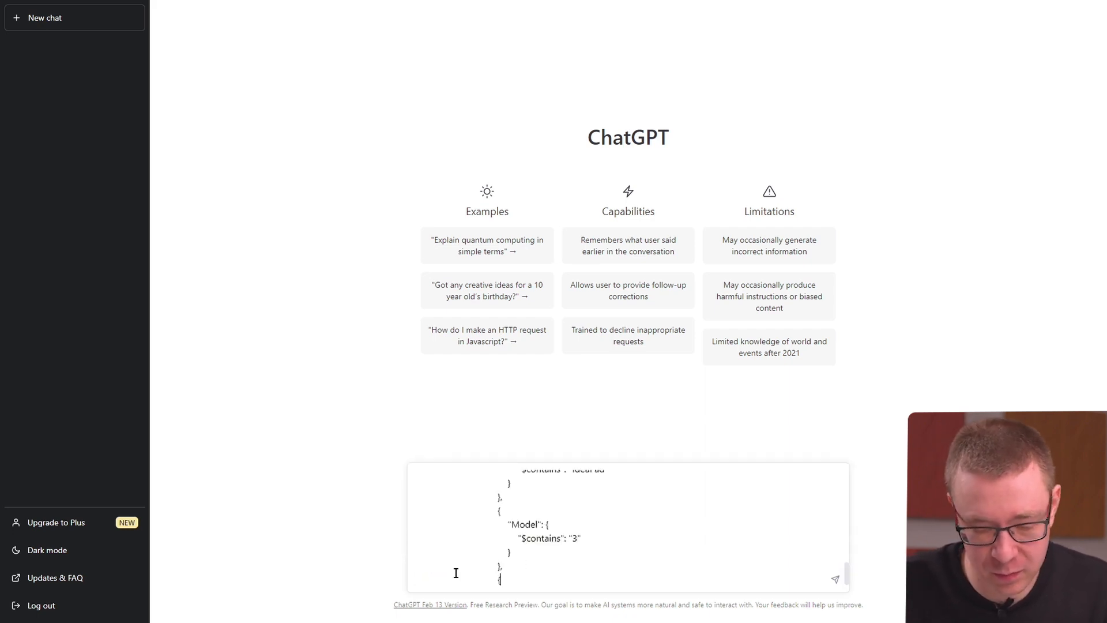
pyautogui.press('Return')
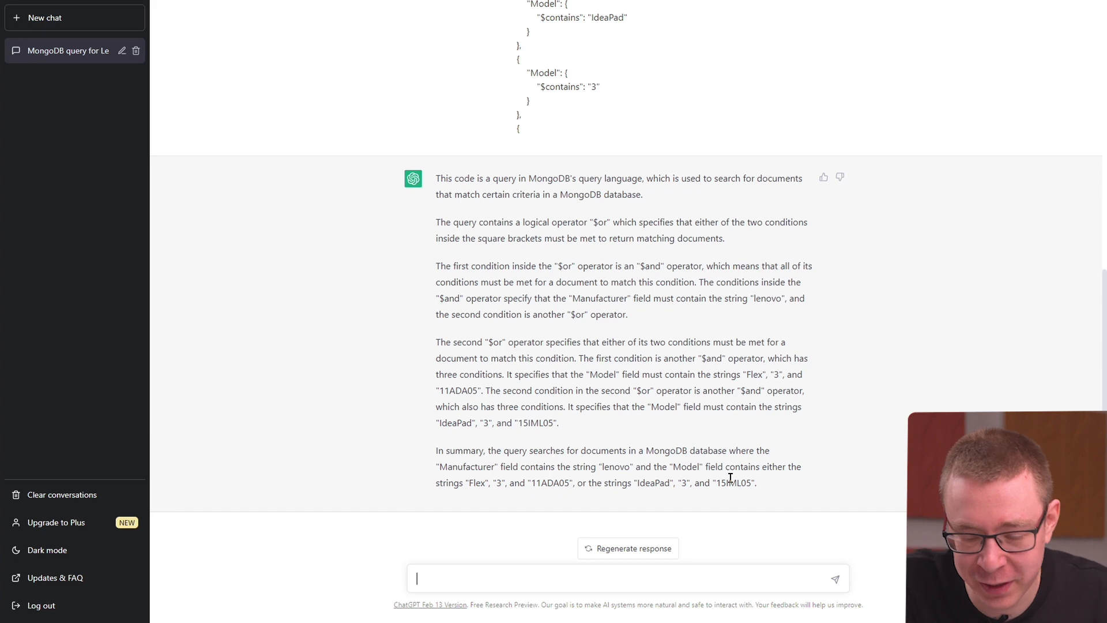
# Step: Review the query excerpt sent to ChatGPT and check where it ends in the report editor's Filters code
pyautogui.scroll(3, 660, 330)
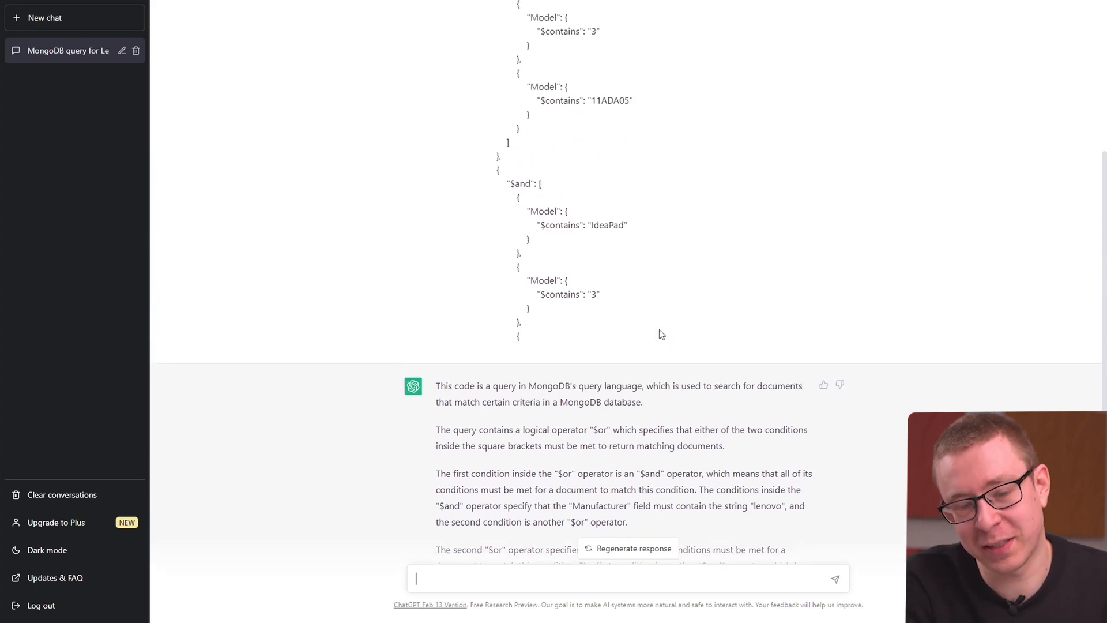
pyautogui.scroll(4, 661, 334)
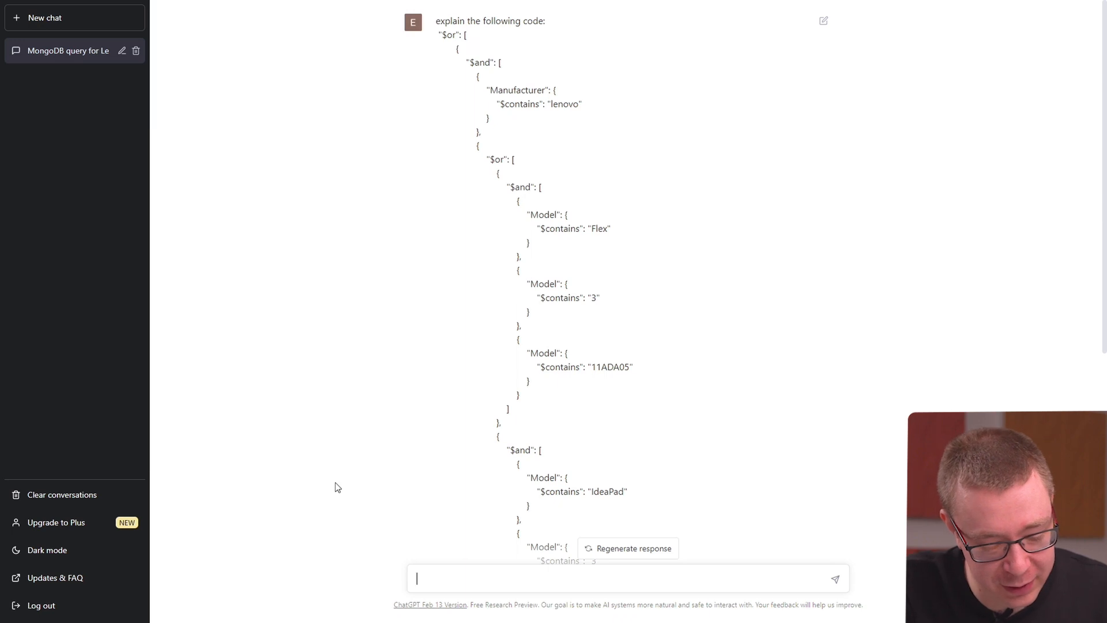
pyautogui.hotkey('alt', 'Tab')
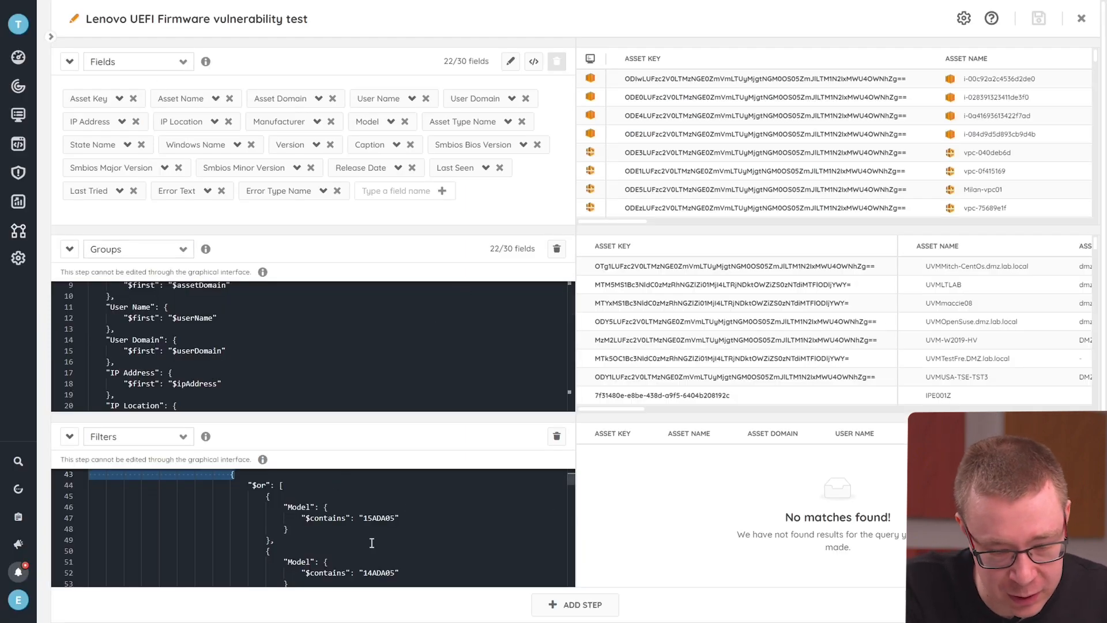
pyautogui.scroll(-1, 352, 503)
pyautogui.scroll(-2, 353, 504)
pyautogui.scroll(5, 353, 503)
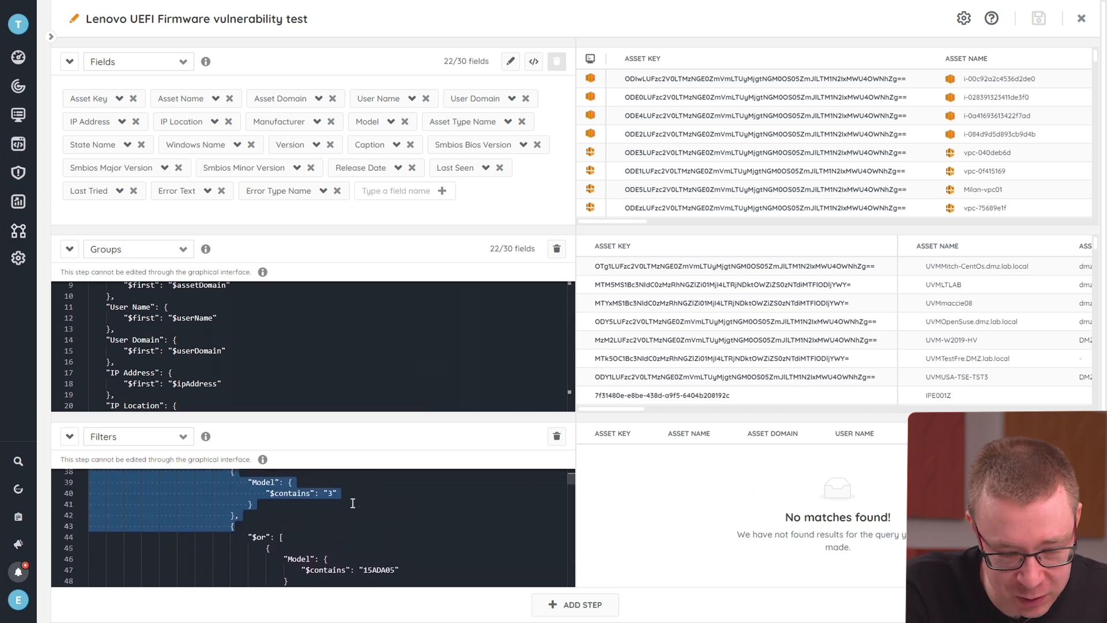
pyautogui.scroll(1, 353, 504)
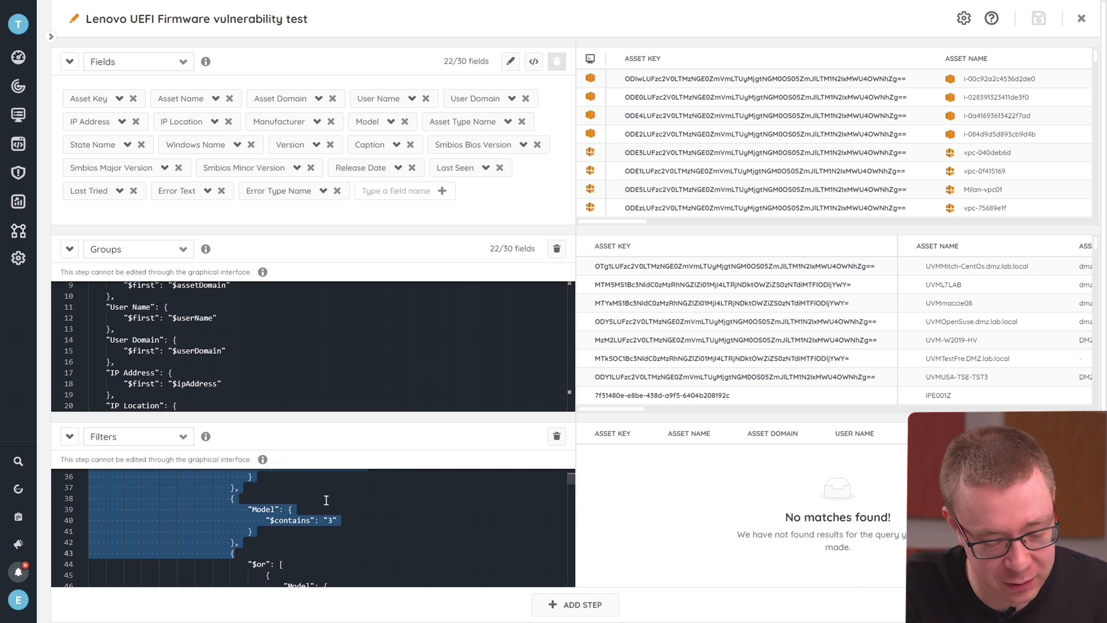
# Step: Return to the ChatGPT explanation and ask it to "give me an example of adding another model to the code above"
pyautogui.hotkey('alt', 'Tab')
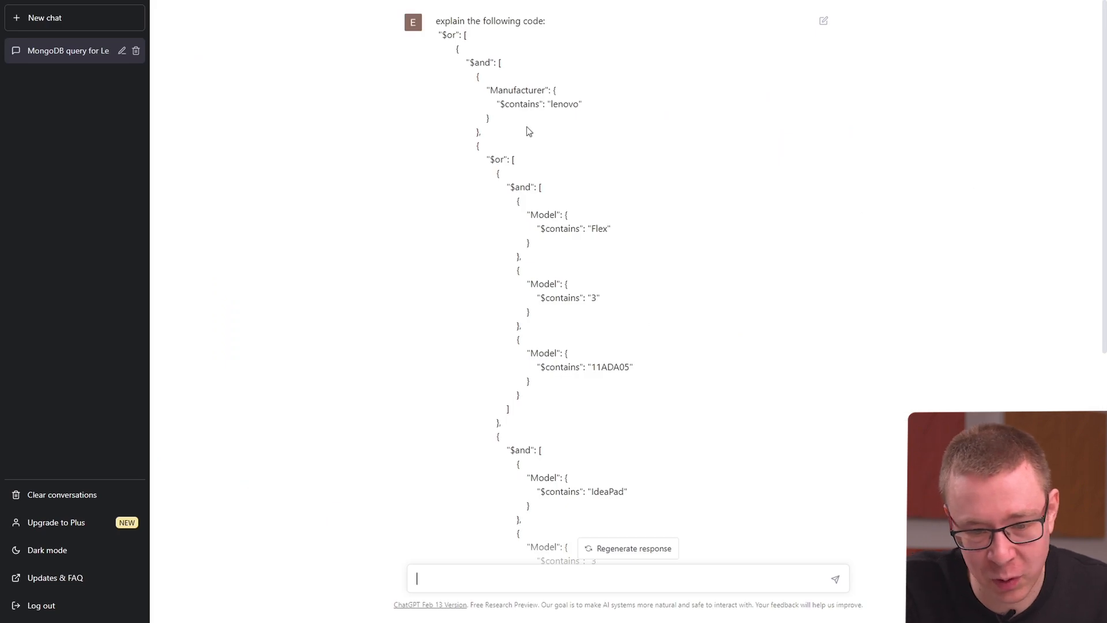
pyautogui.scroll(-4, 698, 237)
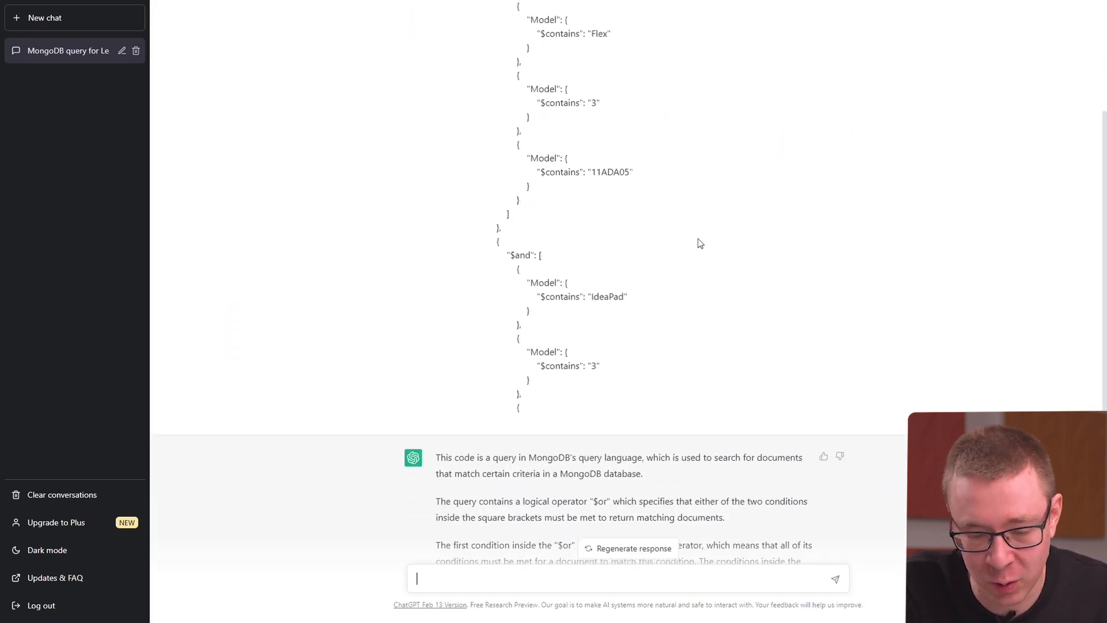
pyautogui.scroll(4, 698, 238)
pyautogui.scroll(-8, 698, 237)
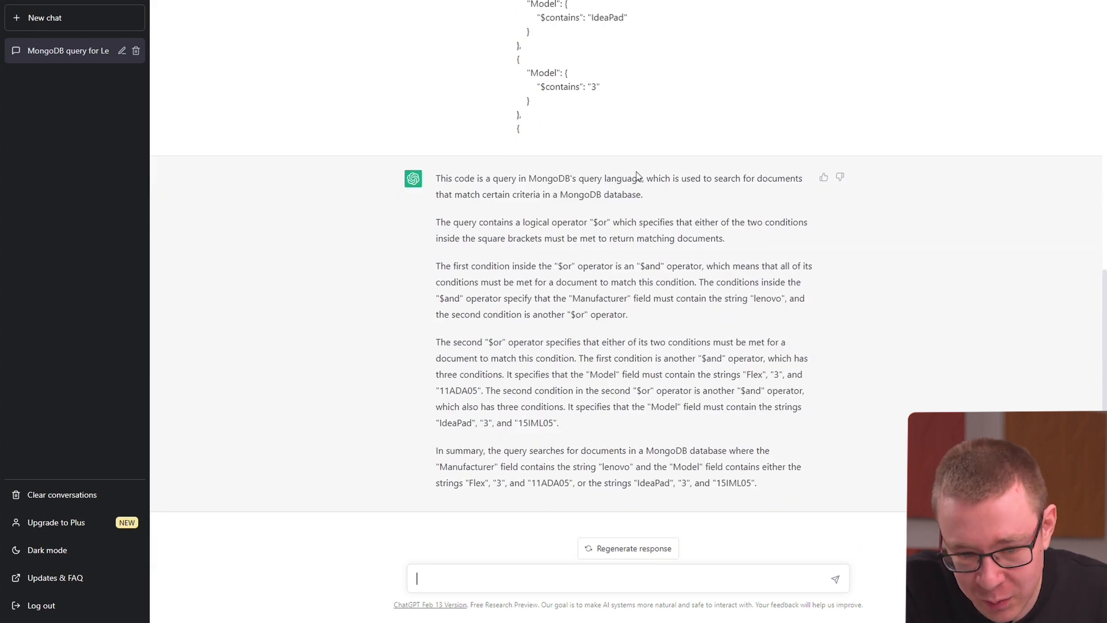
pyautogui.write('give me an example of adding another model to the code above')
pyautogui.press('Return')
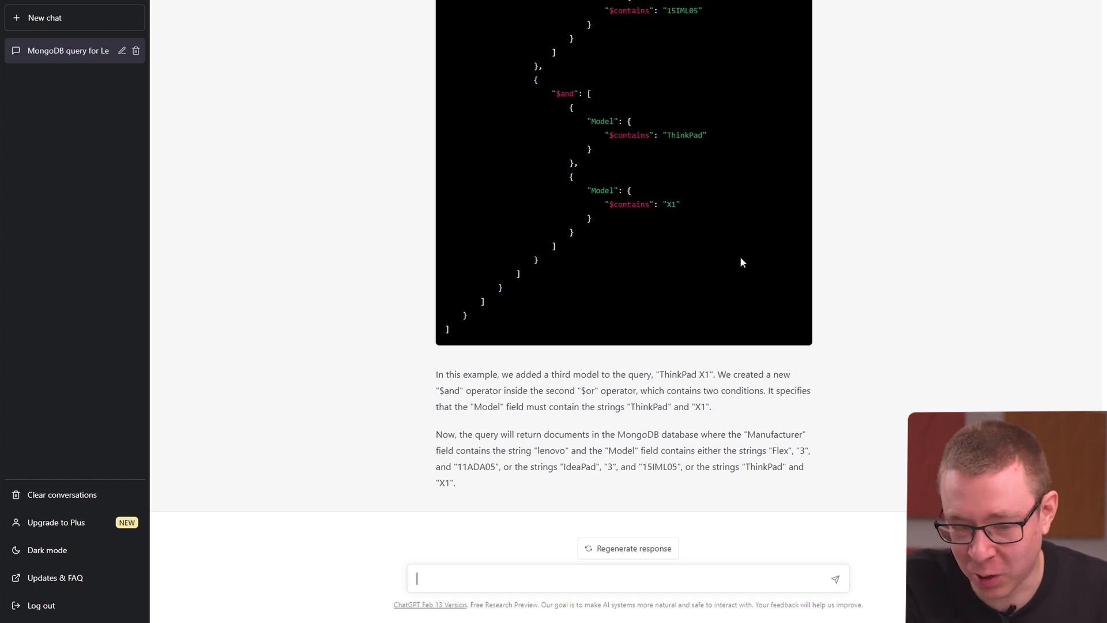
# Step: Reread the originally submitted query, checking its manufacturer condition and the Flex and IdeaPad model conditions
pyautogui.scroll(20, 741, 262)
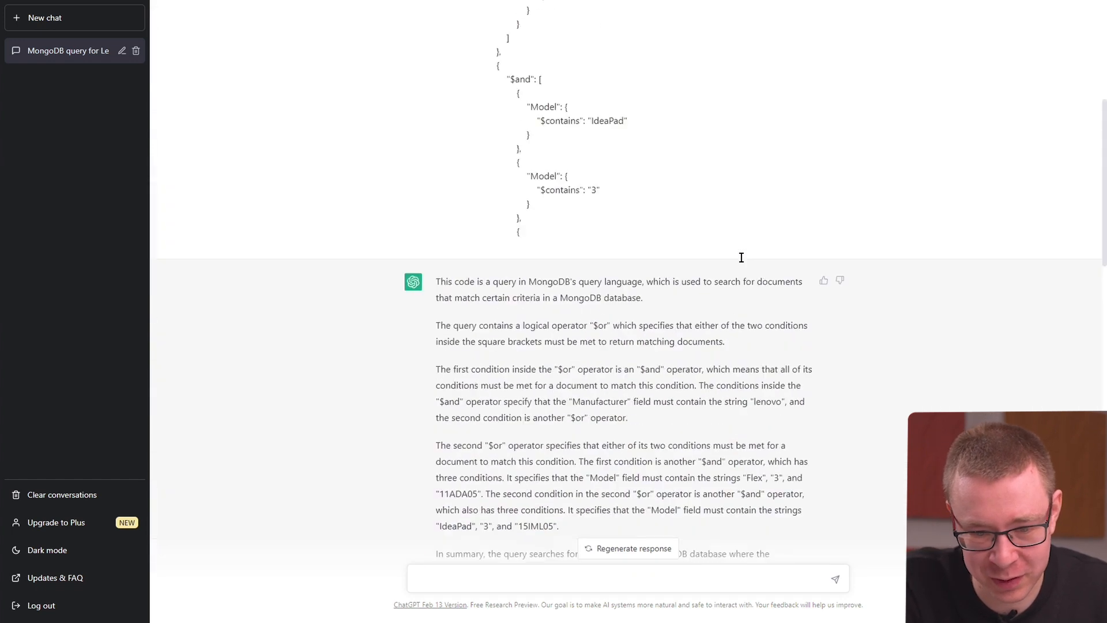
pyautogui.scroll(5, 663, 263)
pyautogui.scroll(-3, 594, 363)
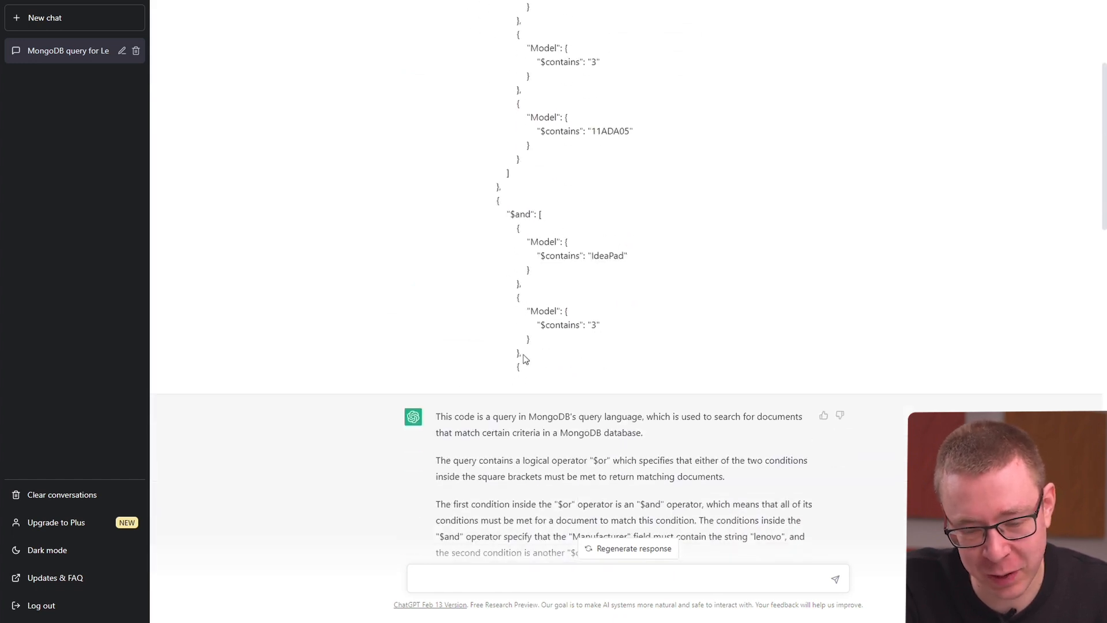
pyautogui.scroll(4, 557, 271)
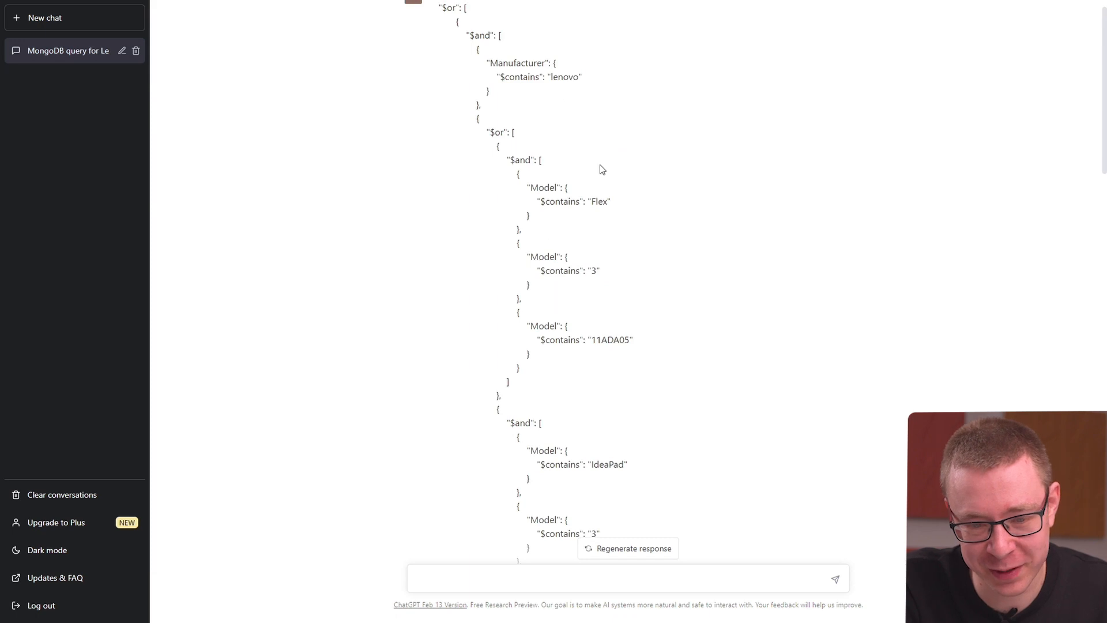
pyautogui.scroll(-2, 599, 168)
pyautogui.scroll(-4, 600, 168)
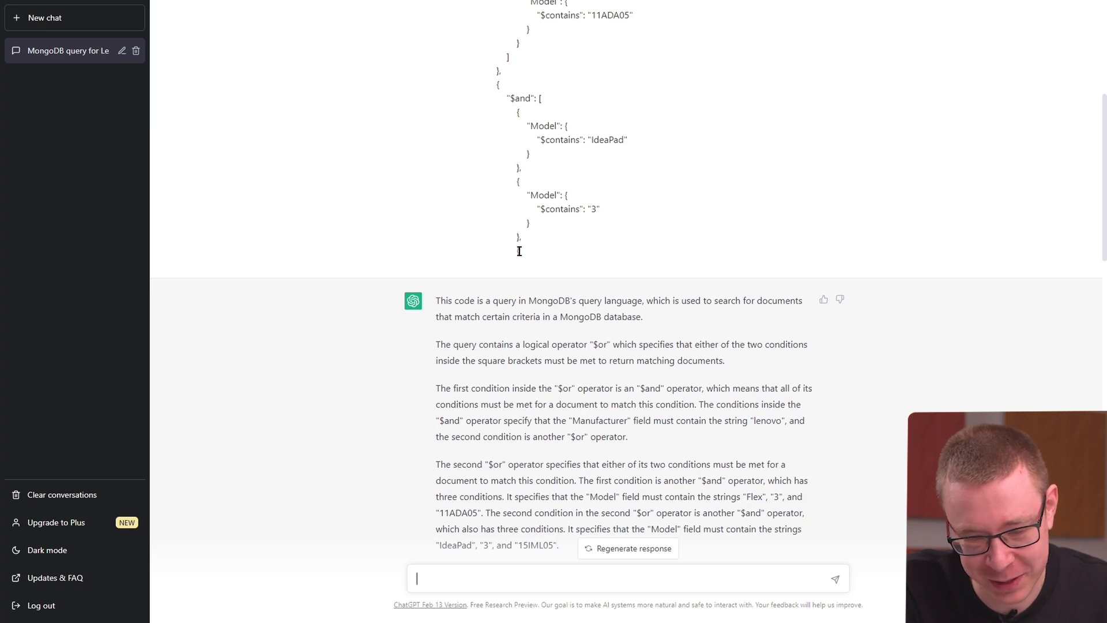
# Step: Examine ChatGPT's extended query for the added model block, how it compares with the existing blocks, and the accompanying explanation
pyautogui.scroll(-15, 657, 399)
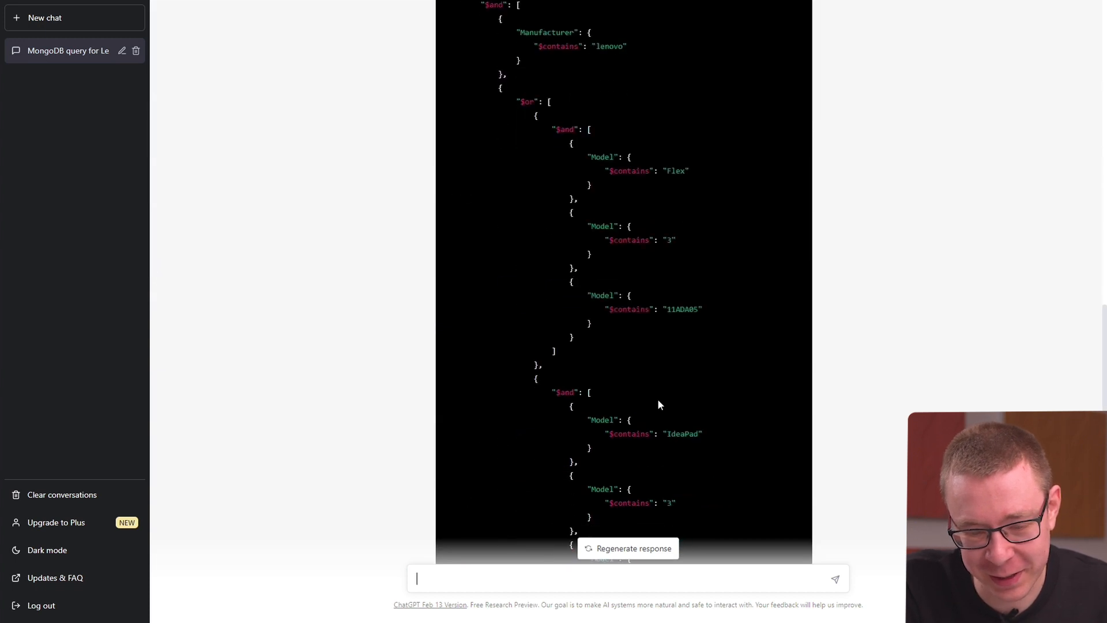
pyautogui.scroll(-1, 657, 399)
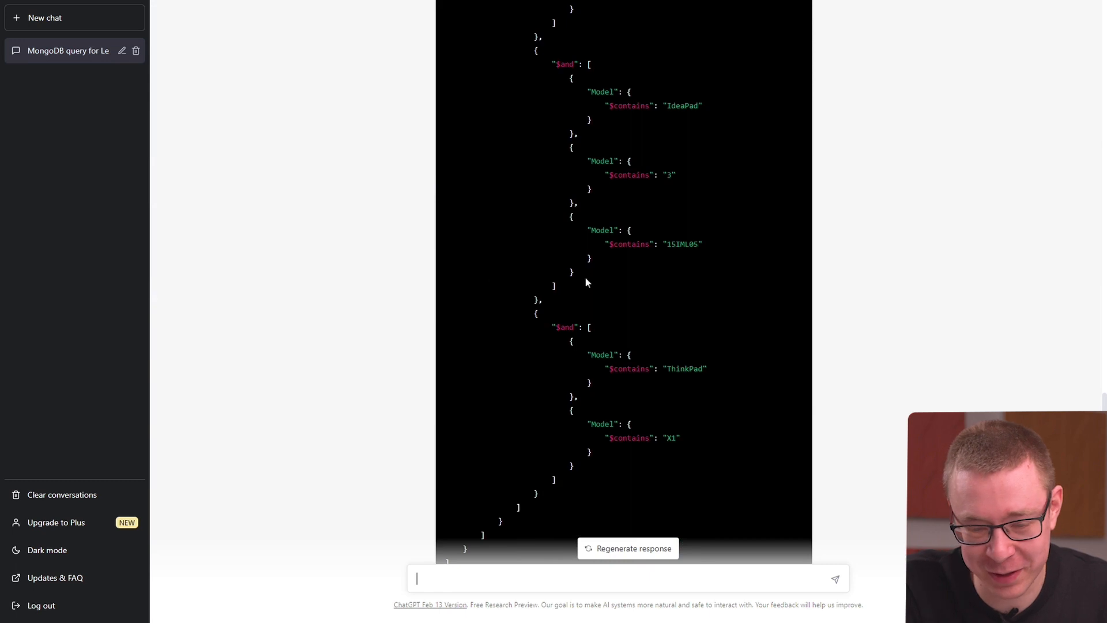
pyautogui.scroll(-4, 613, 187)
pyautogui.scroll(8, 613, 188)
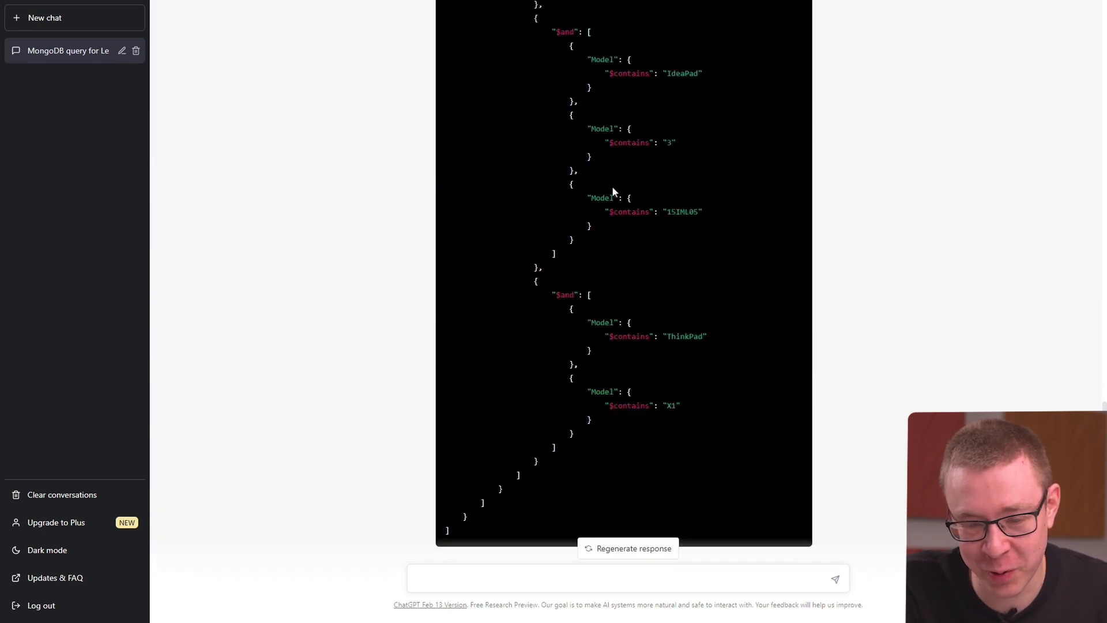
pyautogui.scroll(-5, 611, 190)
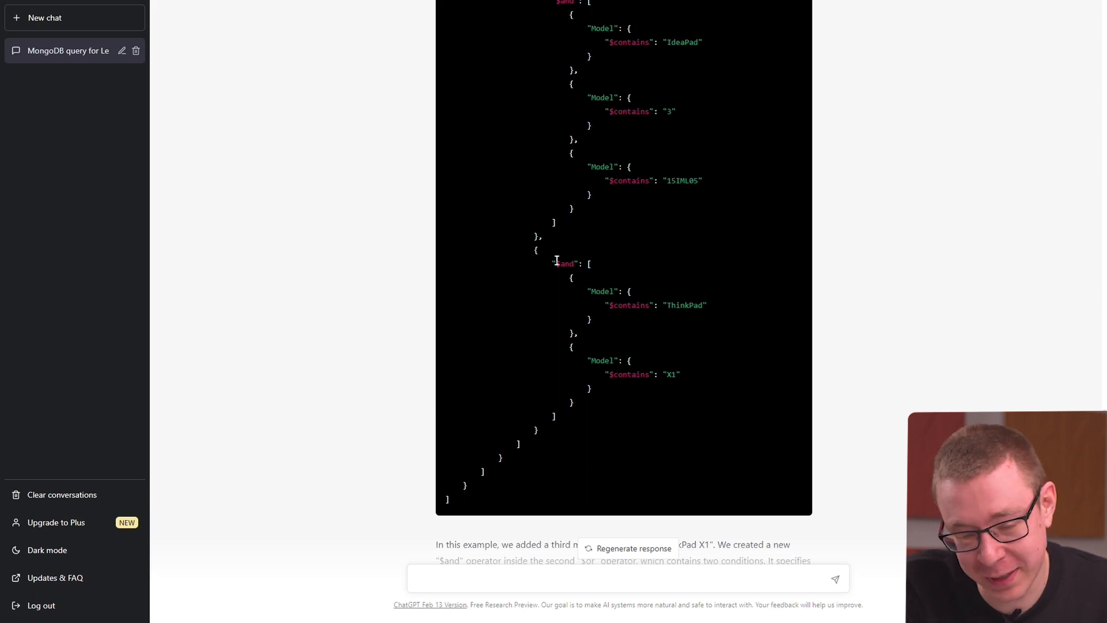
pyautogui.scroll(13, 619, 316)
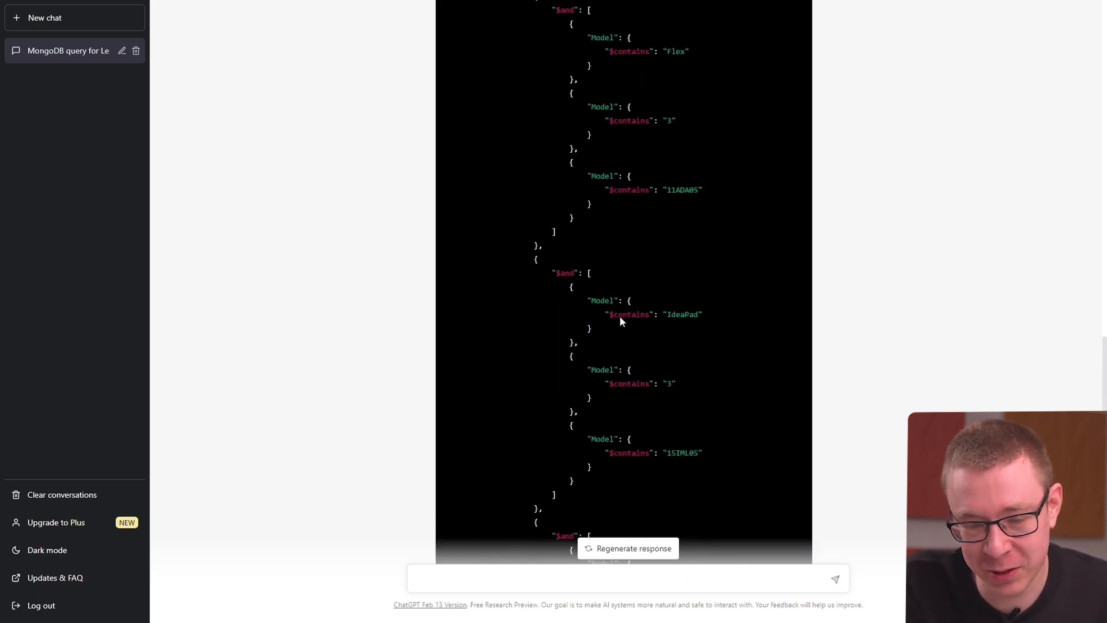
pyautogui.scroll(-2, 622, 321)
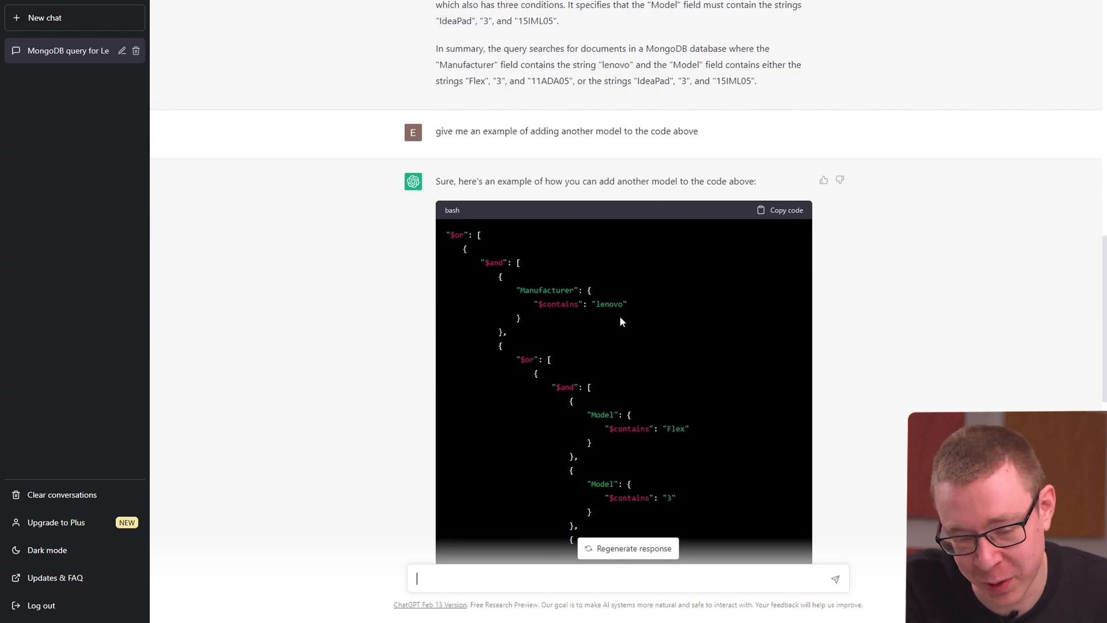
pyautogui.scroll(-8, 622, 321)
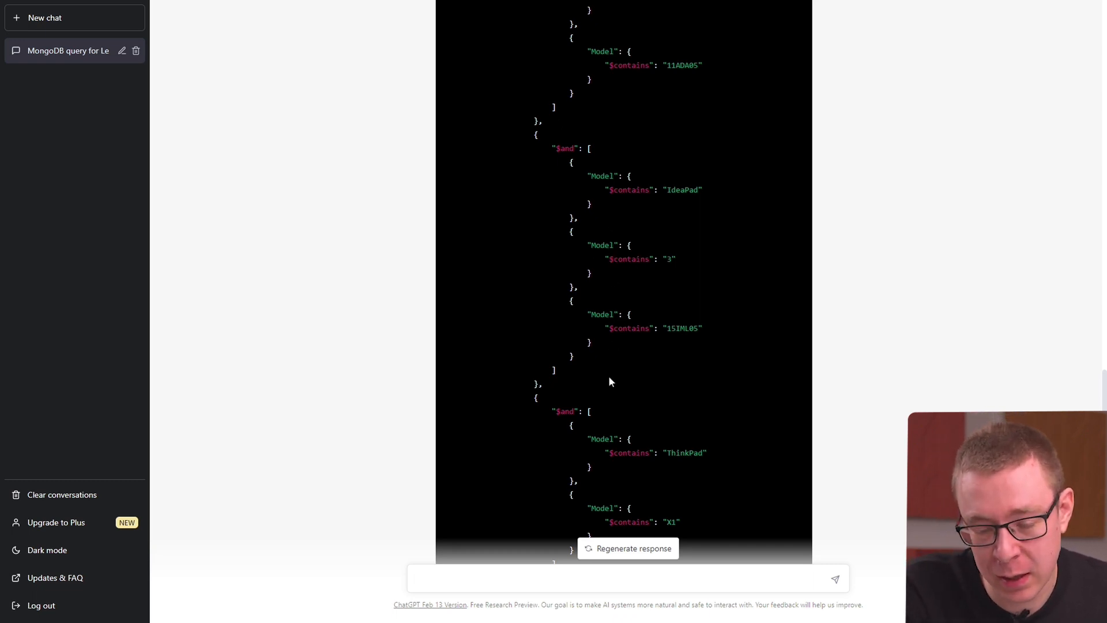
pyautogui.scroll(-4, 609, 378)
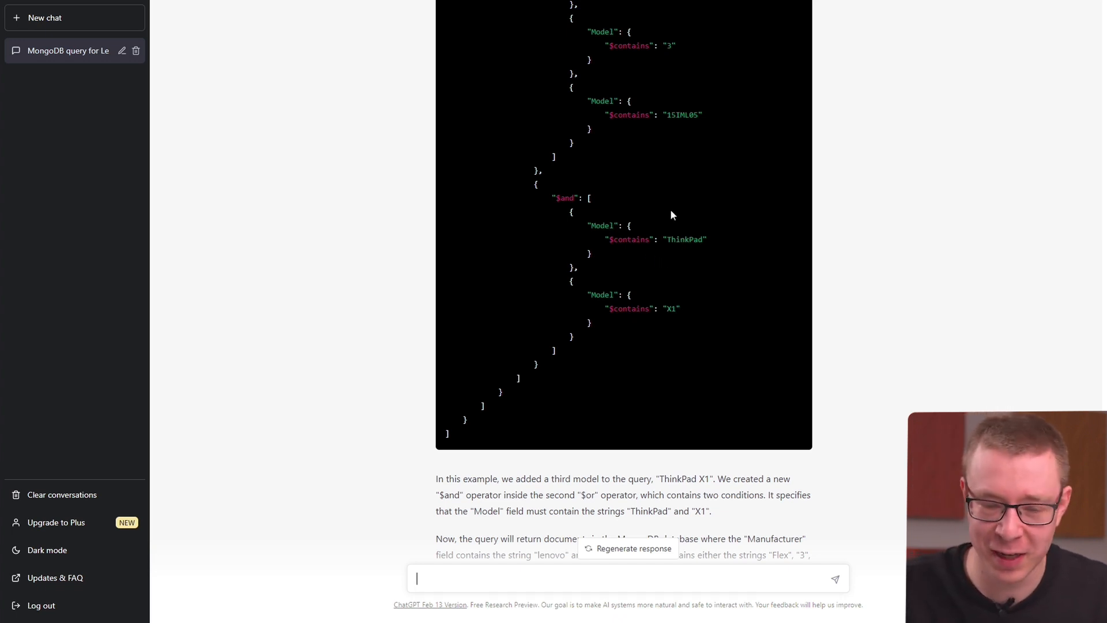
pyautogui.scroll(4, 671, 213)
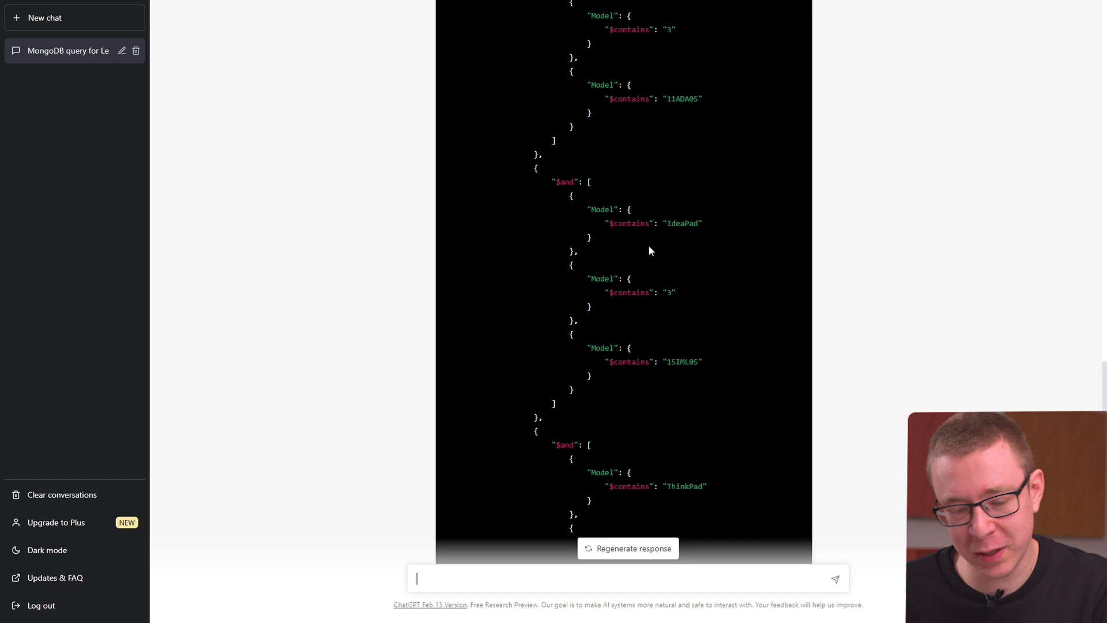
pyautogui.scroll(-3, 649, 245)
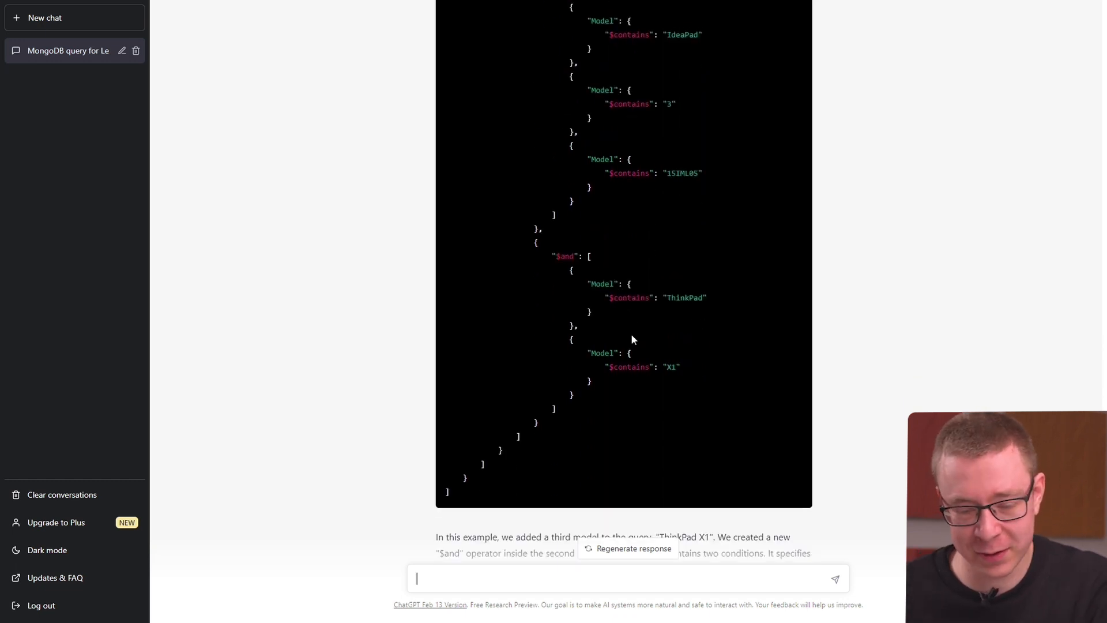
pyautogui.scroll(-2, 632, 339)
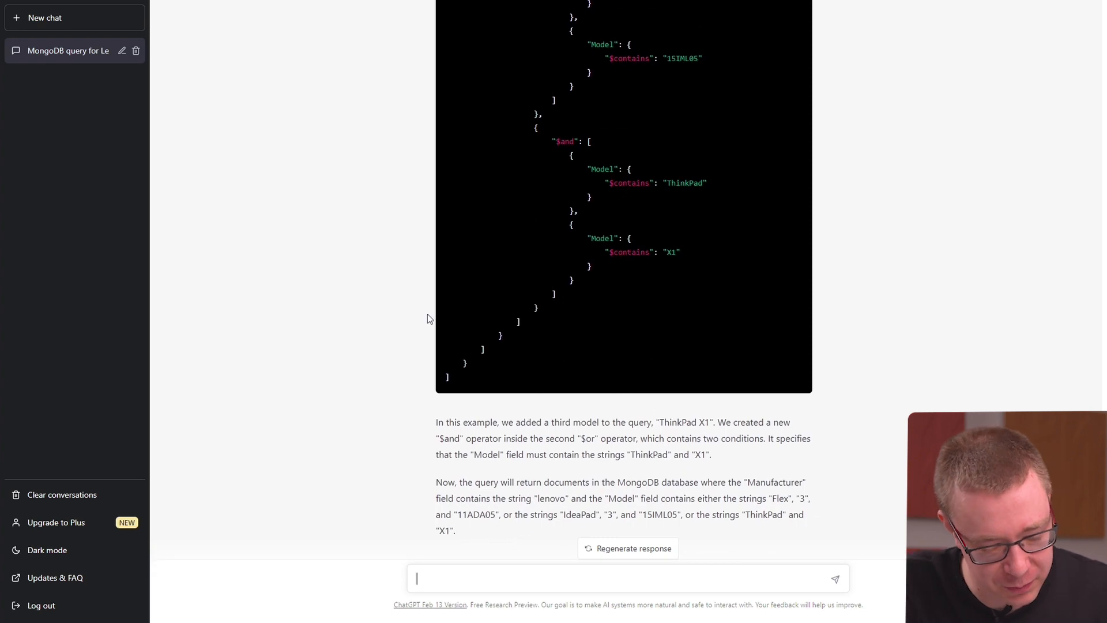
# Step: Switch back to the Lenovo report editor and clear the code selection in the Filters step
pyautogui.hotkey('alt', 'Tab')
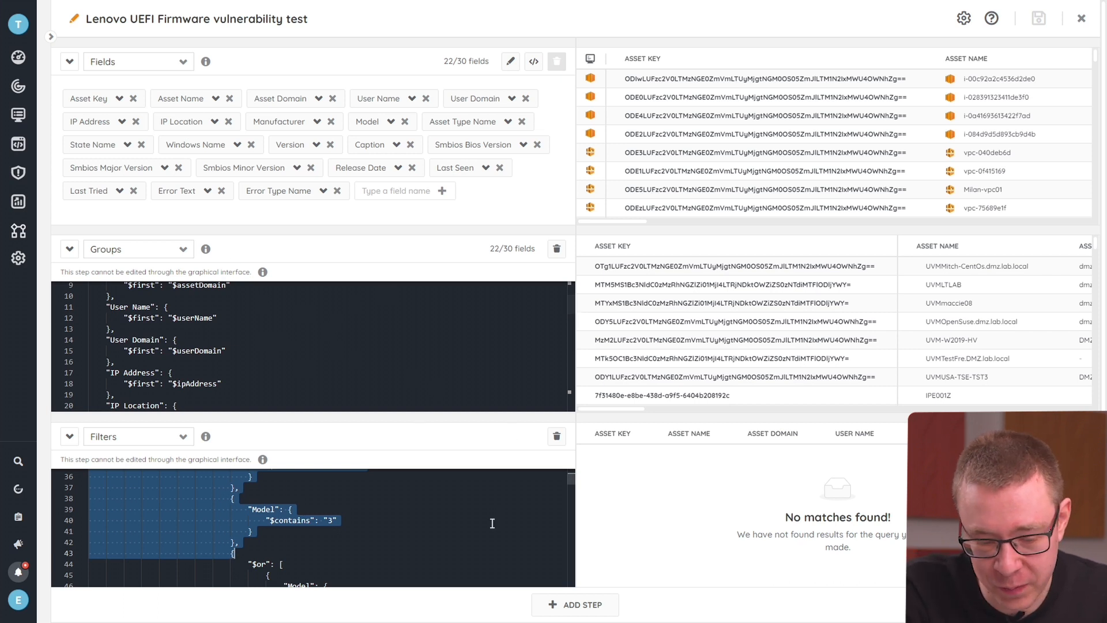
pyautogui.click(461, 518)
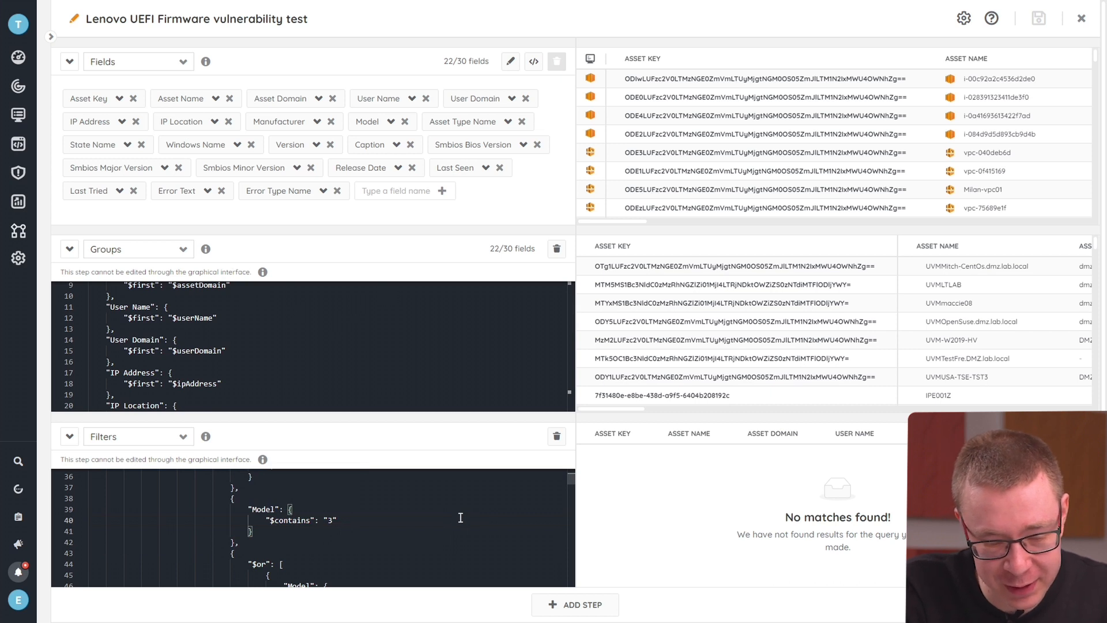
# Step: Look through the model conditions in the Filters code, from the first blocks down to the nested ones near line 900
pyautogui.scroll(5, 483, 525)
pyautogui.scroll(5, 483, 525)
pyautogui.scroll(-8, 482, 526)
pyautogui.scroll(-17, 483, 525)
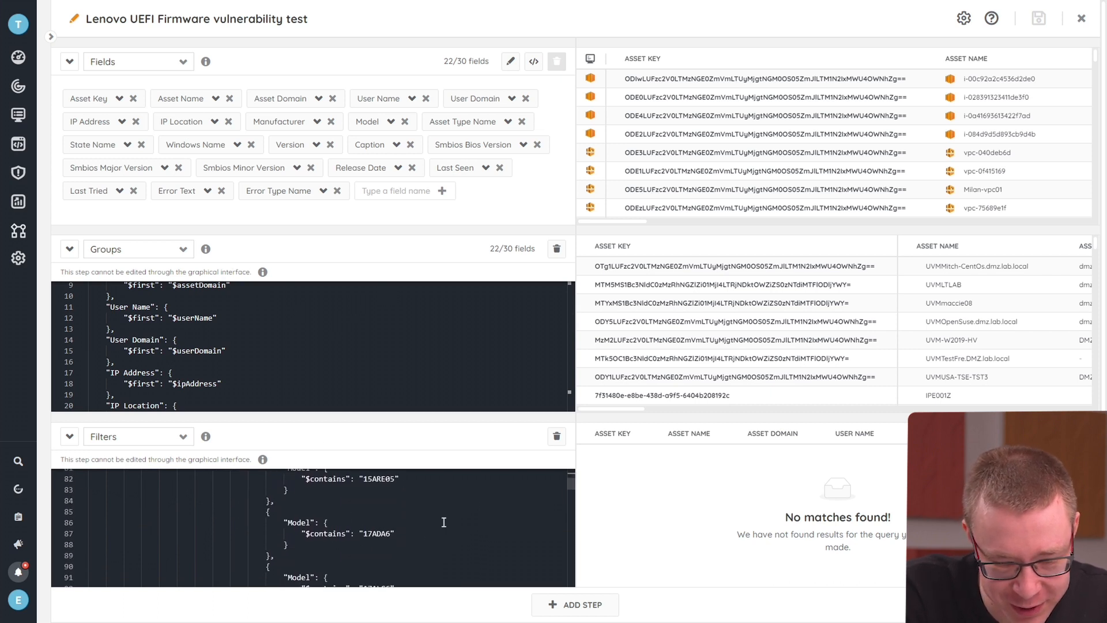
pyautogui.scroll(-20, 444, 522)
pyautogui.scroll(-20, 443, 522)
pyautogui.scroll(-20, 444, 522)
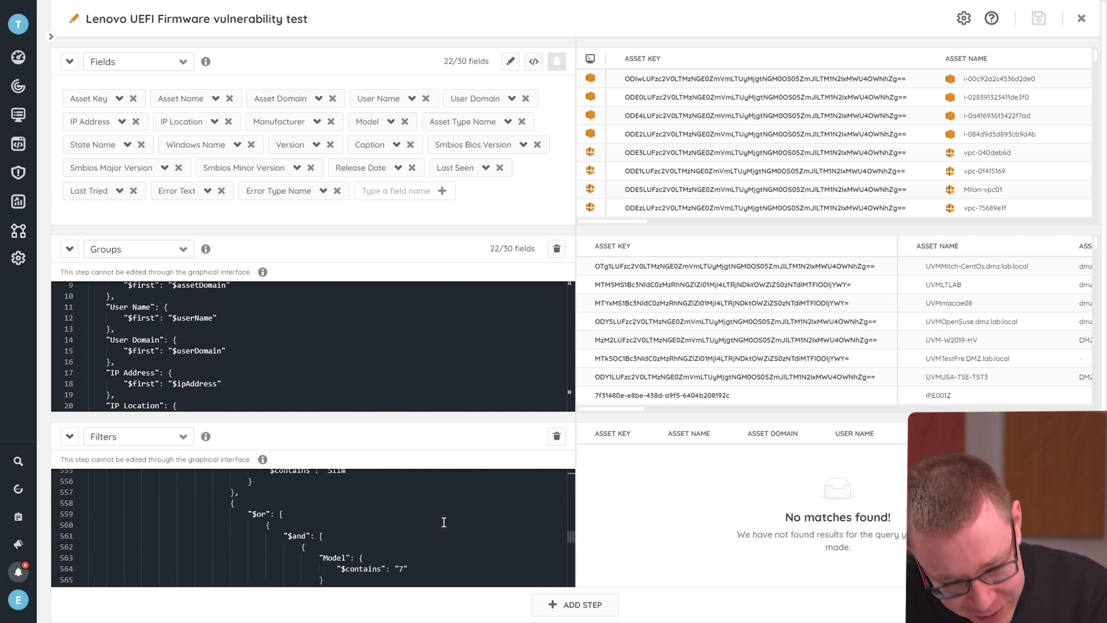
pyautogui.scroll(-20, 443, 522)
pyautogui.scroll(-20, 443, 522)
pyautogui.scroll(-4, 444, 522)
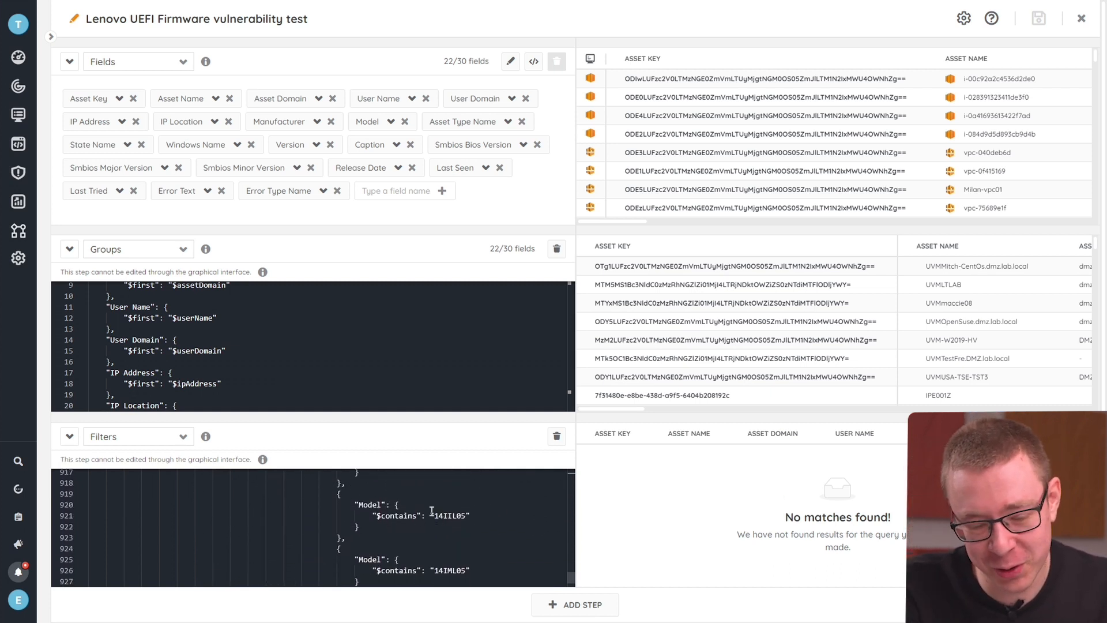
pyautogui.scroll(5, 521, 489)
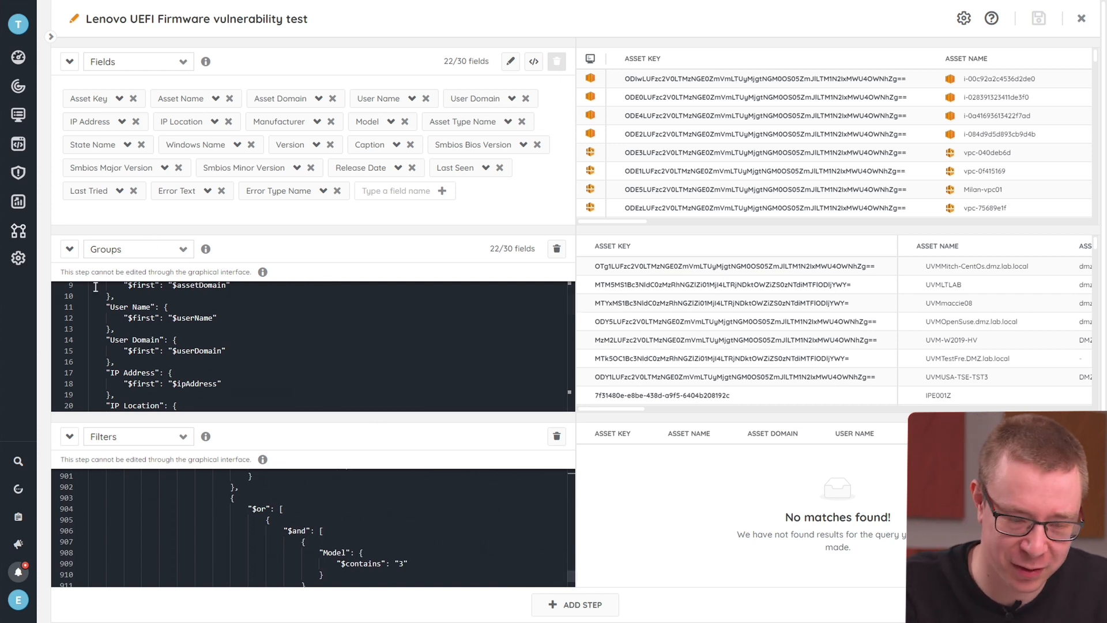
# Step: Copy the entire Filters code into a new Notepad++ document and go to its first lines
pyautogui.click(376, 521)
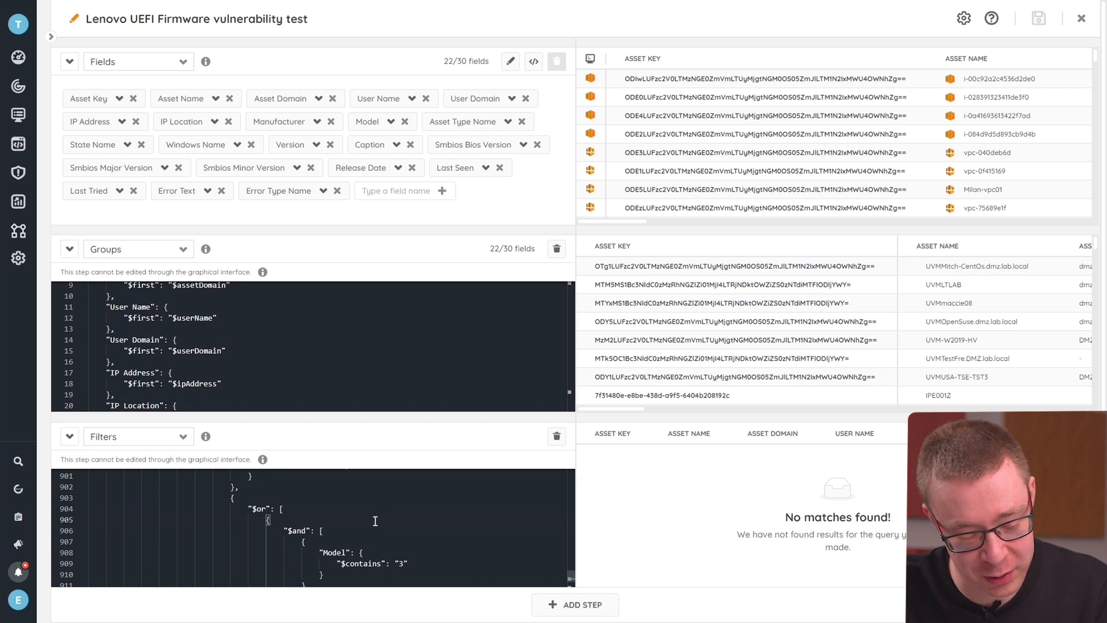
pyautogui.hotkey('ctrl', 'a')
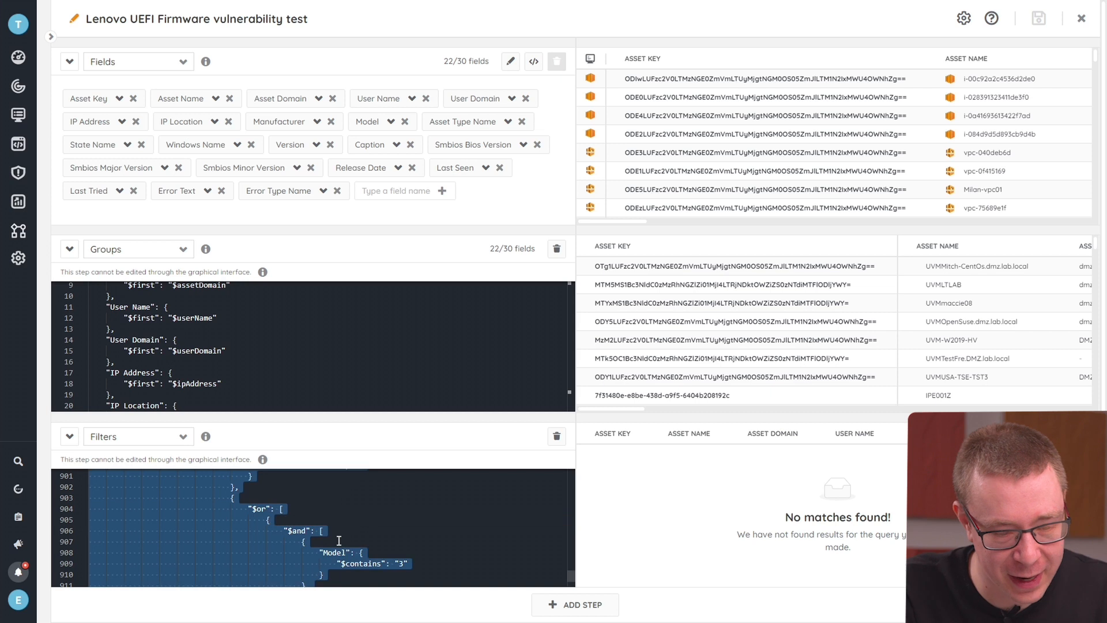
pyautogui.press('super')
pyautogui.write('note')
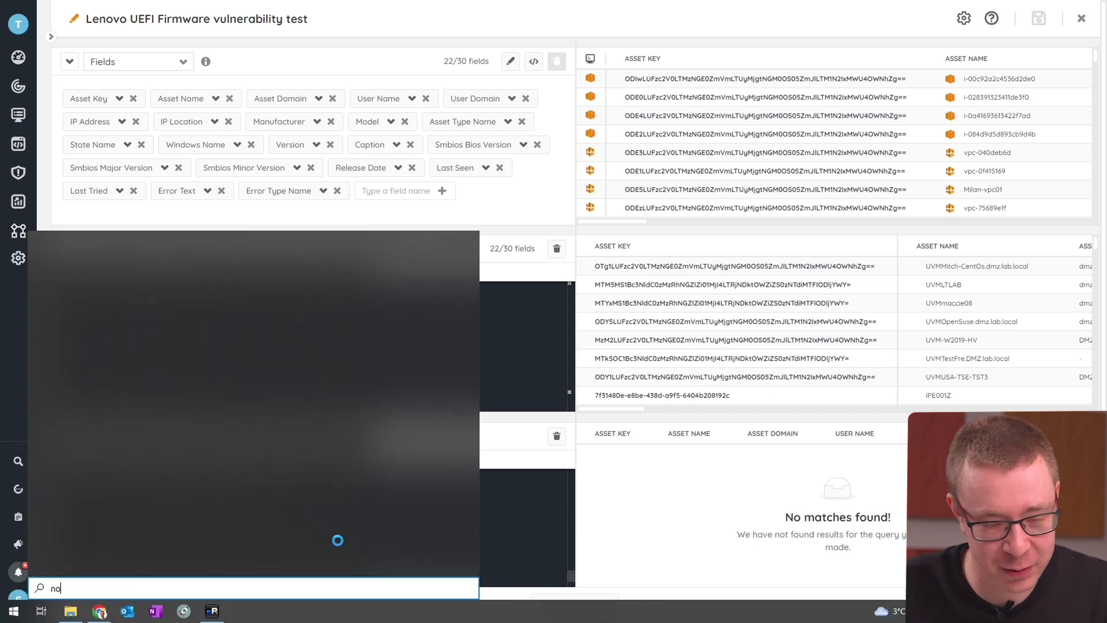
pyautogui.press('Return')
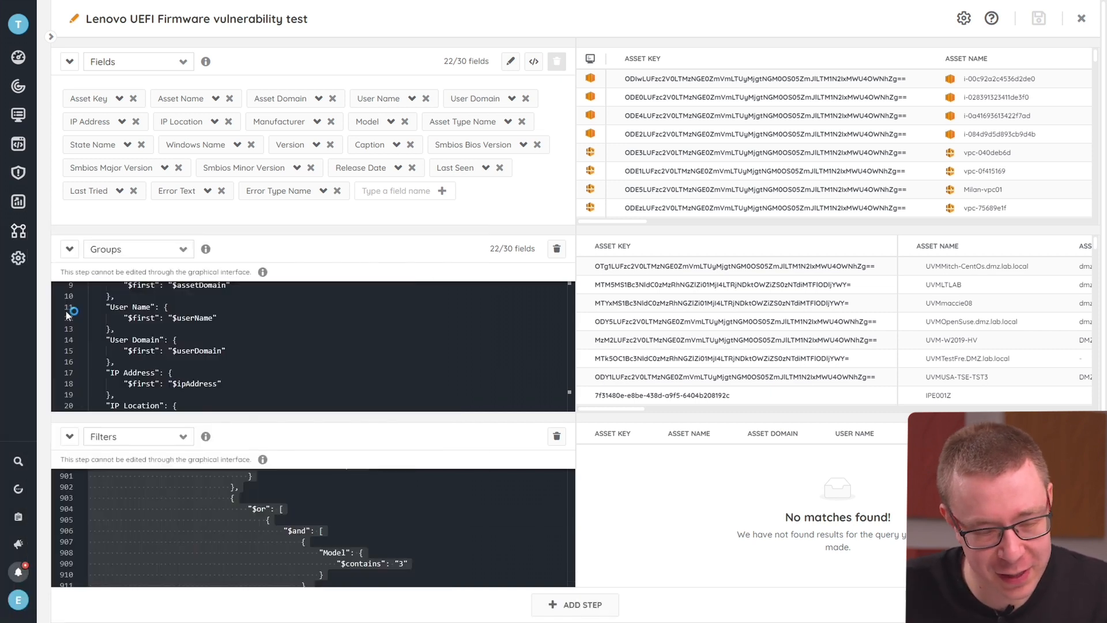
pyautogui.hotkey('ctrl', 'v')
pyautogui.hotkey('ctrl', 'a')
pyautogui.hotkey('ctrl', 'v')
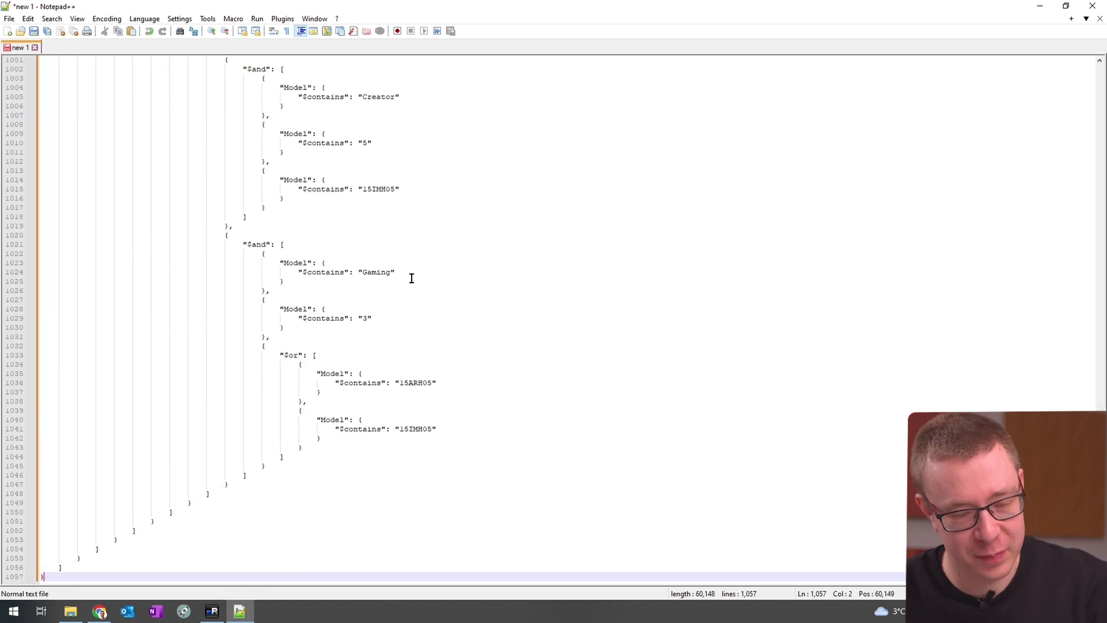
pyautogui.scroll(13, 514, 269)
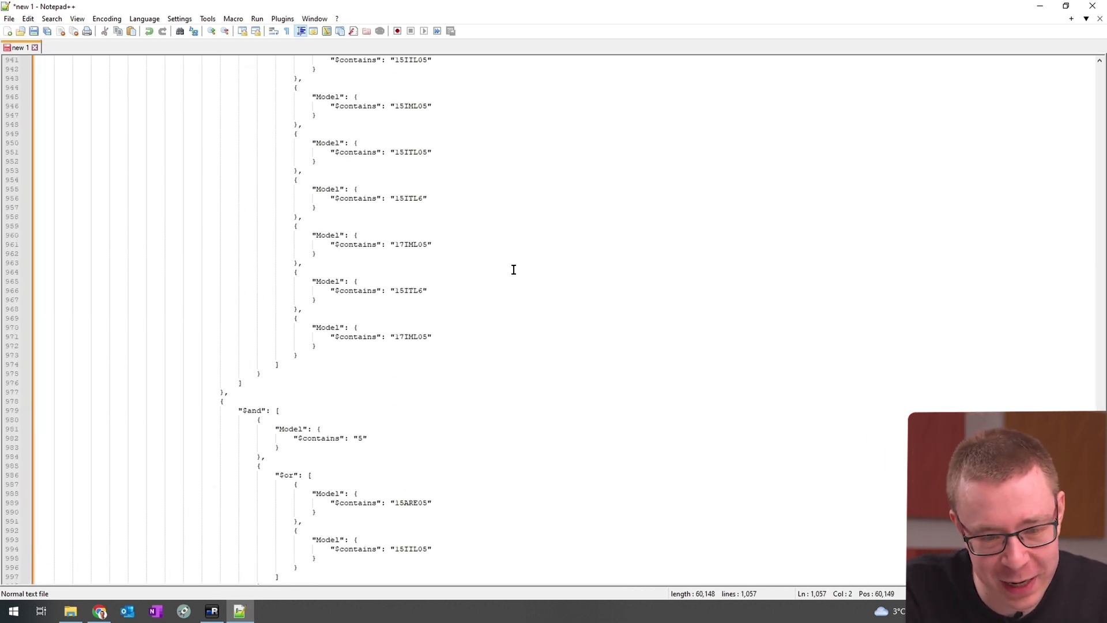
pyautogui.scroll(20, 513, 270)
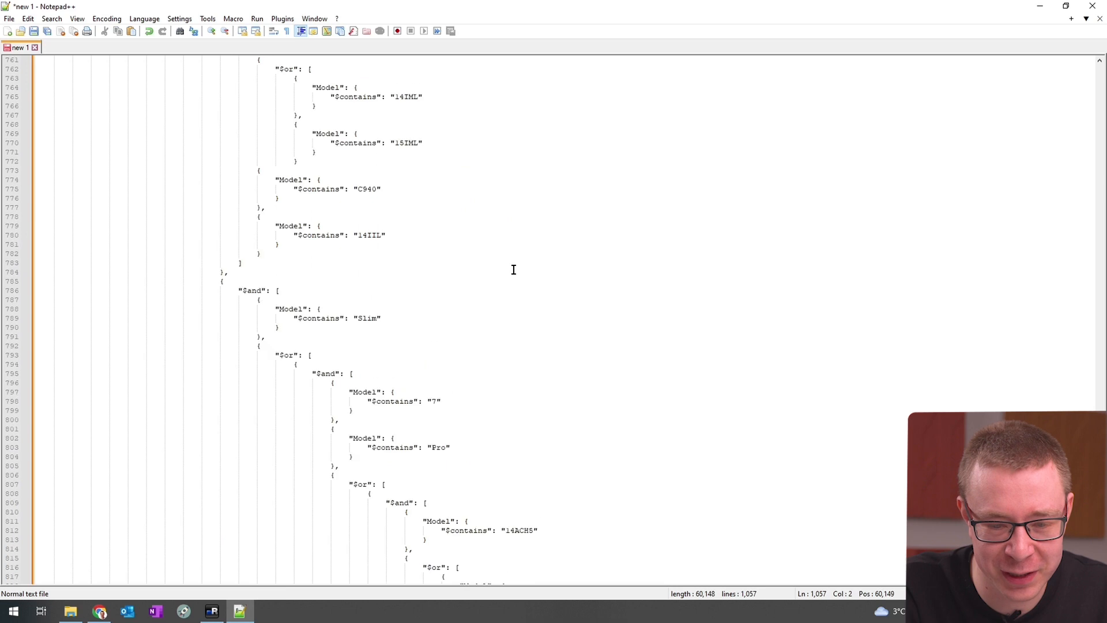
pyautogui.scroll(20, 514, 270)
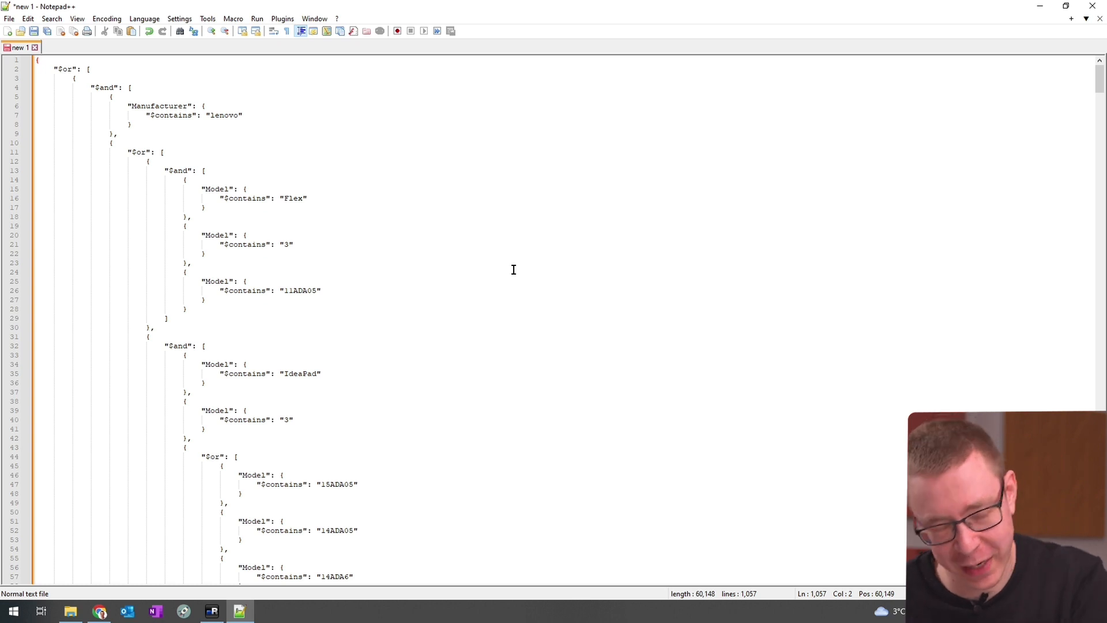
# Step: Return to the report editor and clear the selection in the Filters code
pyautogui.click(1040, 12)
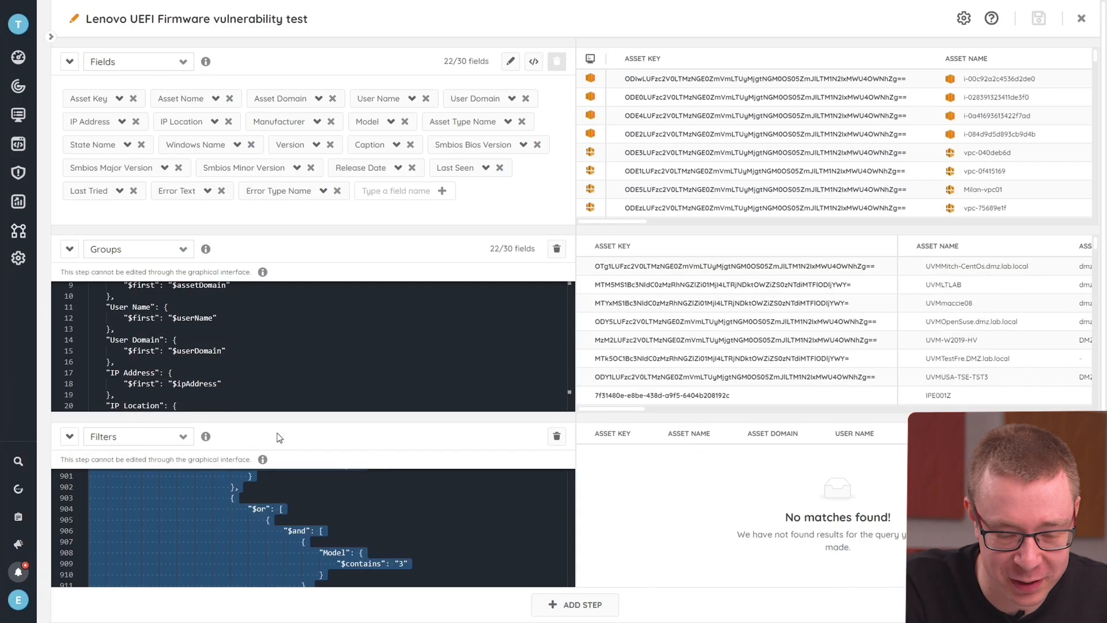
pyautogui.click(407, 504)
pyautogui.scroll(-15, 407, 503)
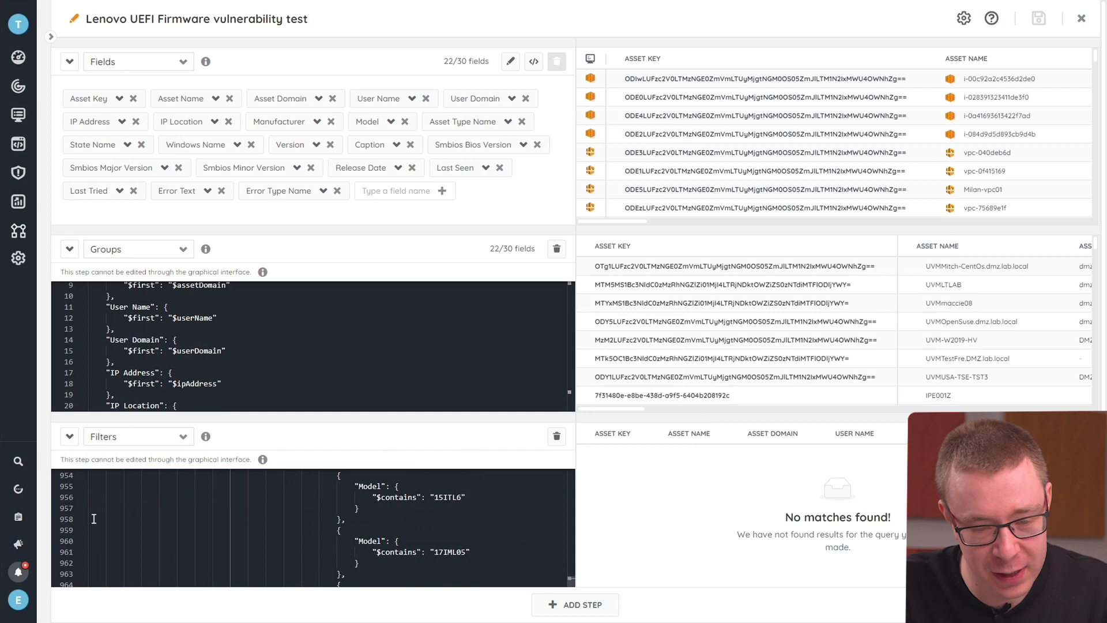
# Step: Switch to Notepad++ and trace the opening braces around the manufacturer and model conditions to the matching closing brackets at the end
pyautogui.hotkey('alt', 'Tab')
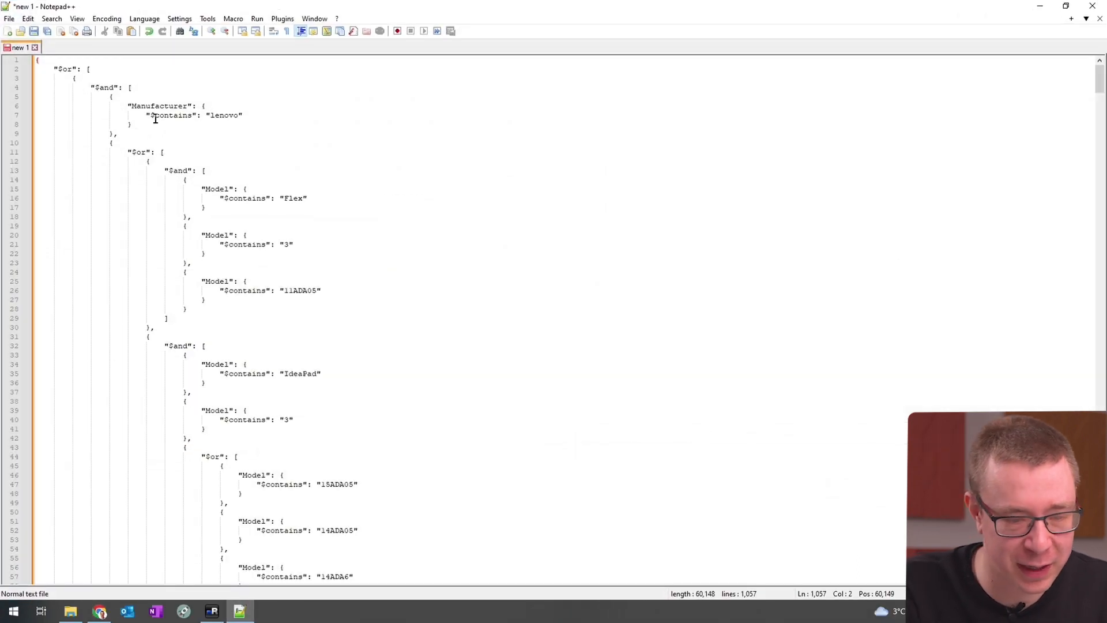
pyautogui.click(96, 76)
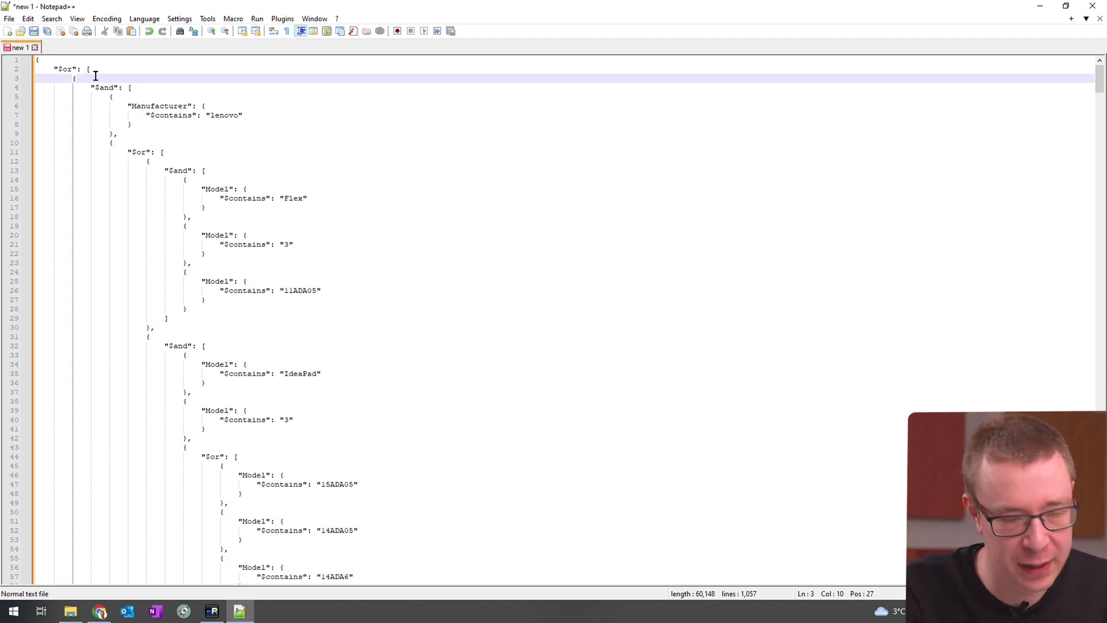
pyautogui.click(113, 97)
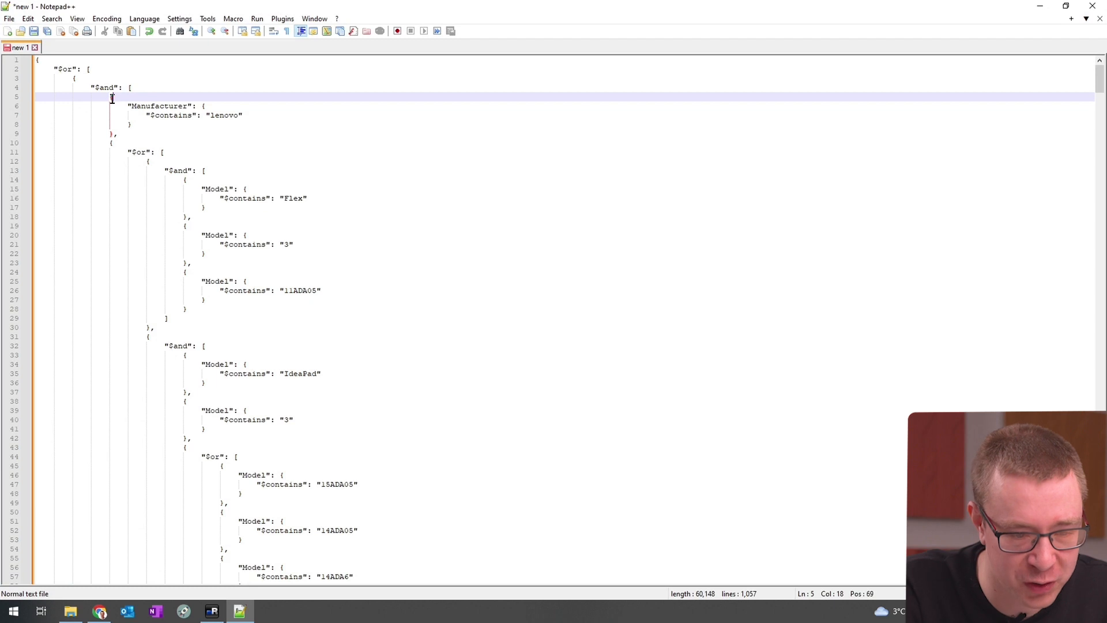
pyautogui.click(113, 142)
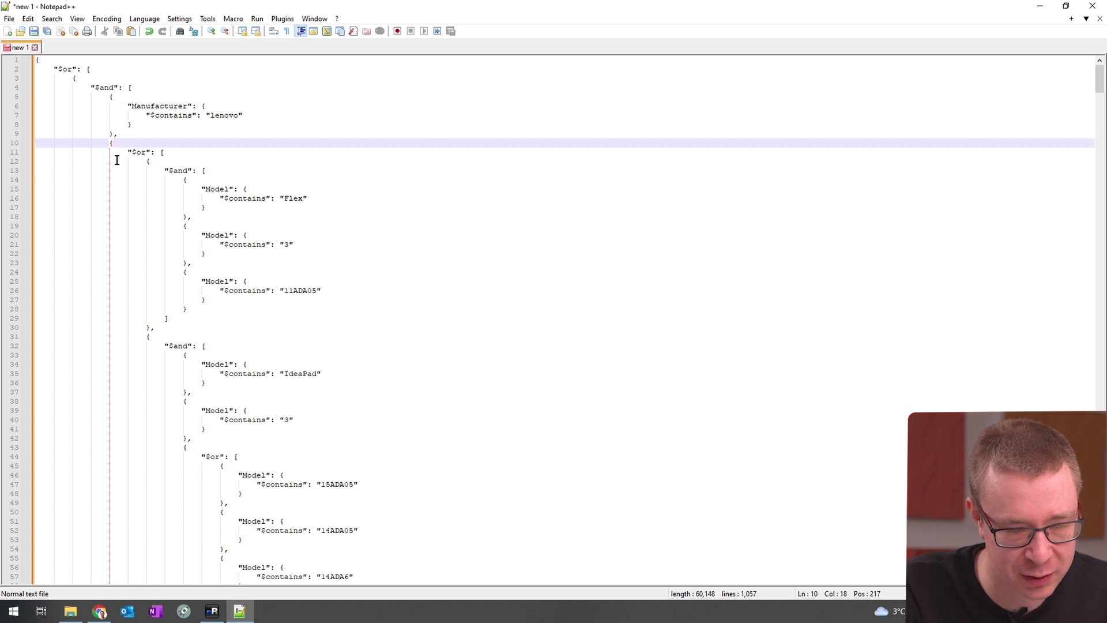
pyautogui.scroll(-20, 221, 338)
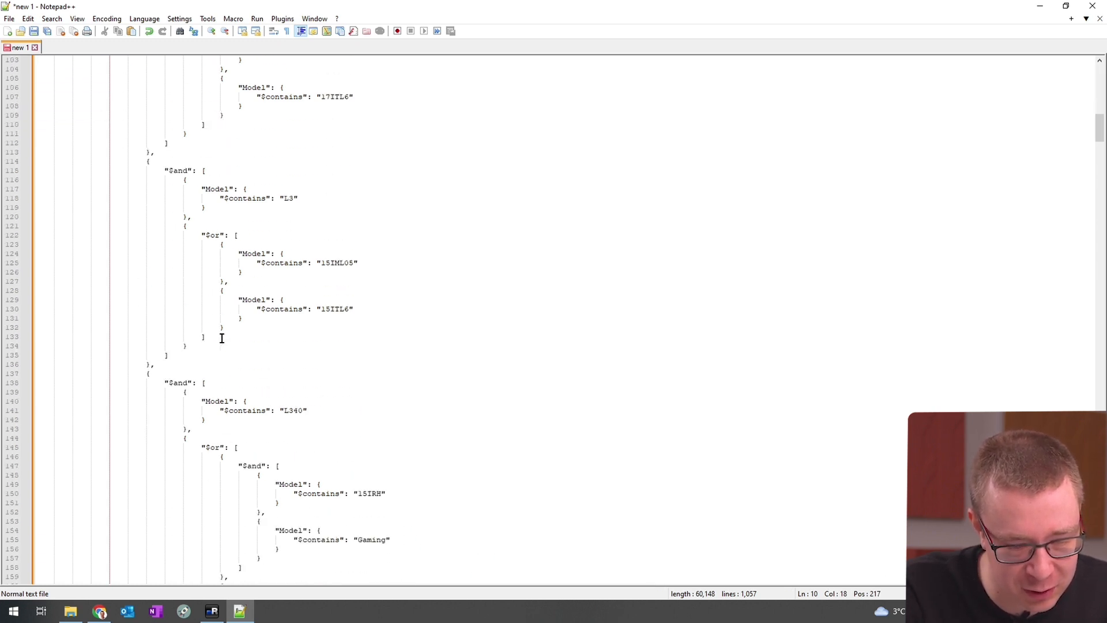
pyautogui.scroll(-20, 222, 338)
pyautogui.scroll(-20, 221, 338)
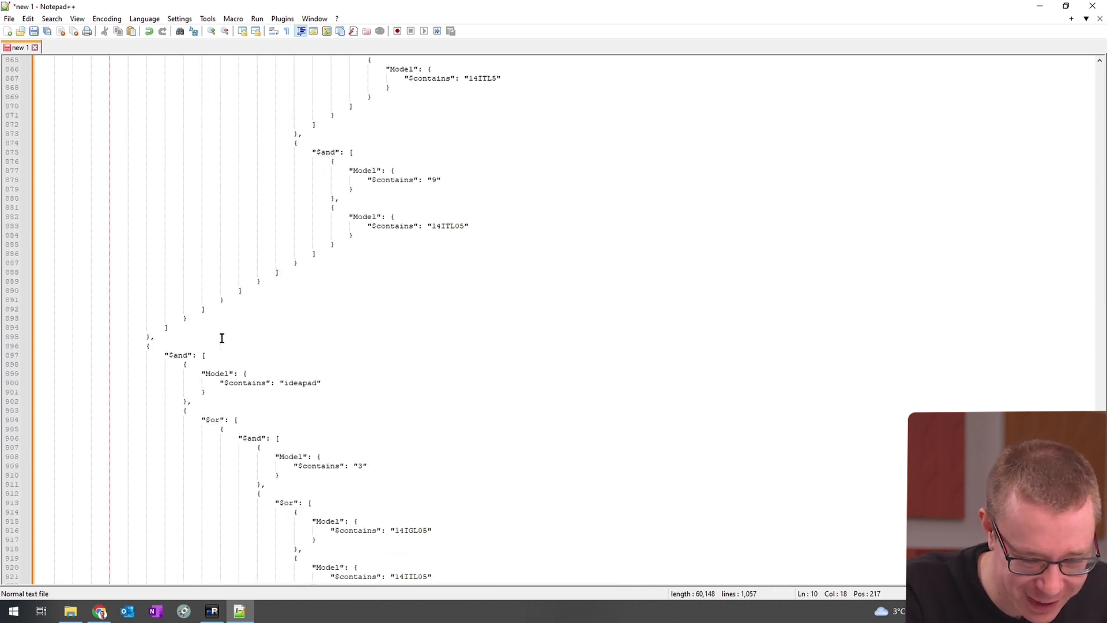
pyautogui.scroll(-20, 221, 338)
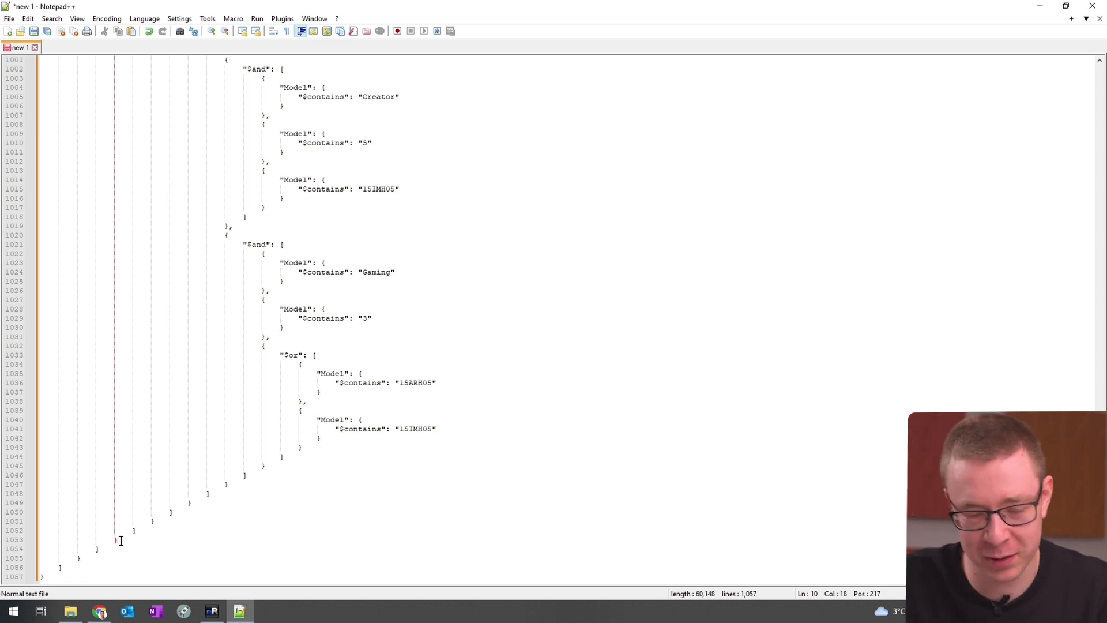
pyautogui.scroll(20, 274, 392)
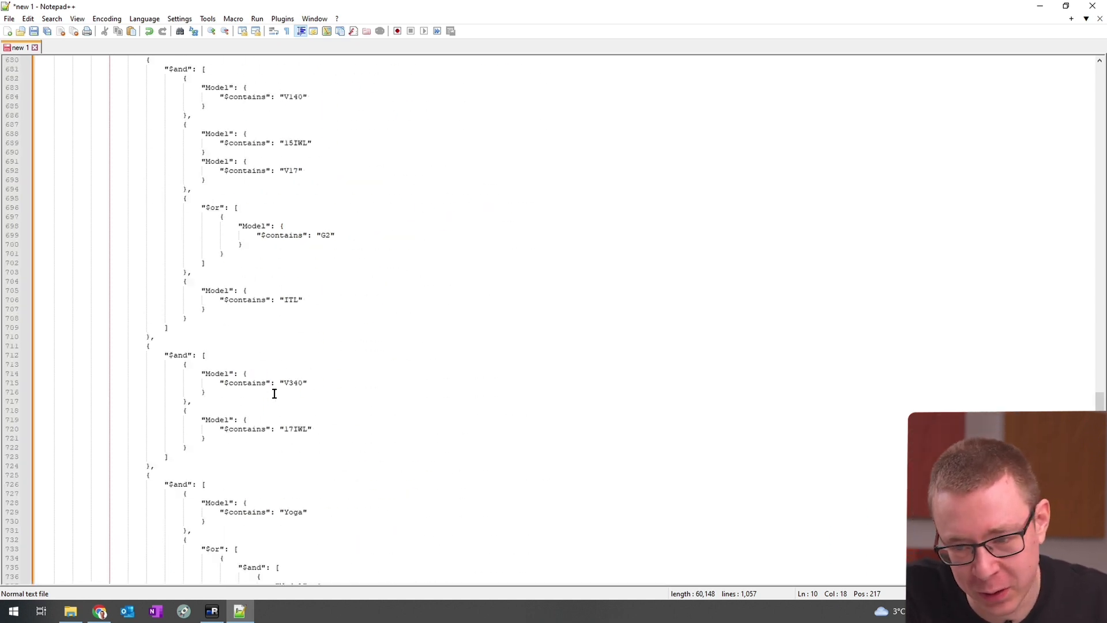
pyautogui.scroll(20, 274, 394)
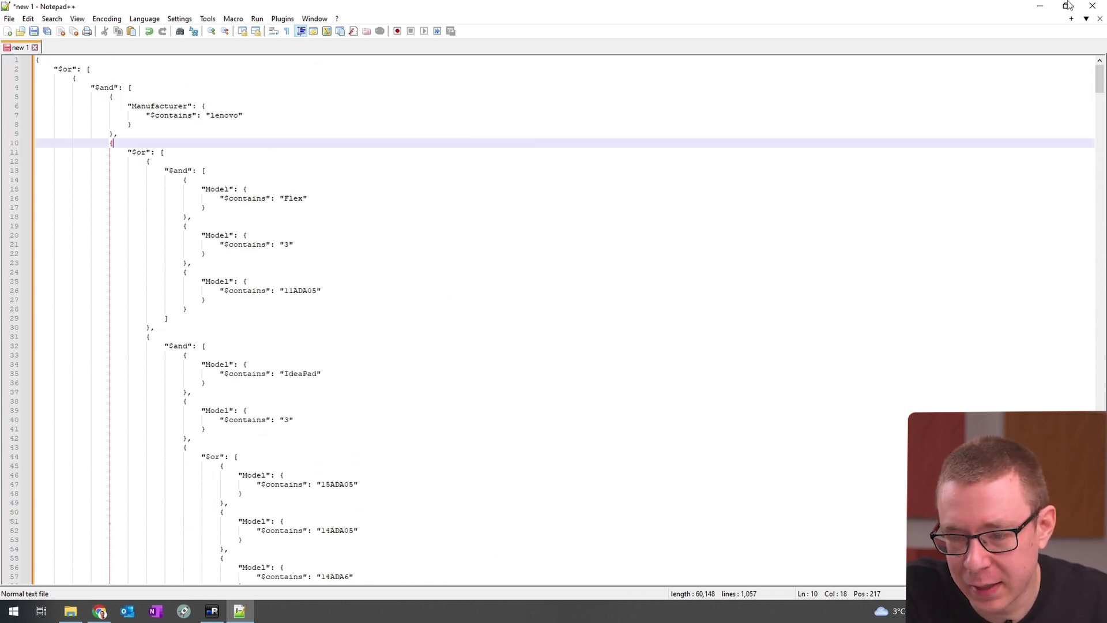
# Step: Return to the report editor and open the Filter Operators page of its report builder documentation
pyautogui.click(1041, 6)
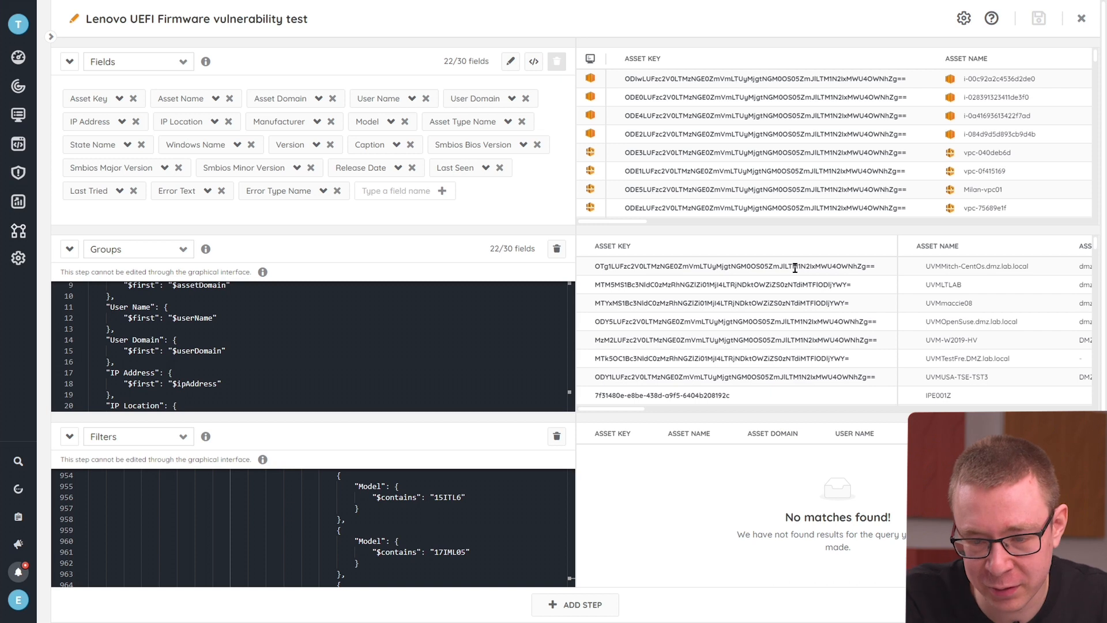
pyautogui.click(992, 19)
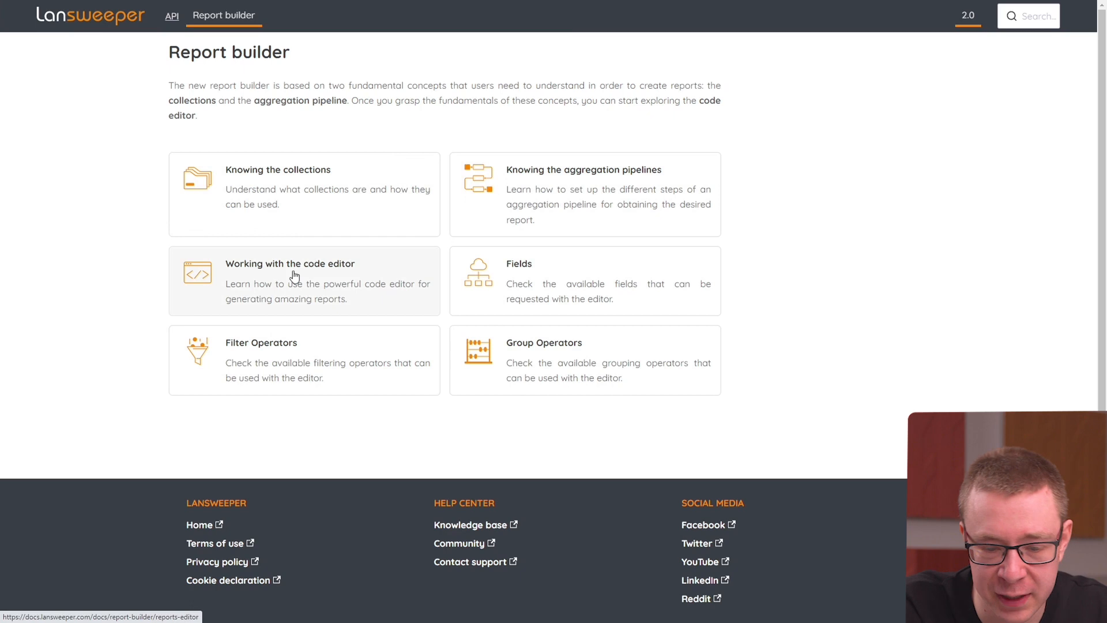
pyautogui.click(301, 353)
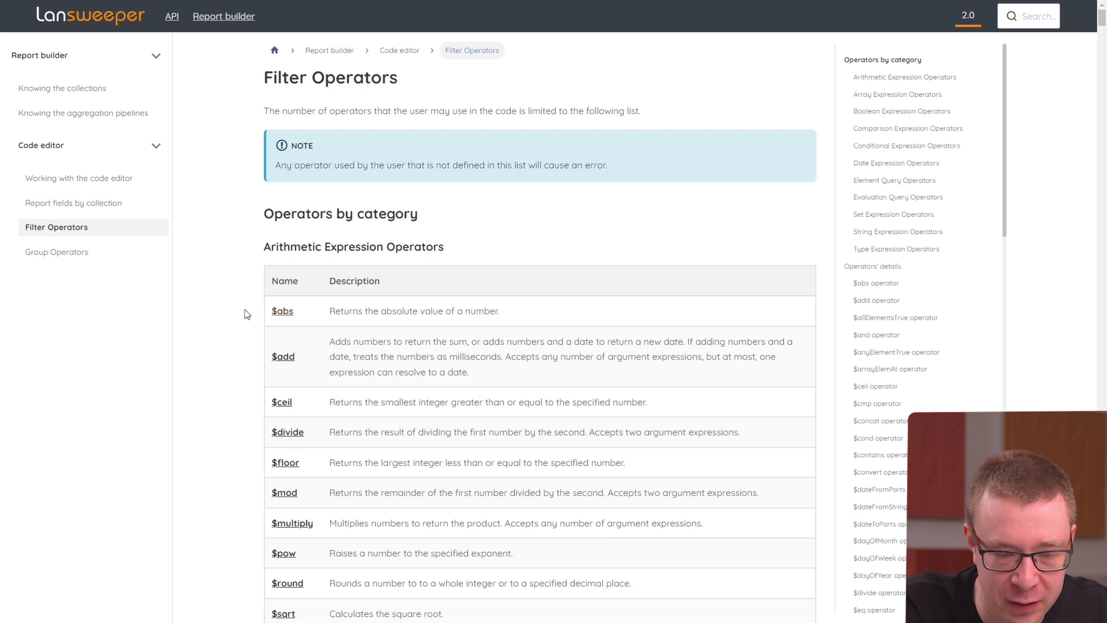
# Step: Look through the filter operator tables from the arithmetic to the conditional expression operators
pyautogui.scroll(-1, 521, 503)
pyautogui.scroll(-5, 520, 501)
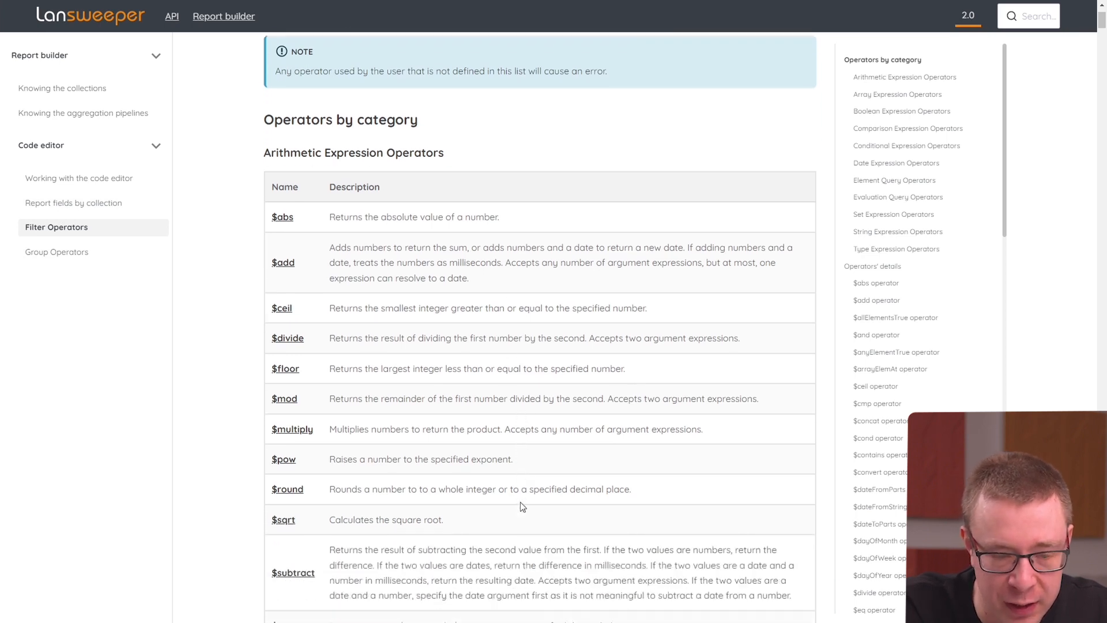
pyautogui.scroll(-3, 521, 501)
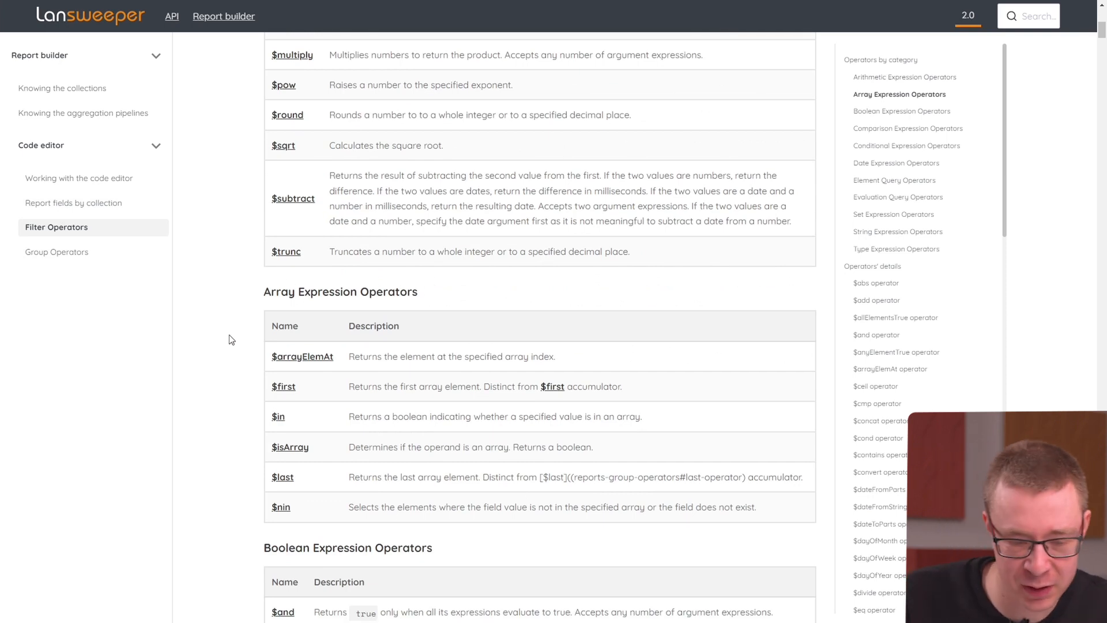
pyautogui.scroll(-15, 230, 335)
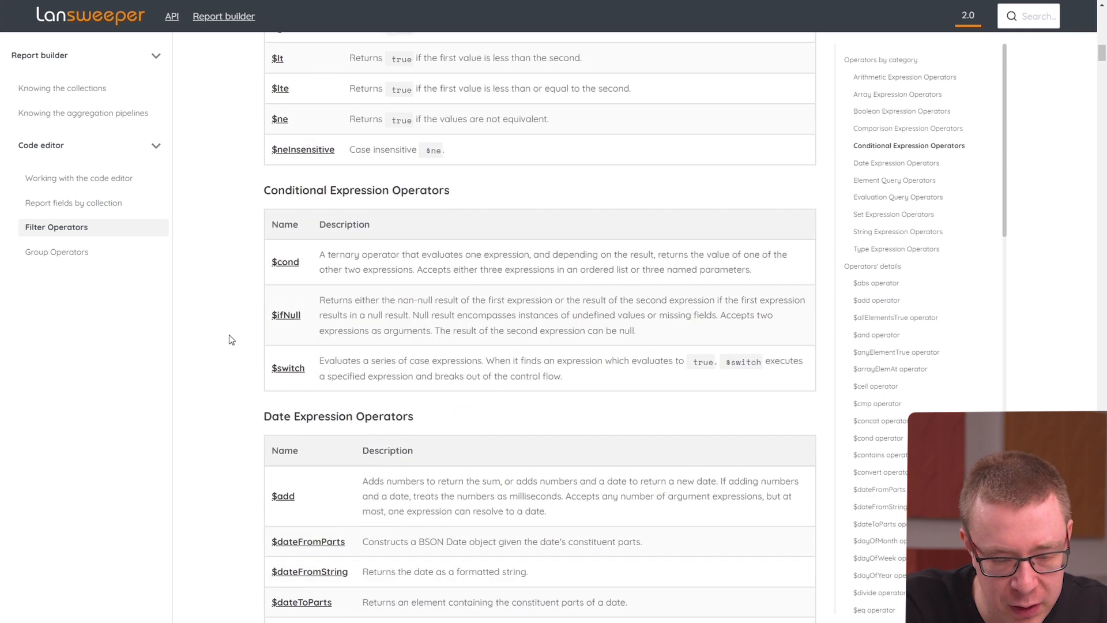
pyautogui.hotkey('ctrl', 'f')
pyautogui.write('switcj')
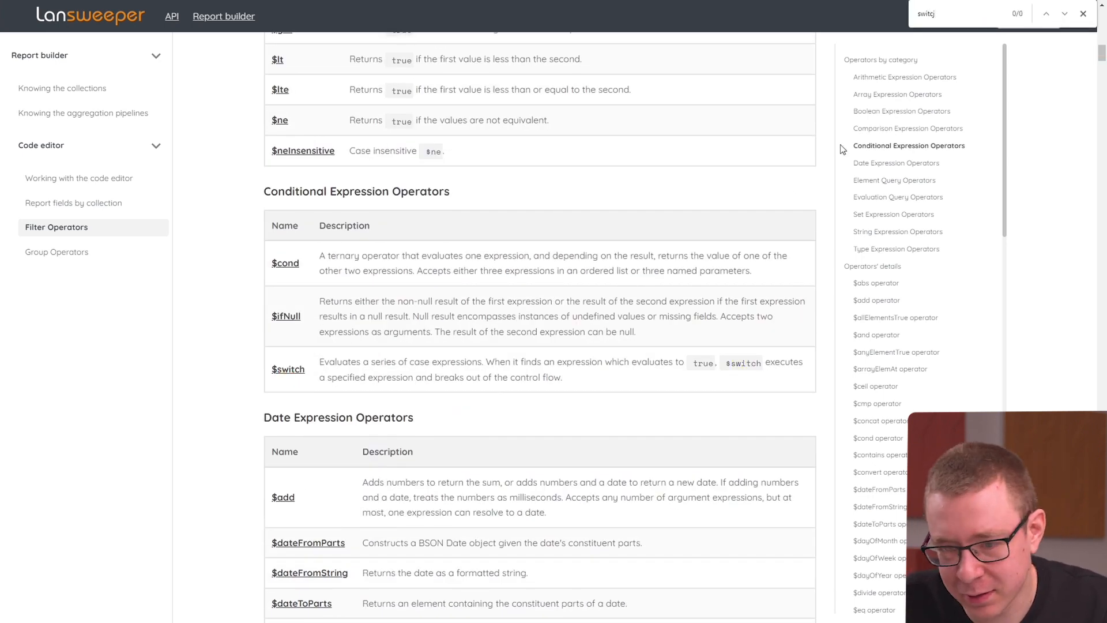
pyautogui.click(1083, 18)
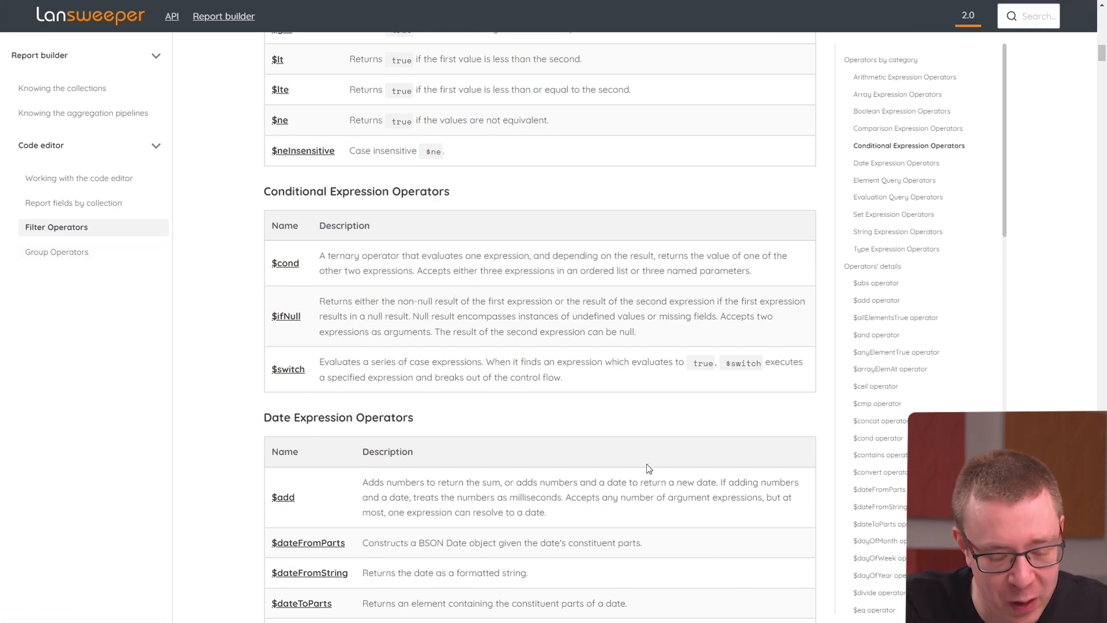
# Step: Search the Filter Operators page for "gte" and go to the syntax section of the $gte operator
pyautogui.hotkey('ctrl', 'f')
pyautogui.write('gte')
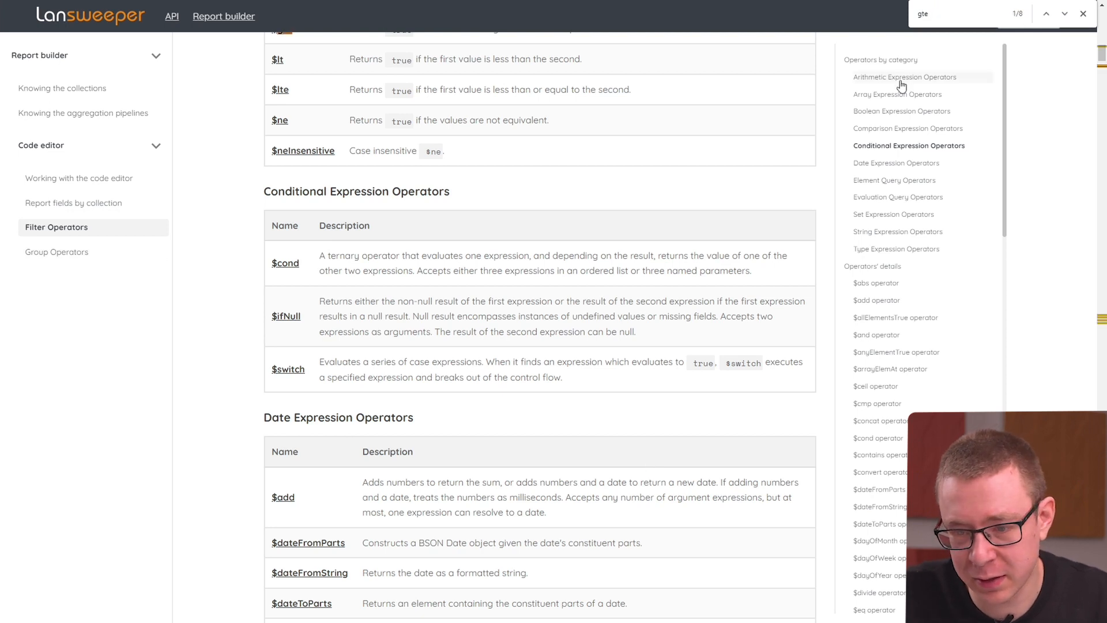
pyautogui.click(1065, 14)
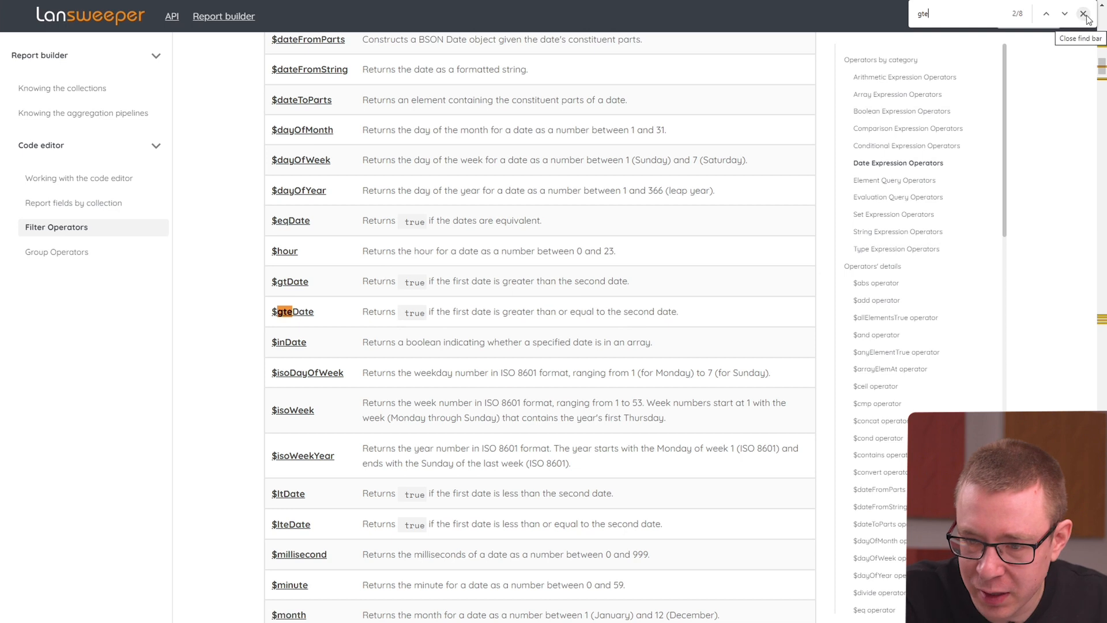
pyautogui.click(1065, 14)
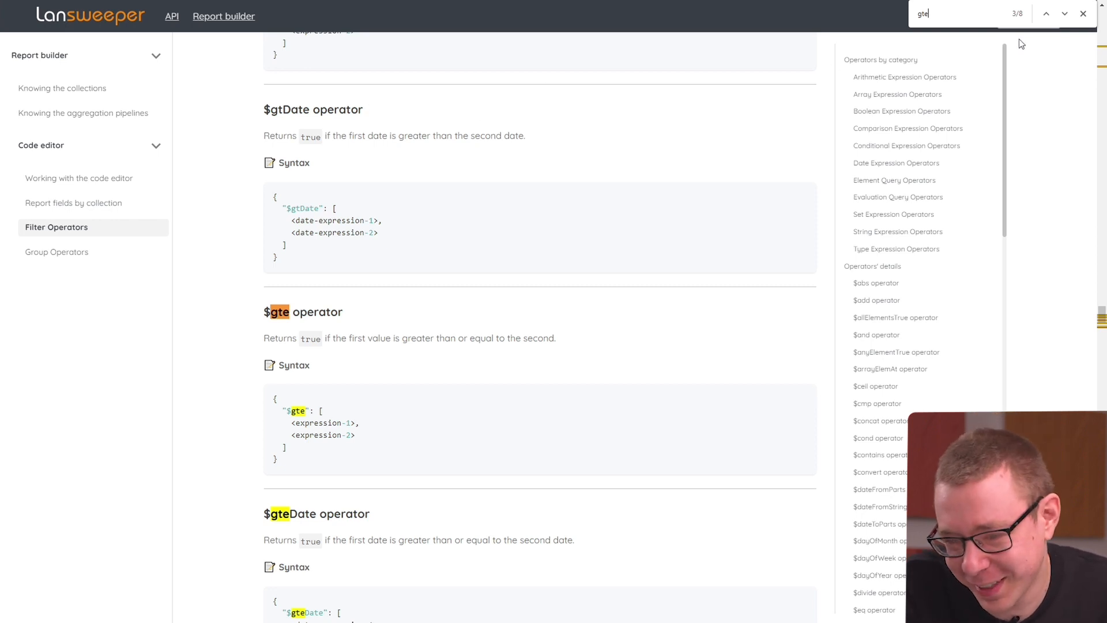
pyautogui.click(1084, 13)
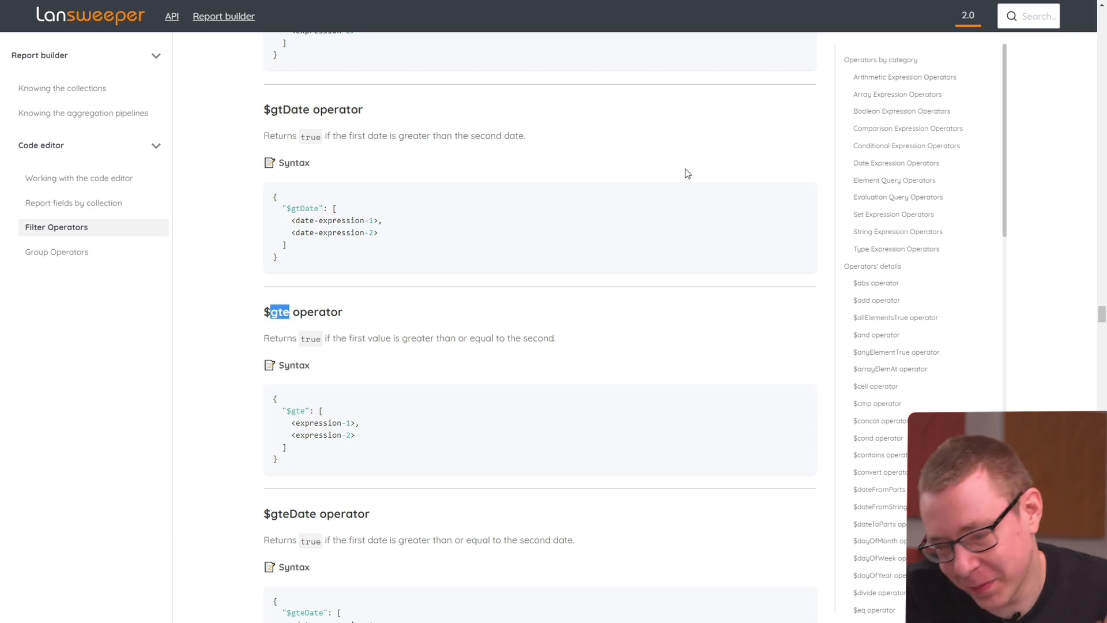
# Step: Go back through the Filter Operators page to its introduction and the note about the operators allowed in the code
pyautogui.scroll(20, 685, 168)
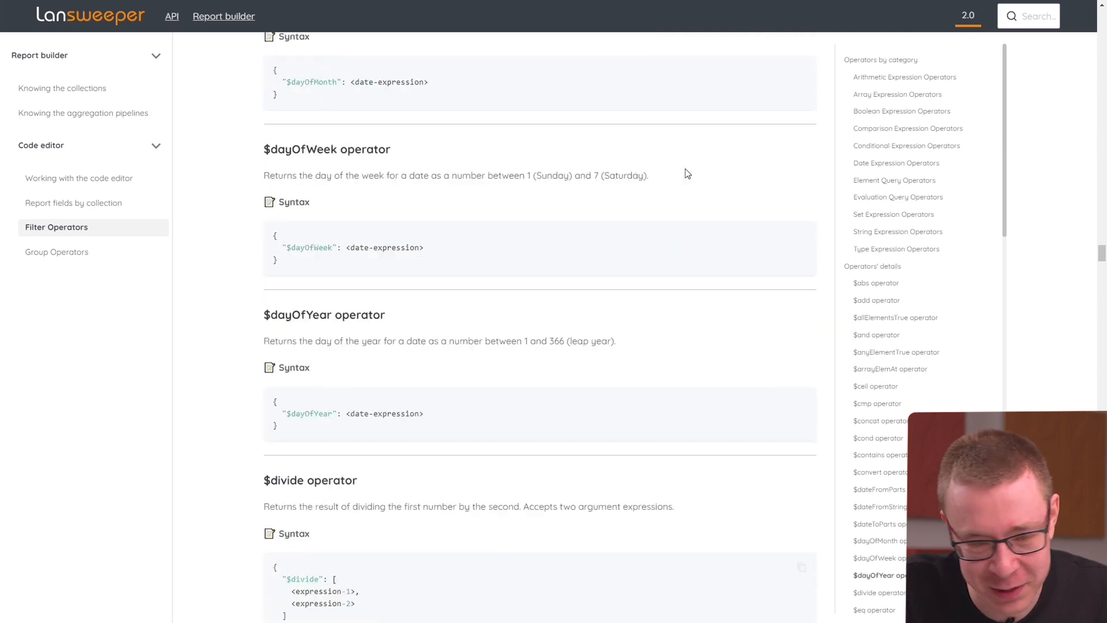
pyautogui.scroll(15, 686, 169)
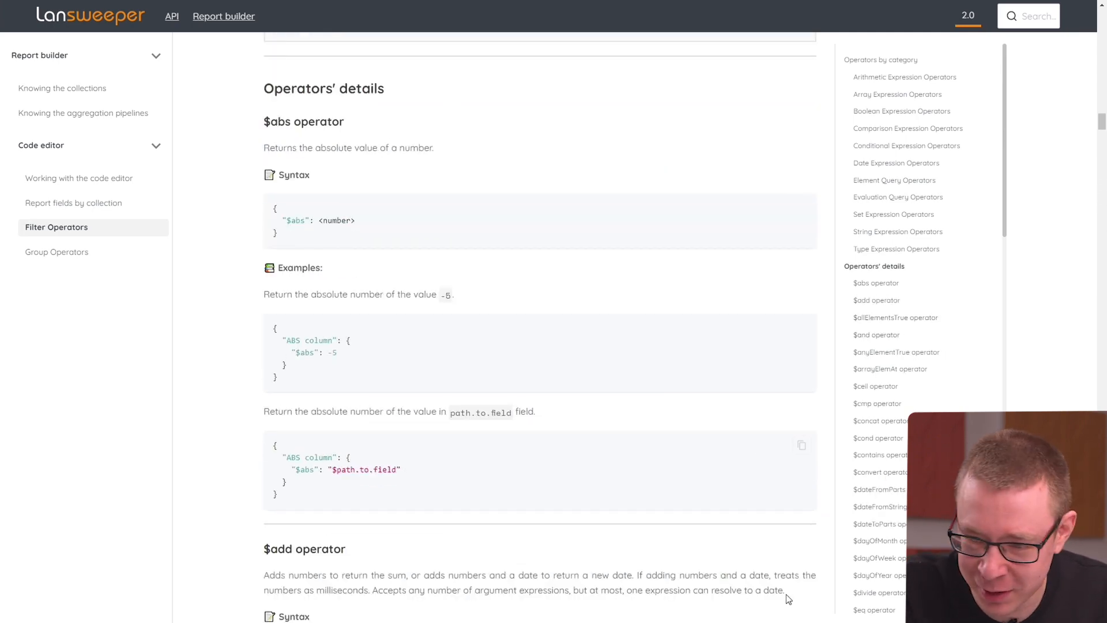
pyautogui.scroll(20, 562, 219)
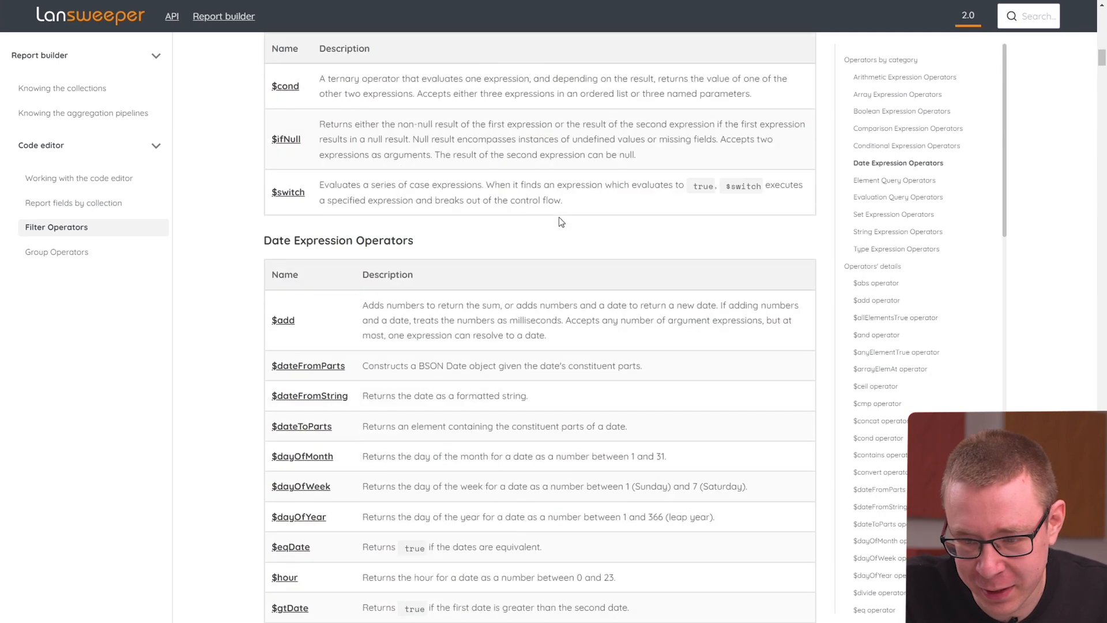
pyautogui.scroll(4, 560, 217)
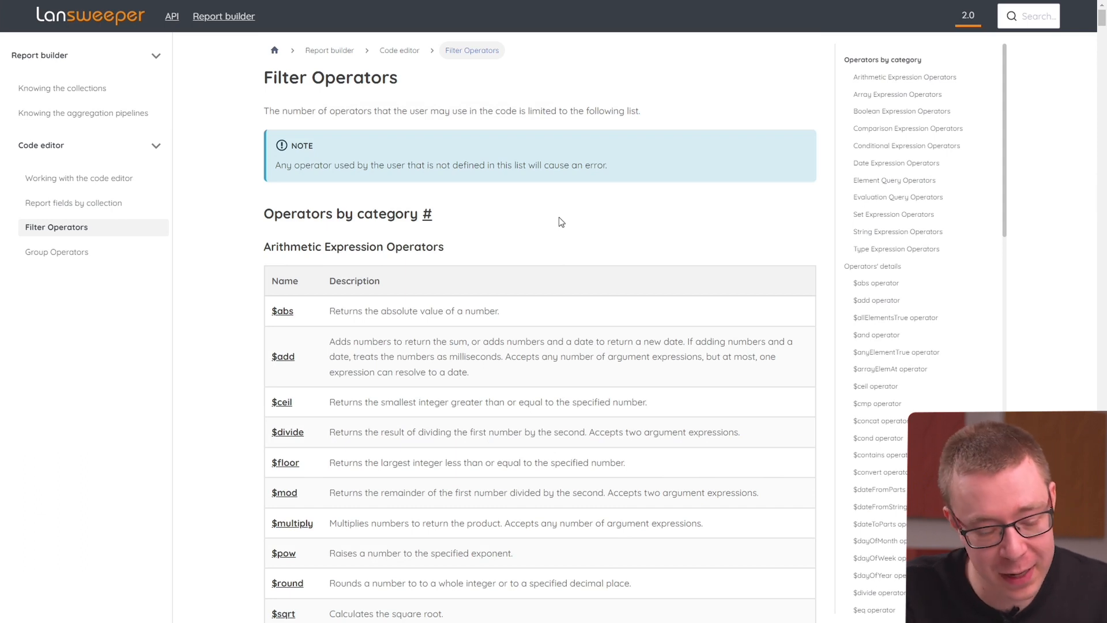
# Step: Return to the report editor, browse the AD User and Air Watch Device fields in the field picker, and close it without applying
pyautogui.hotkey('ctrl', 'Tab')
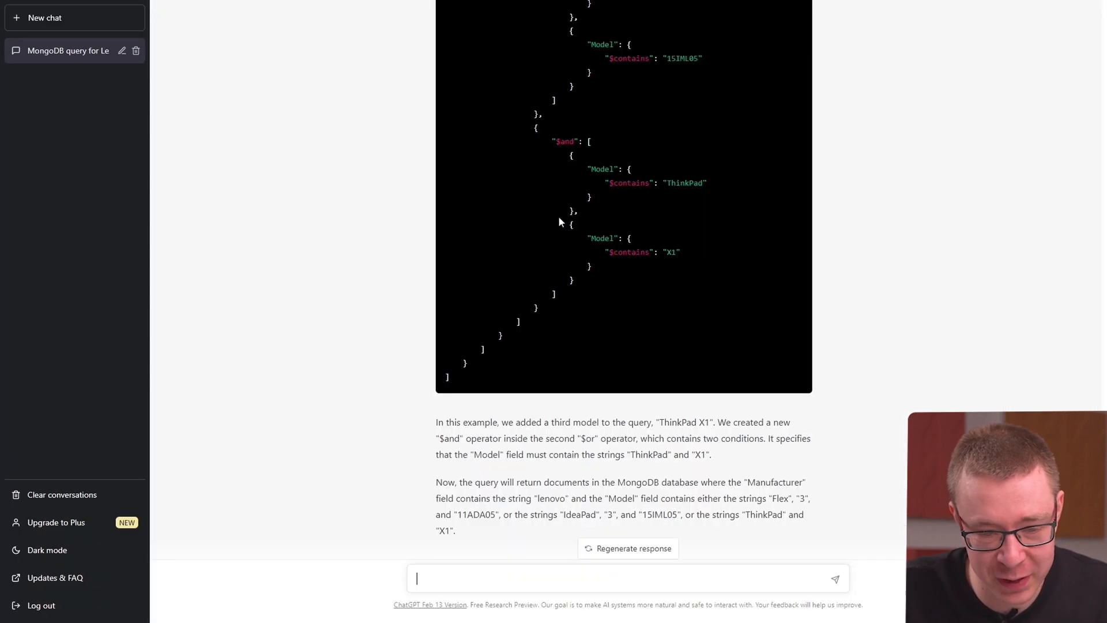
pyautogui.hotkey('ctrl', 'Tab')
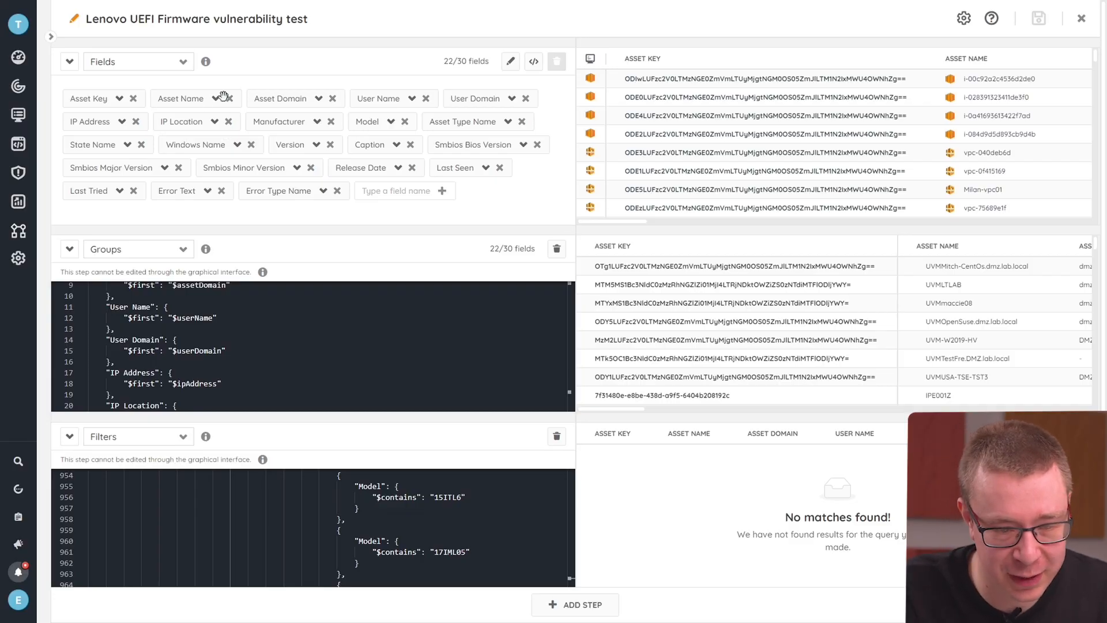
pyautogui.click(511, 61)
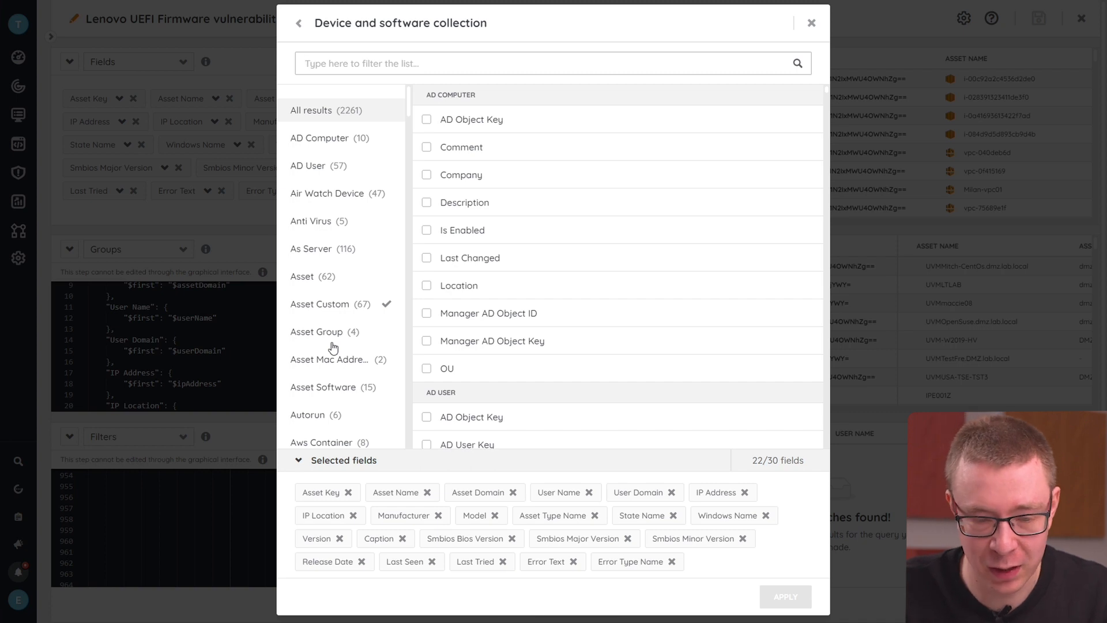
pyautogui.click(336, 166)
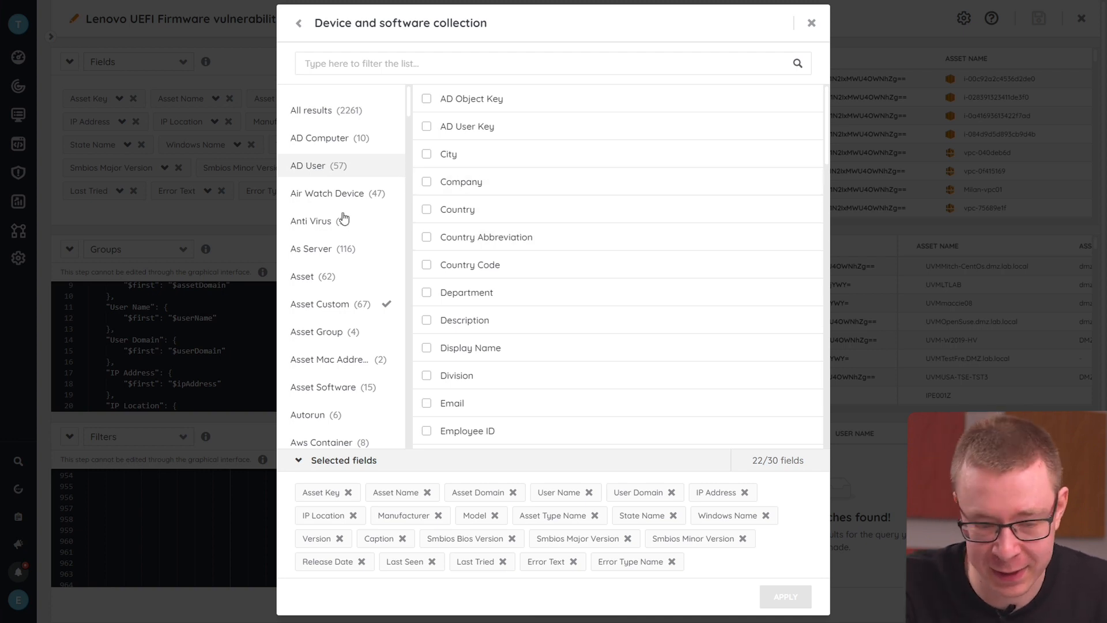
pyautogui.click(330, 196)
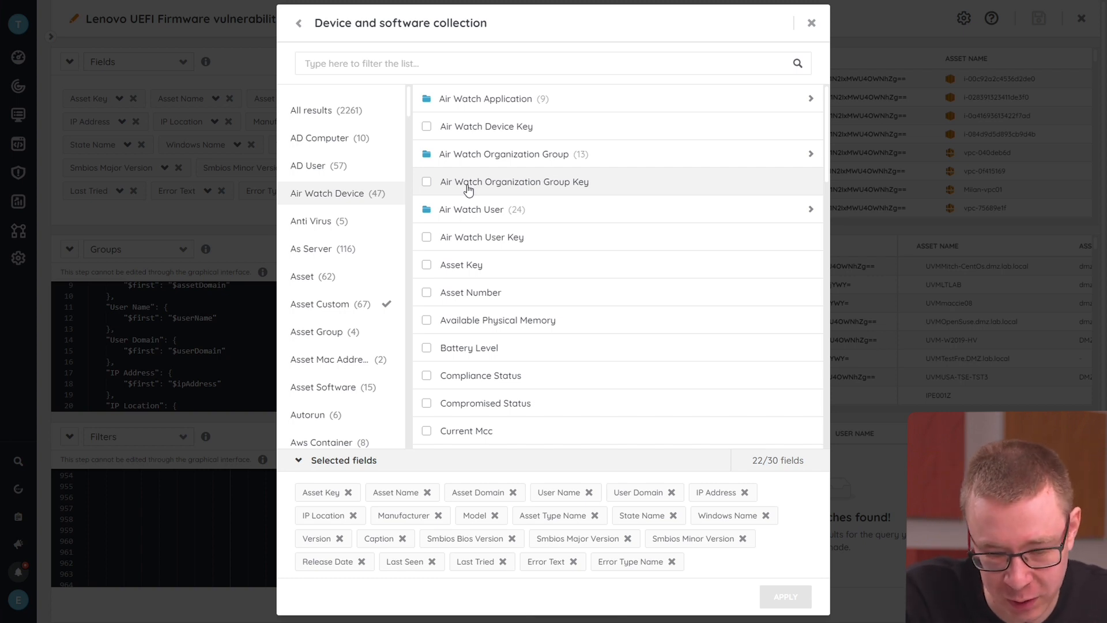
pyautogui.click(809, 25)
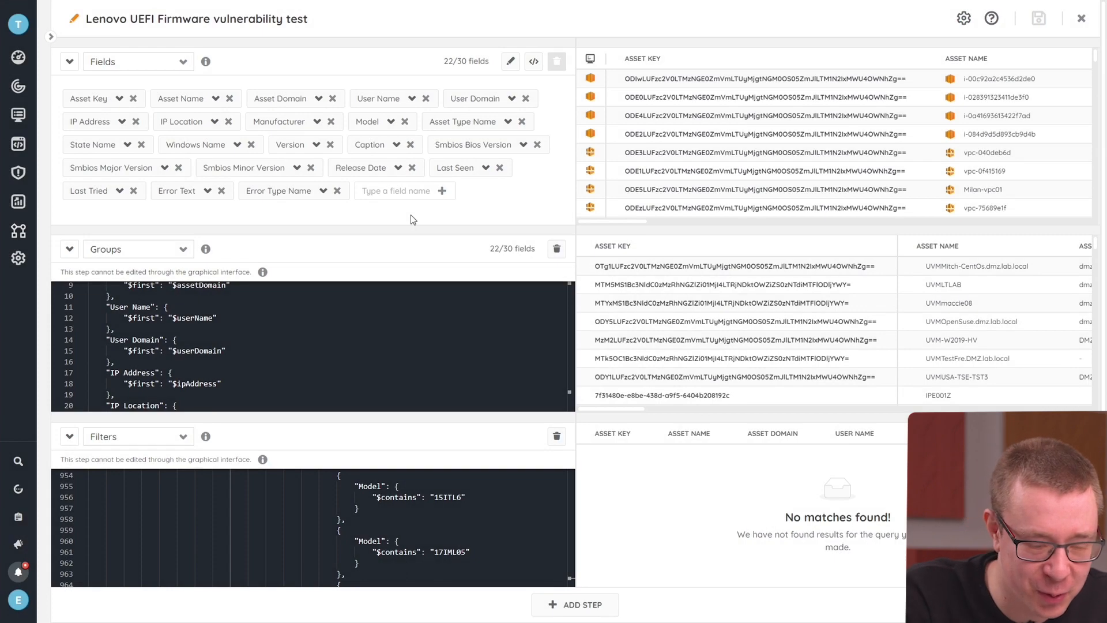